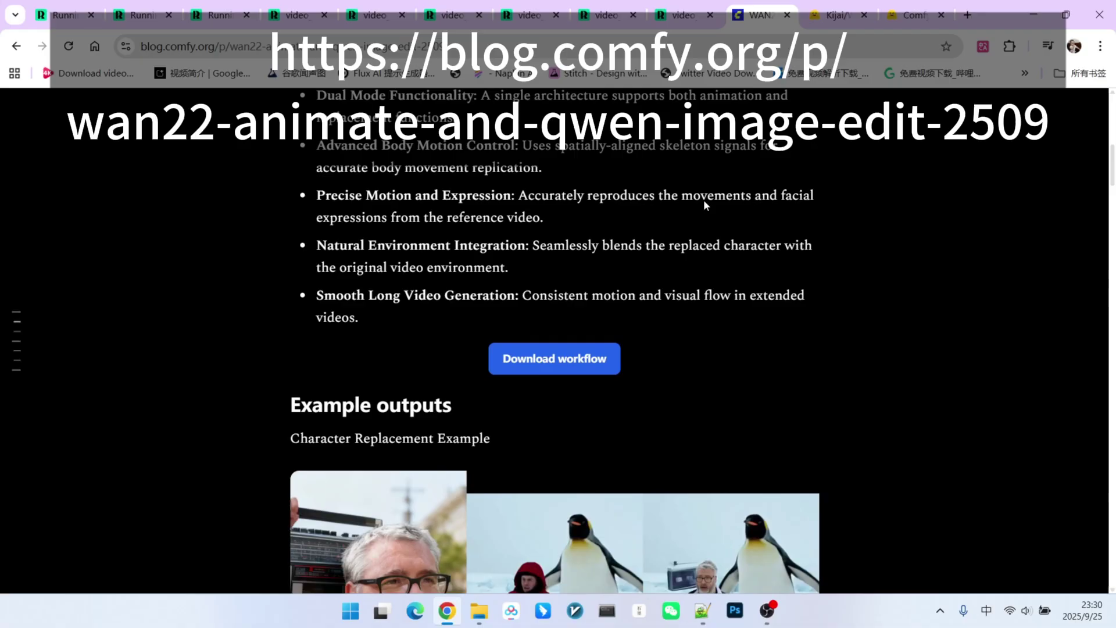
- Review the feature list and the character replacement example in the Wan2.2 Animate blog post
scroll(705, 203, "down", 1)
scroll(717, 199, "down", 3)
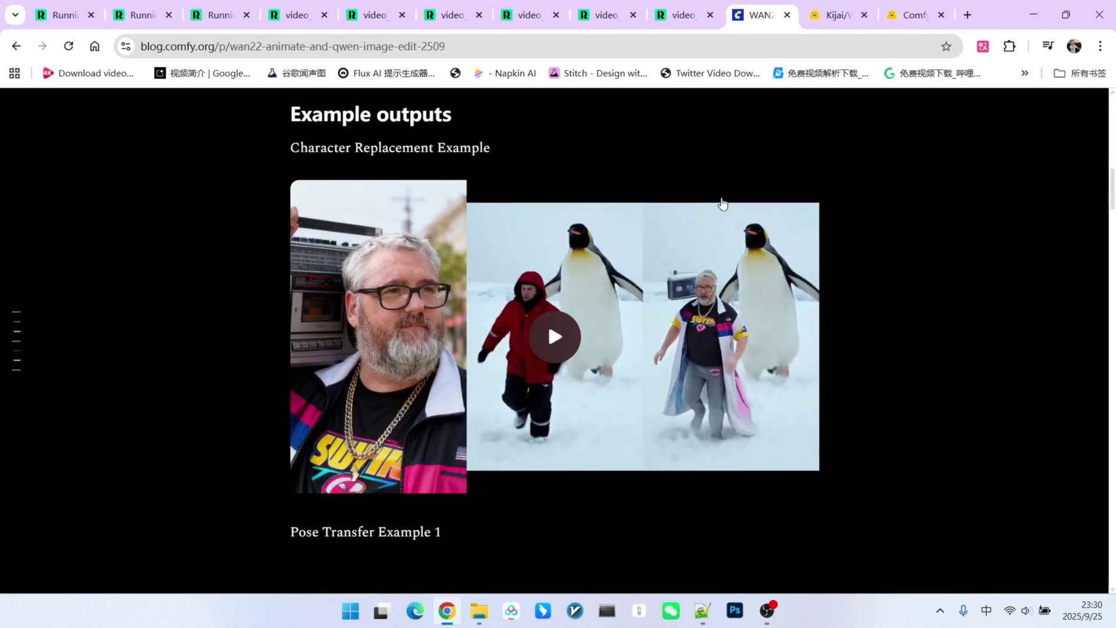
scroll(721, 204, "up", 3)
scroll(752, 261, "up", 2)
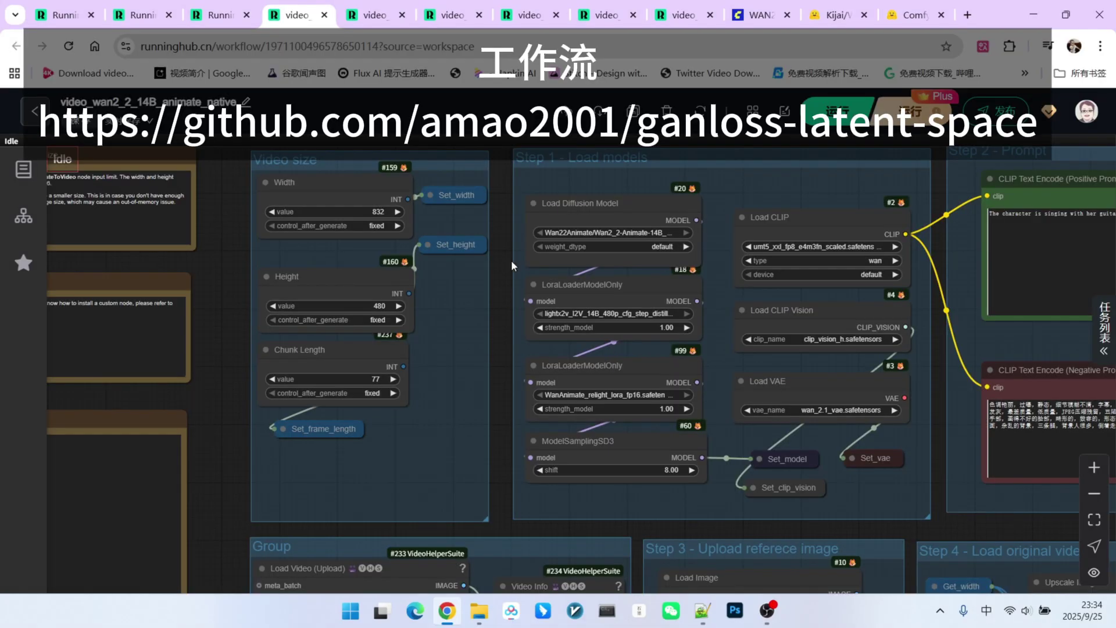
- Widen the Load Diffusion Model node to read its full model file name, and shrink the node back
scroll(436, 402, "up", 2)
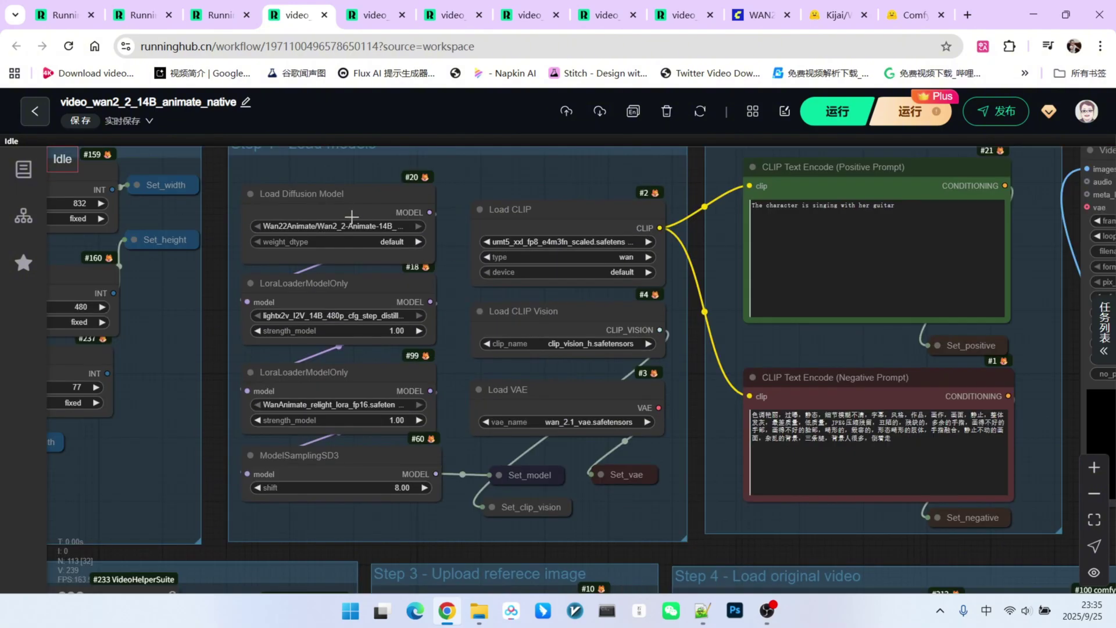
scroll(418, 267, "up", 2)
left_click_drag(463, 284, 690, 307)
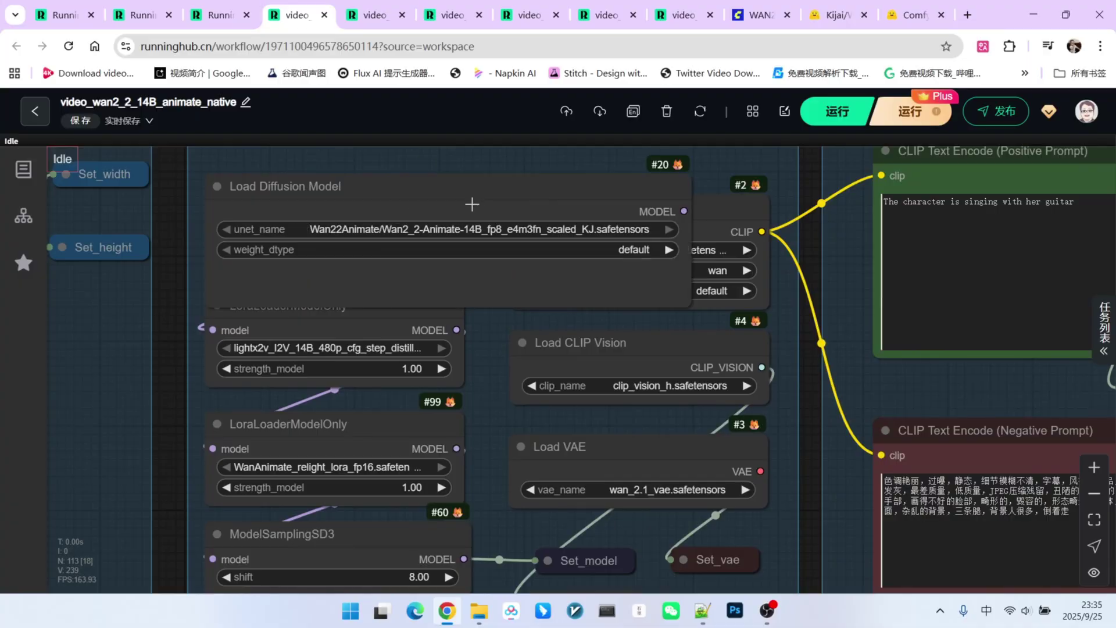
key("ctrl+z")
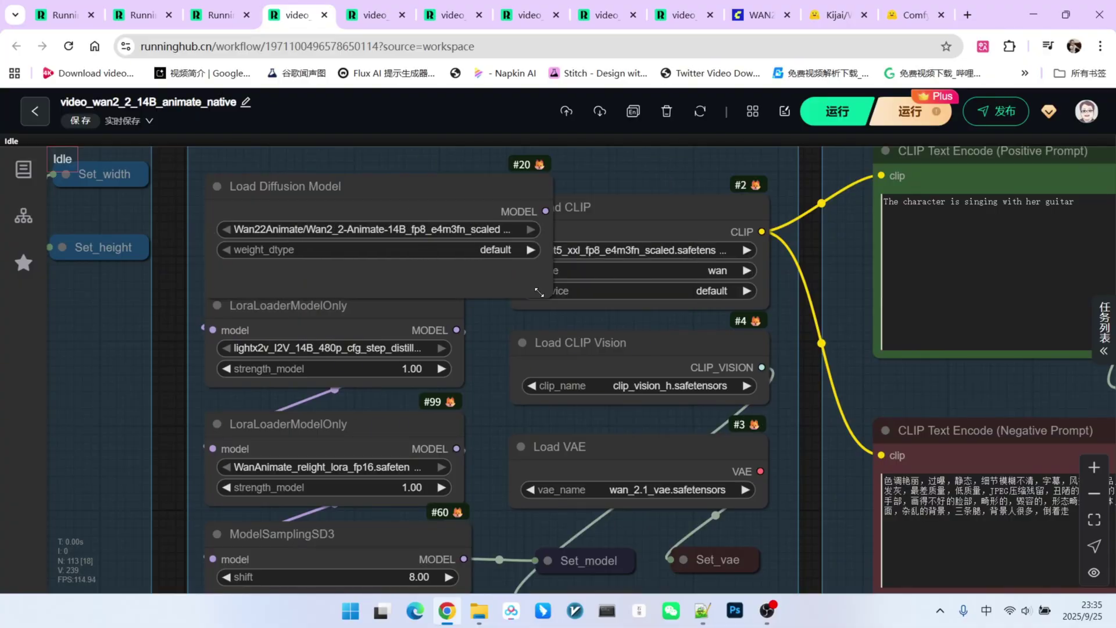
left_click_drag(475, 286, 458, 271)
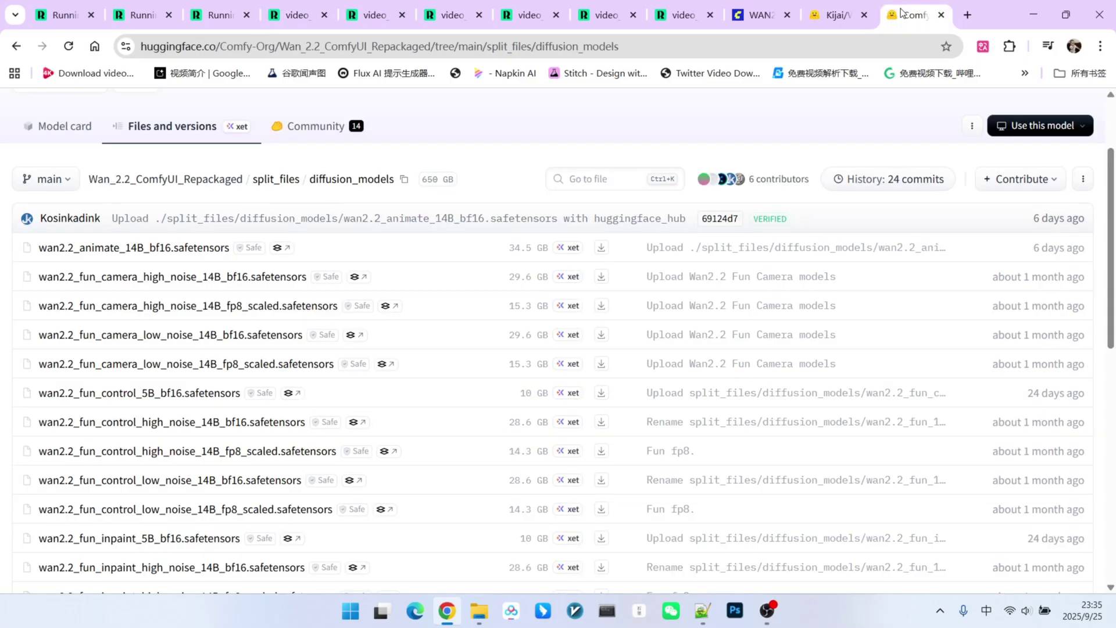
- Inspect the wan2.2_animate_14B_bf16.safetensors file page in the Comfy-Org Hugging Face repository, and switch to the Kijai model page
left_click(913, 15)
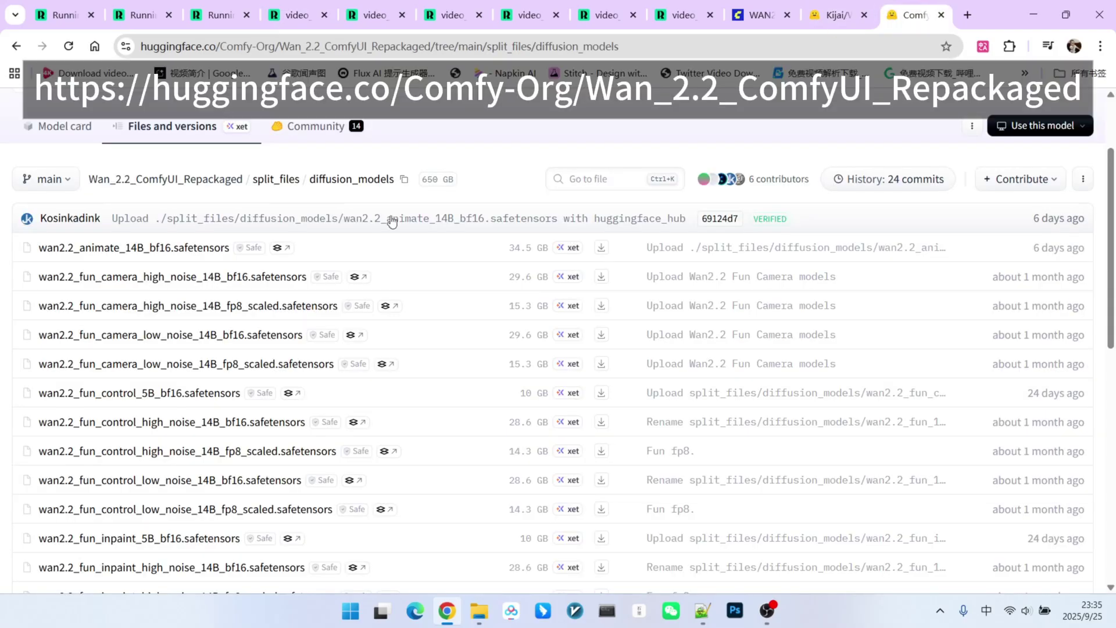
left_click(193, 252)
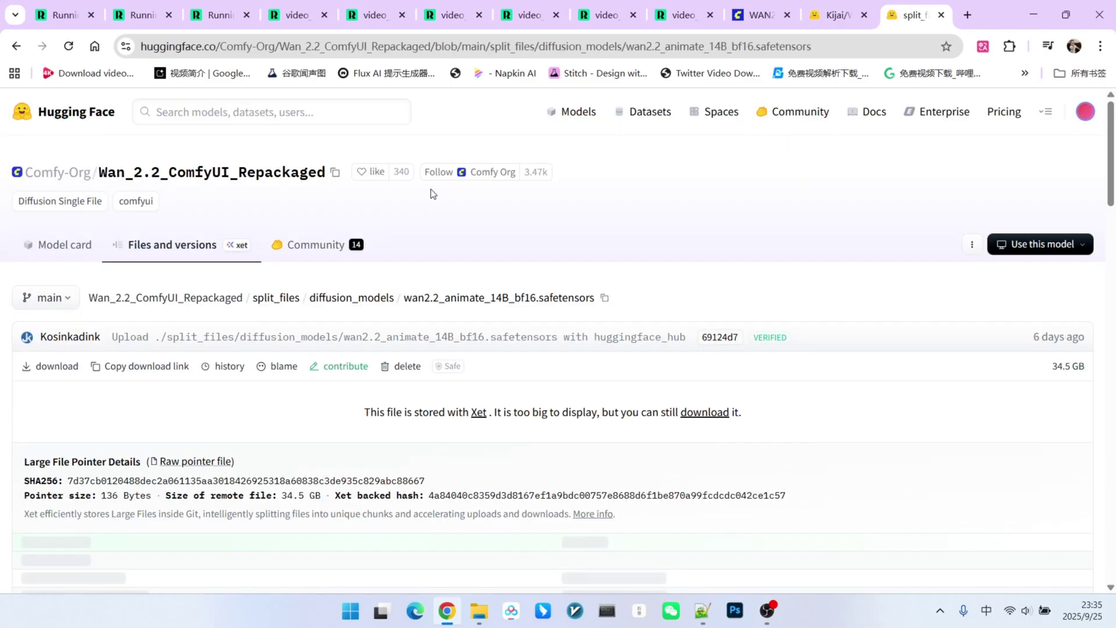
scroll(501, 234, "down", 2)
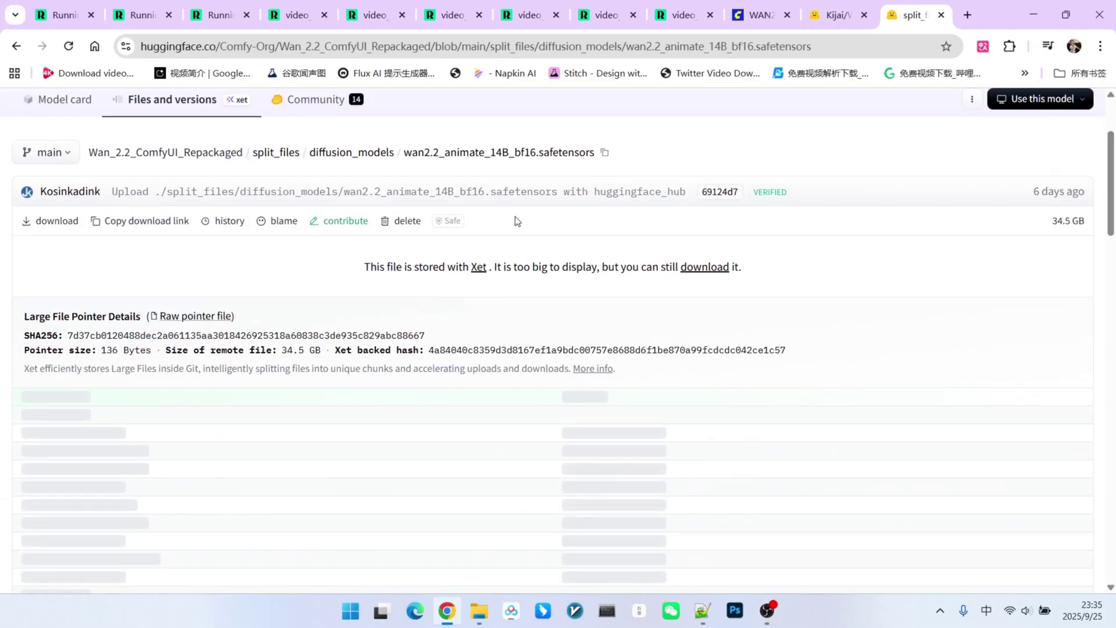
scroll(515, 216, "up", 2)
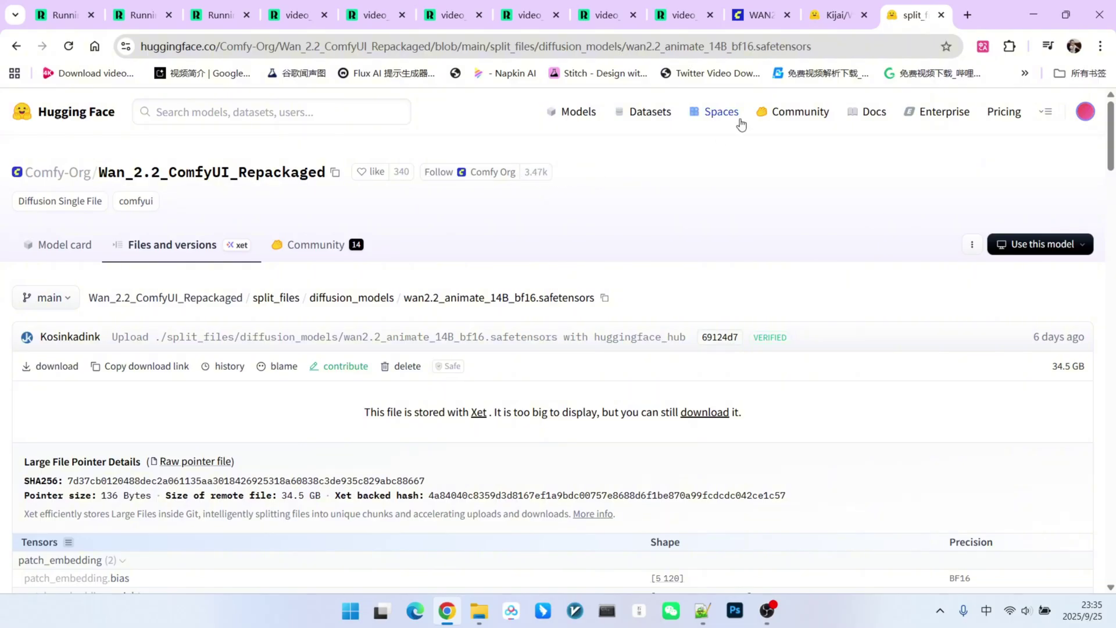
left_click(843, 20)
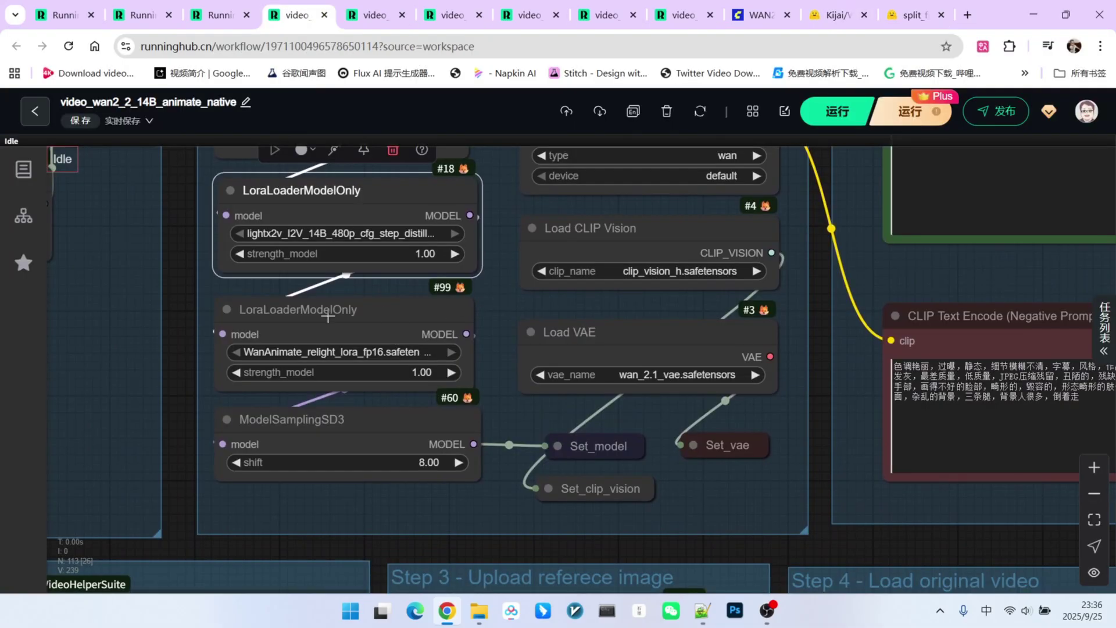
- Examine the second LoraLoaderModelOnly, Load CLIP, Load CLIP Vision and Load VAE nodes and the positive and negative prompts
left_click(328, 316)
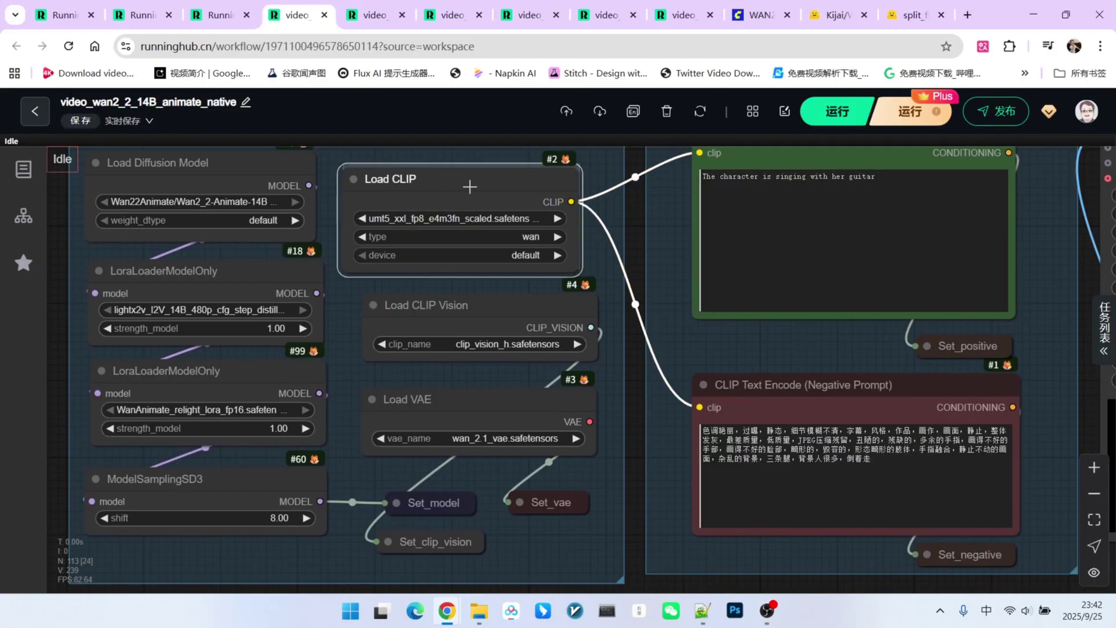
left_click_drag(470, 186, 483, 183)
mouse_move(473, 306)
left_mouse_down()
mouse_move(461, 309)
mouse_move(475, 311)
left_mouse_up()
mouse_move(502, 412)
left_mouse_down()
mouse_move(473, 409)
mouse_move(503, 409)
left_mouse_up()
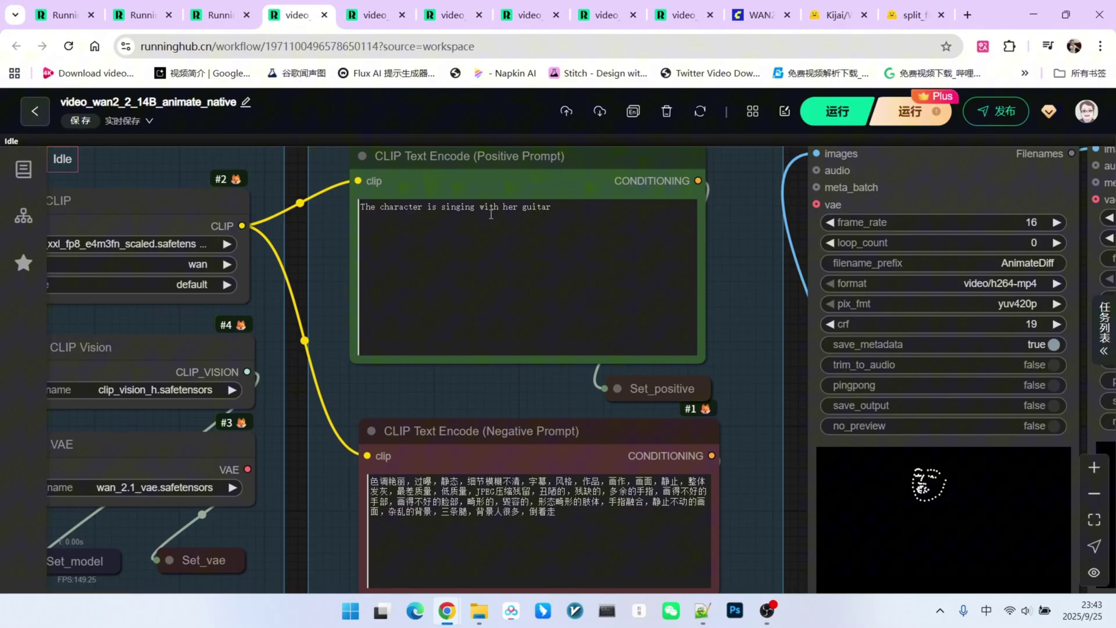
scroll(509, 315, "down", 5)
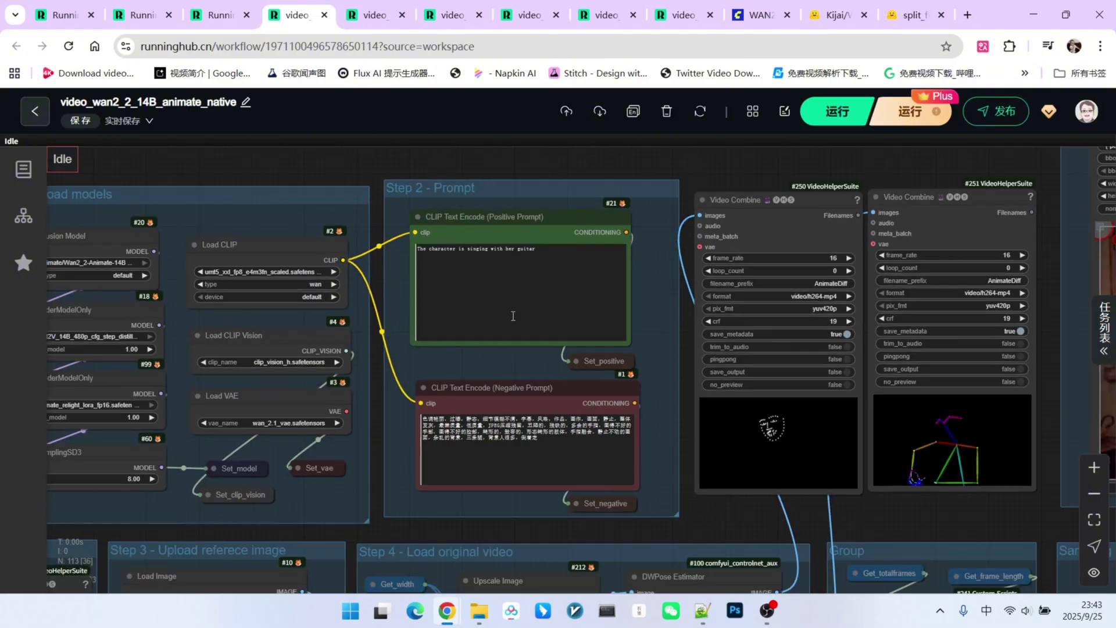
- Examine the Load Video (Upload) node's source clip and its frame rate and size settings
scroll(512, 320, "down", 3)
left_click_drag(438, 476, 653, 228)
scroll(241, 330, "up", 6)
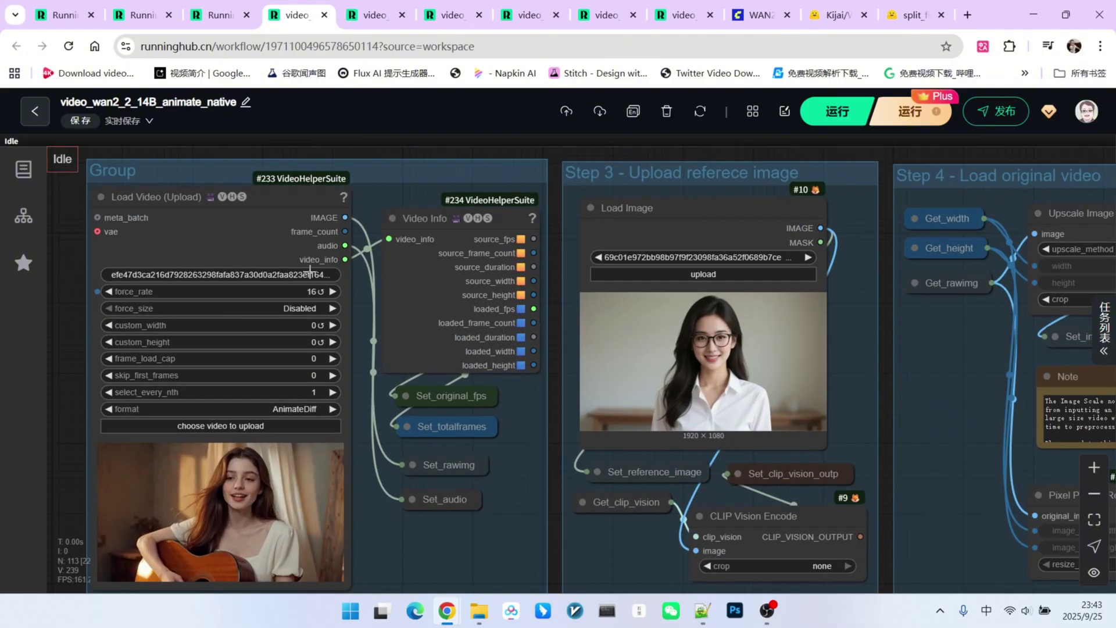
scroll(302, 299, "down", 1)
left_click_drag(142, 355, 269, 330)
scroll(270, 329, "up", 1)
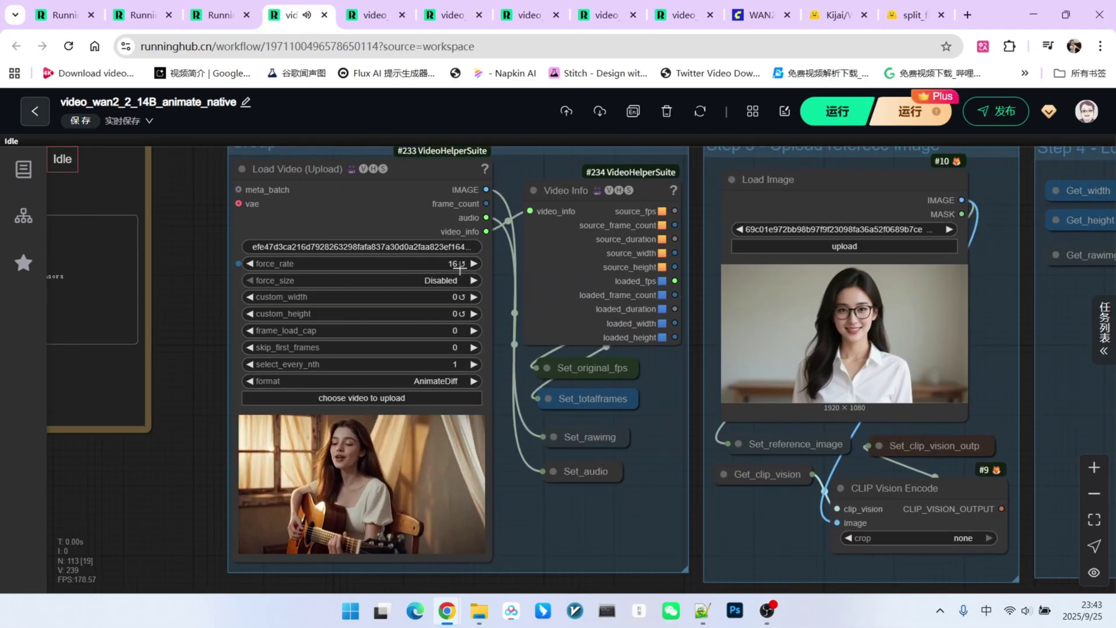
scroll(486, 247, "down", 2)
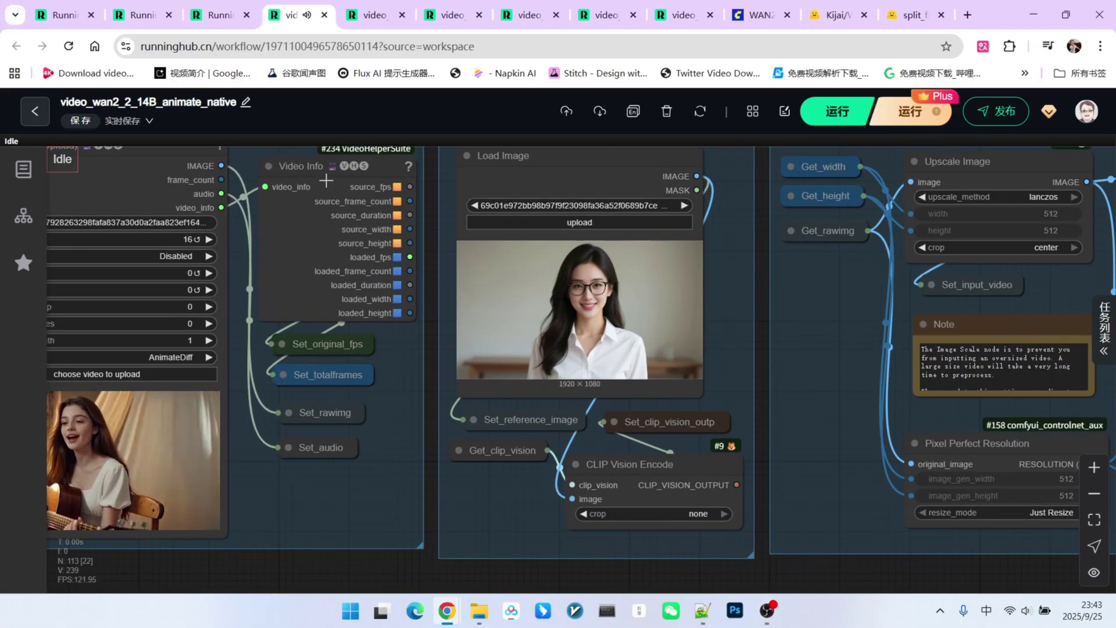
- Go through the Video Info node and the Set_original_fps, Set_totalframes, Set_rawimg and Set_audio nodes
mouse_move(289, 170)
left_mouse_down()
mouse_move(306, 168)
mouse_move(291, 167)
left_mouse_up()
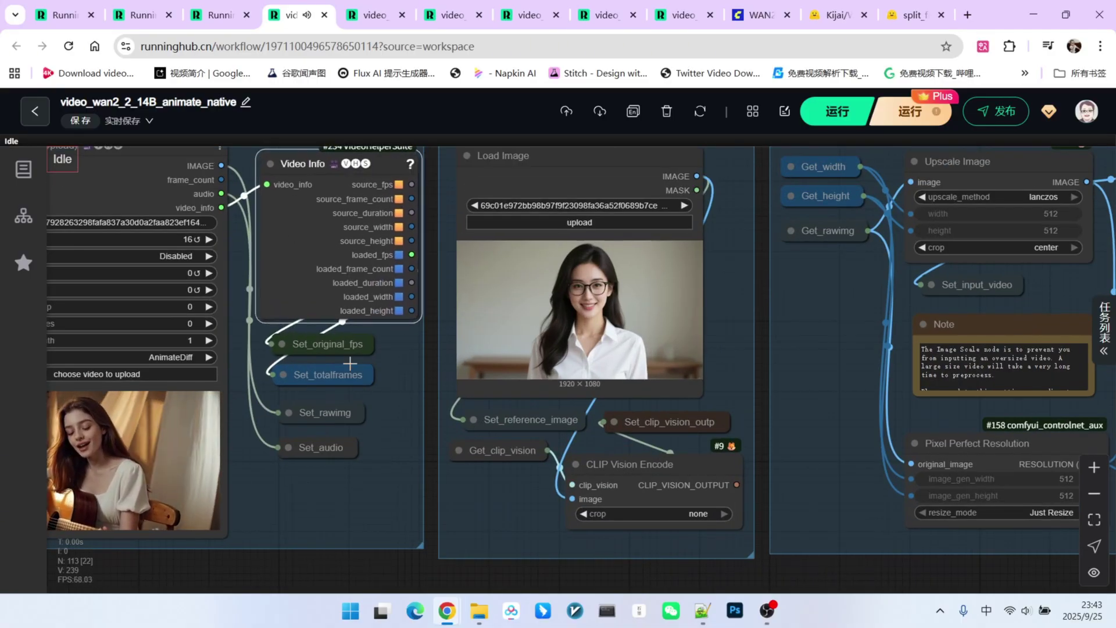
scroll(378, 361, "up", 2)
left_click(322, 342)
left_click(311, 378)
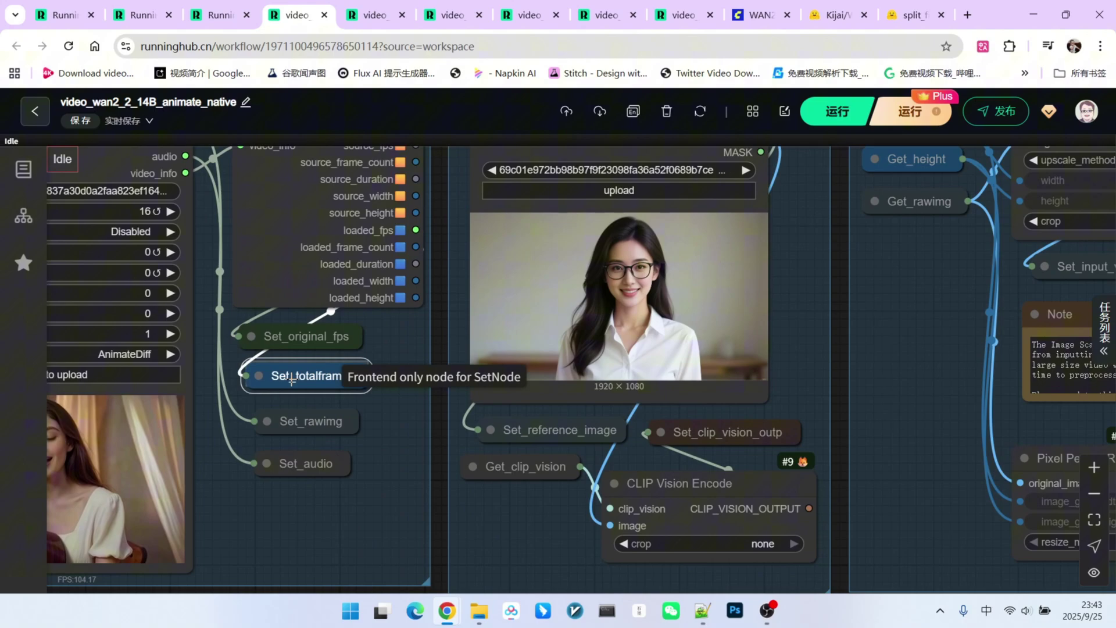
scroll(378, 413, "down", 1)
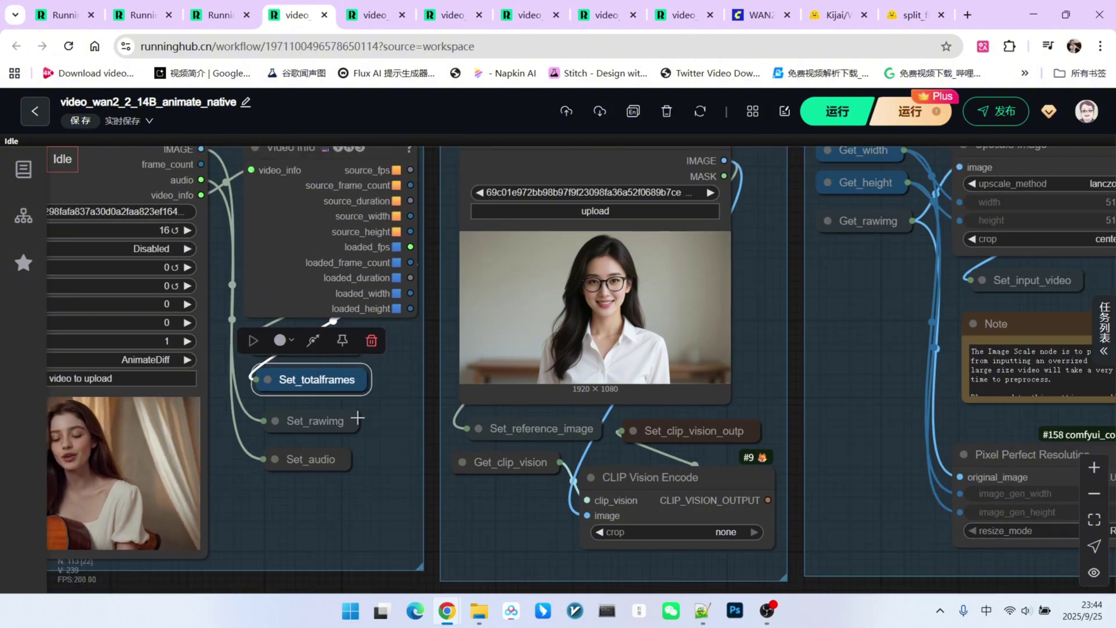
left_click(295, 419)
left_click(314, 459)
- Examine the reference image in the Step 3 group together with its CLIP Vision Encode and Get_clip_vision nodes
scroll(382, 452, "down", 3)
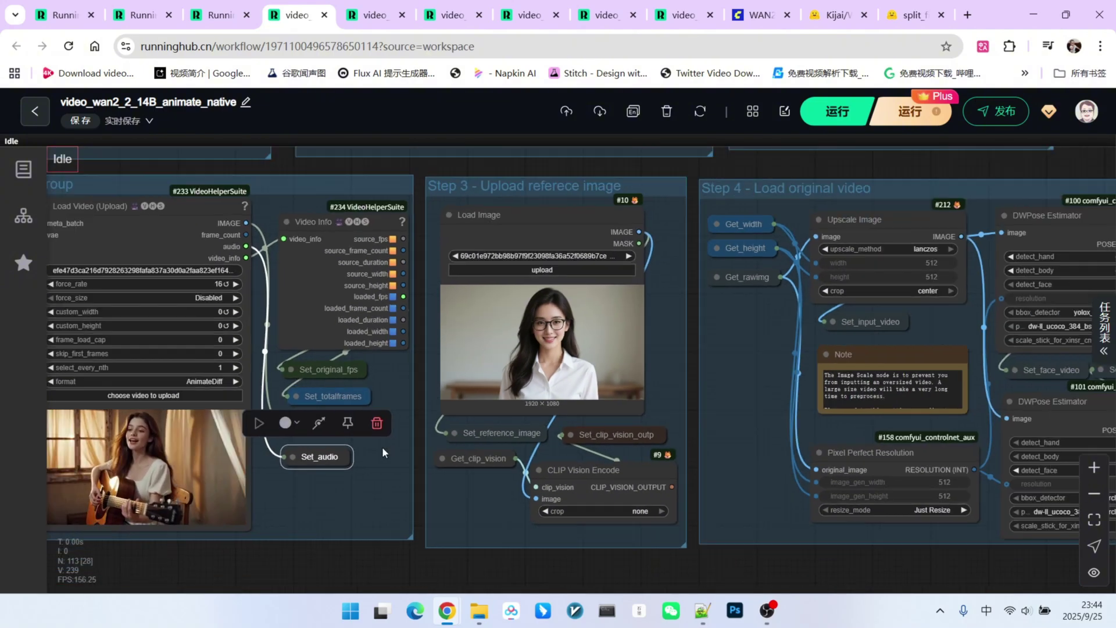
scroll(383, 452, "up", 1)
left_click_drag(382, 452, 285, 436)
scroll(540, 340, "down", 1)
scroll(567, 334, "up", 8)
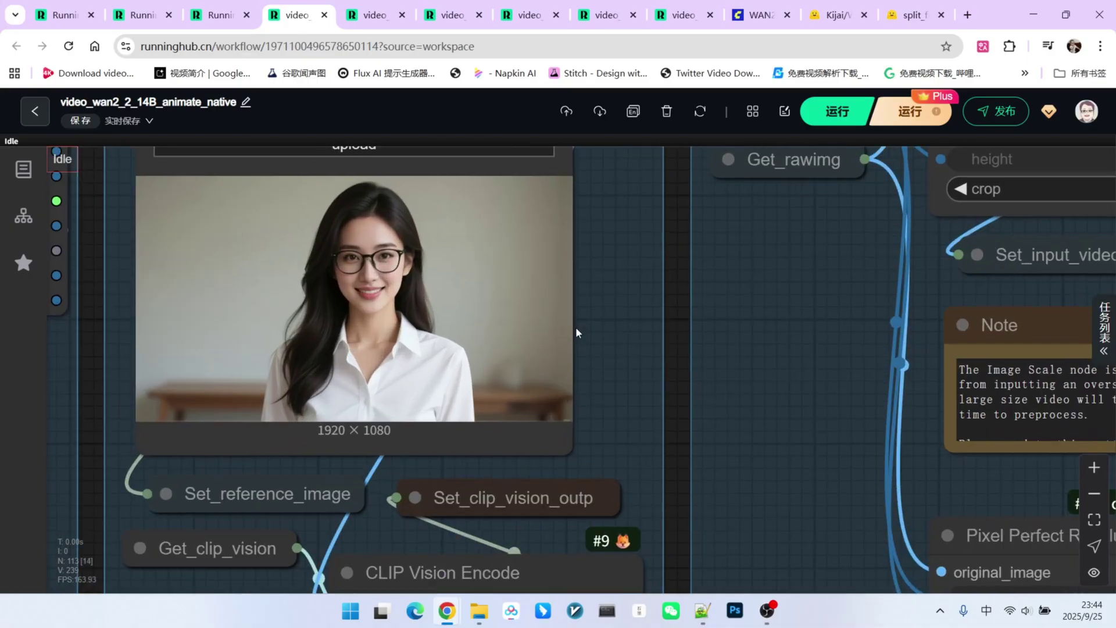
scroll(590, 345, "down", 6)
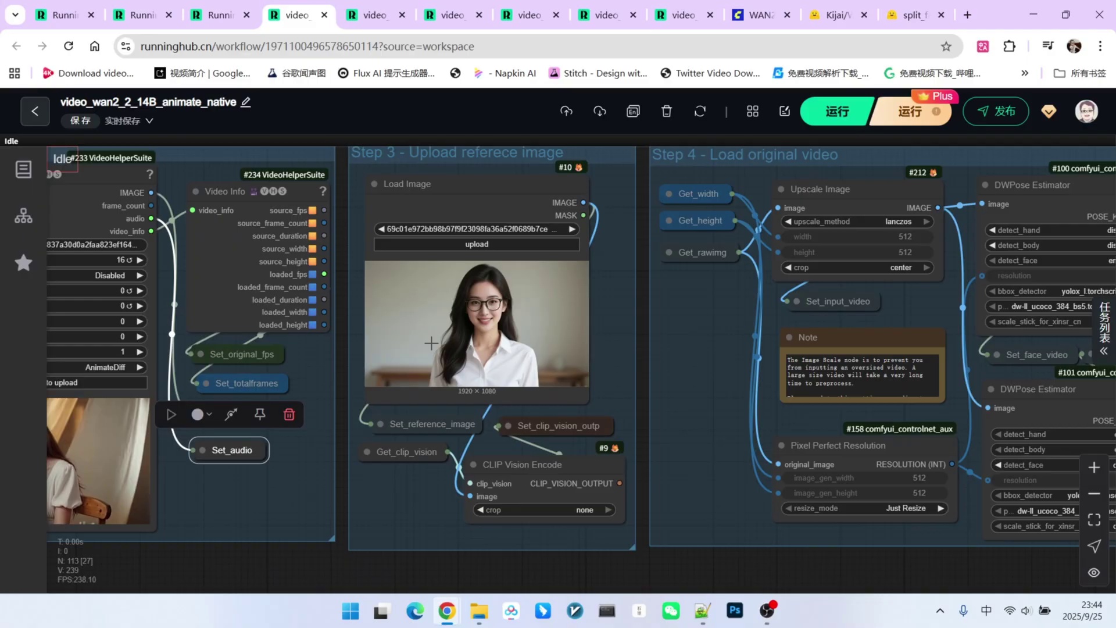
scroll(499, 376, "up", 4)
mouse_move(508, 387)
left_mouse_down()
mouse_move(481, 377)
mouse_move(491, 374)
left_mouse_up()
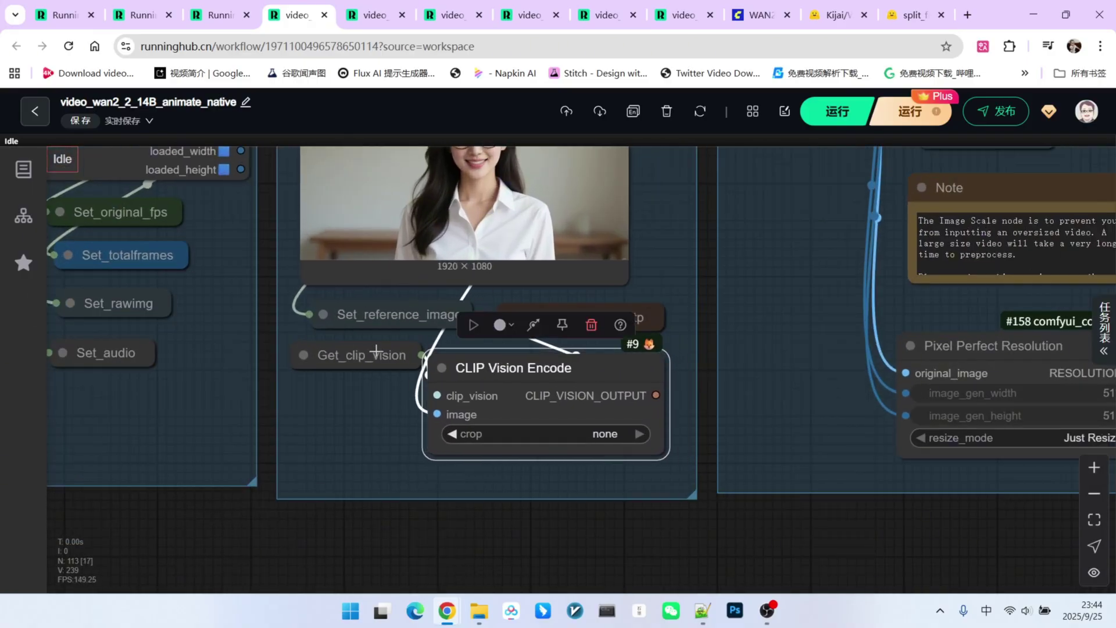
left_click_drag(376, 351, 373, 358)
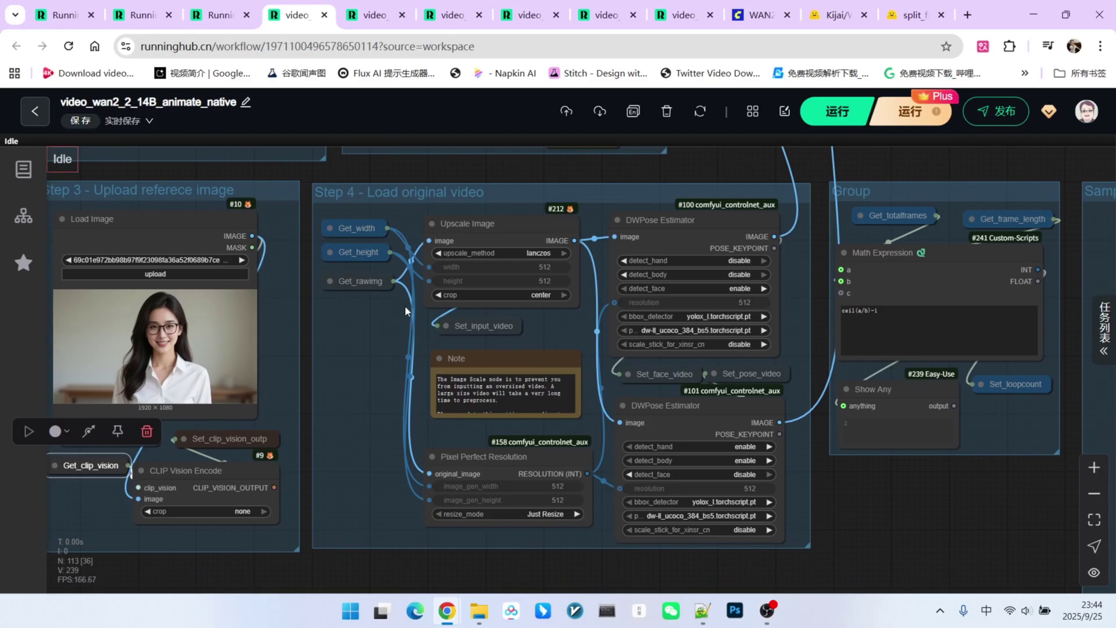
- Examine the Upscale Image and Pixel Perfect Resolution nodes in the Step 4 group that loads the original video
scroll(403, 307, "up", 3)
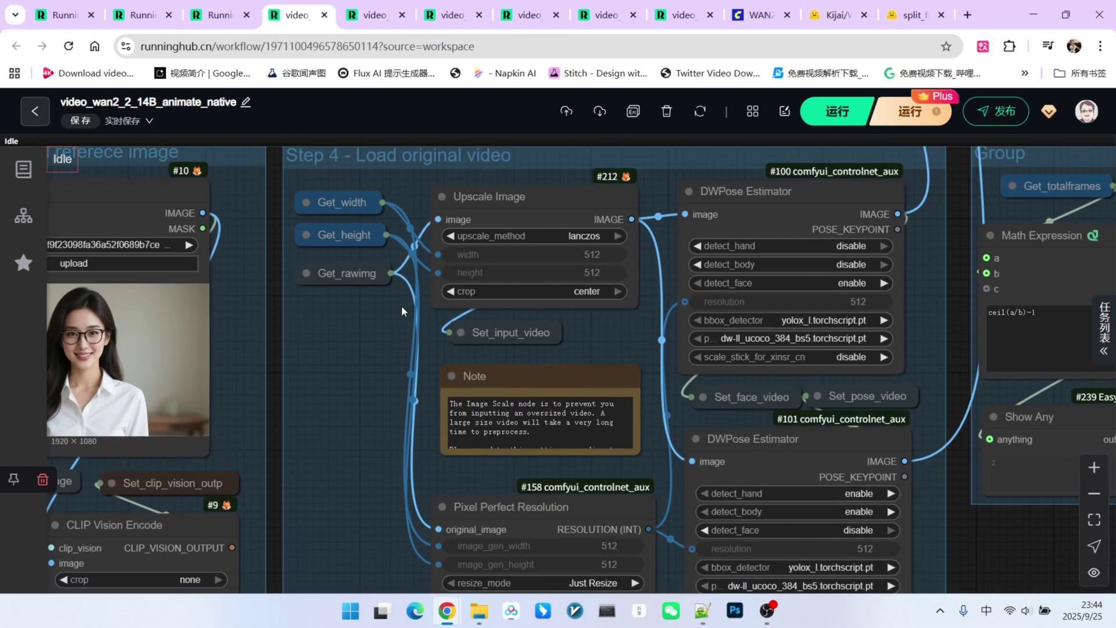
scroll(591, 261, "up", 1)
left_click(500, 195)
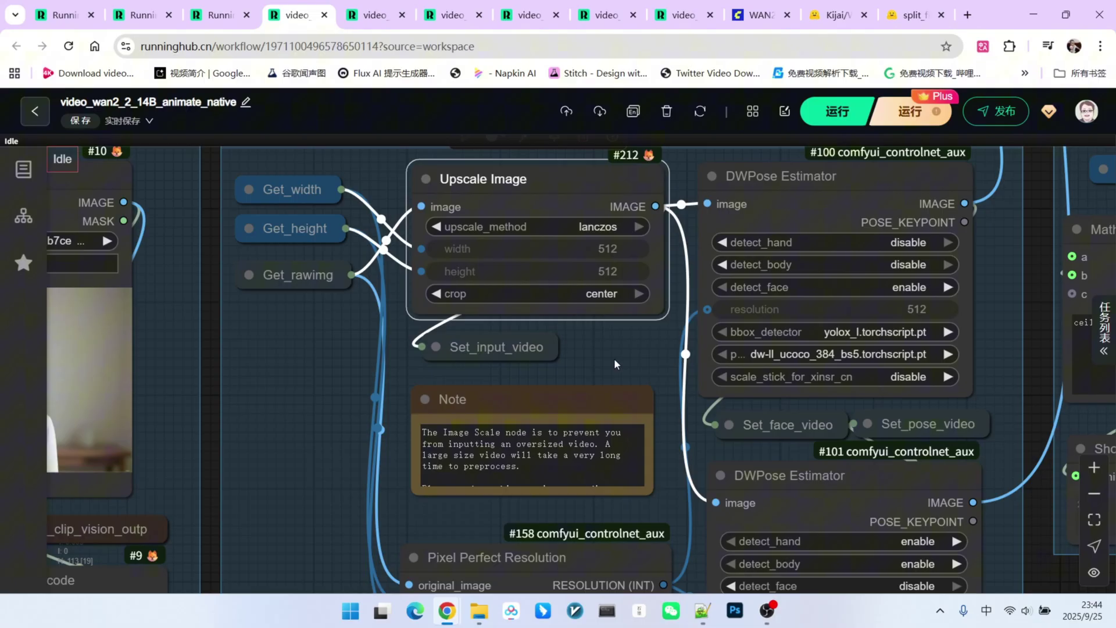
scroll(548, 342, "down", 3)
left_click_drag(549, 340, 569, 225)
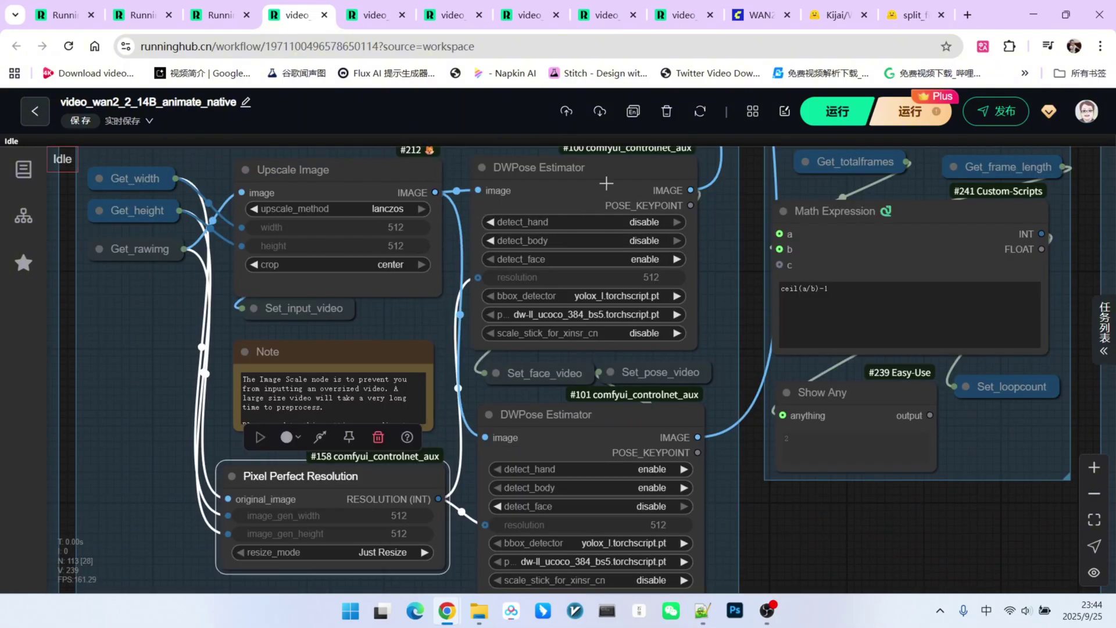
- Compare the hand, body and face detection settings of the two DWPose Estimator nodes in the Step 4 group
left_click_drag(606, 184, 613, 173)
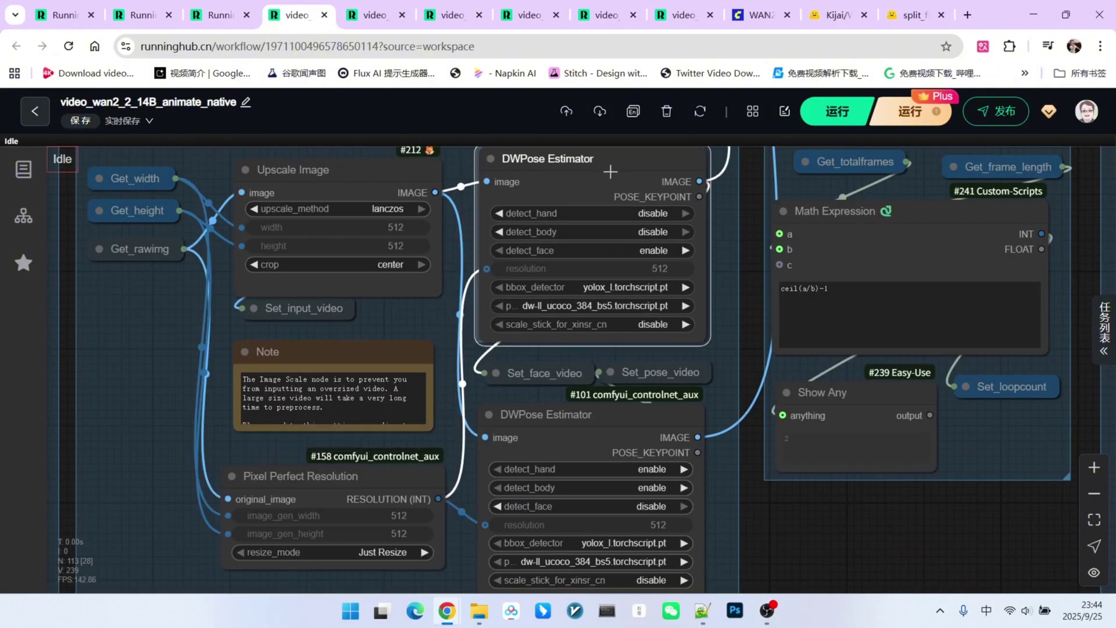
left_click_drag(718, 355, 649, 354)
scroll(641, 348, "down", 2)
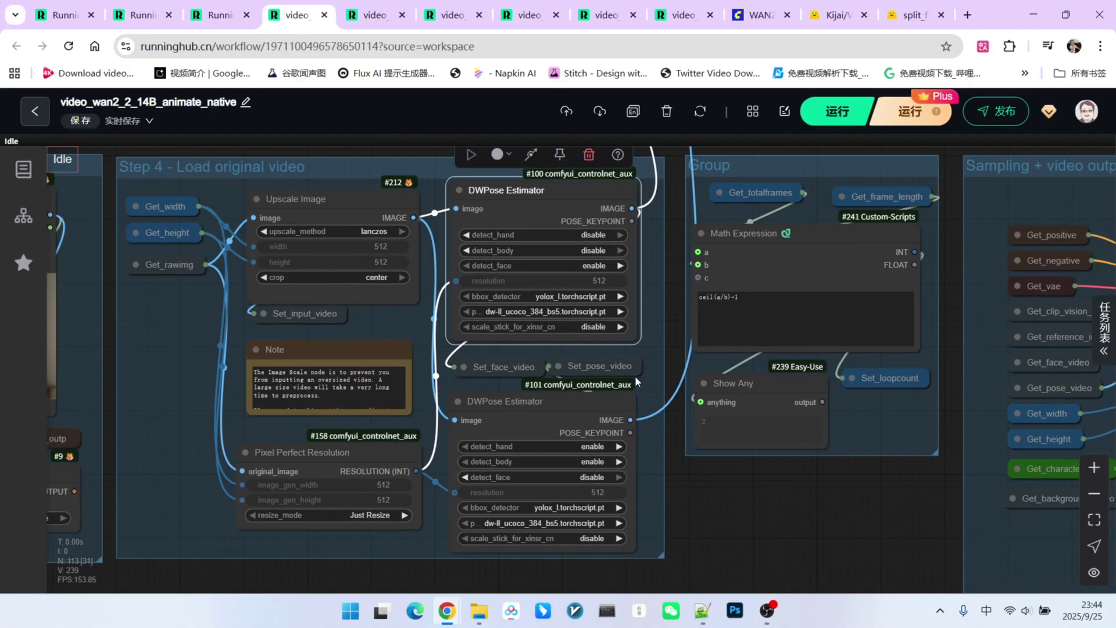
left_click_drag(516, 406, 512, 408)
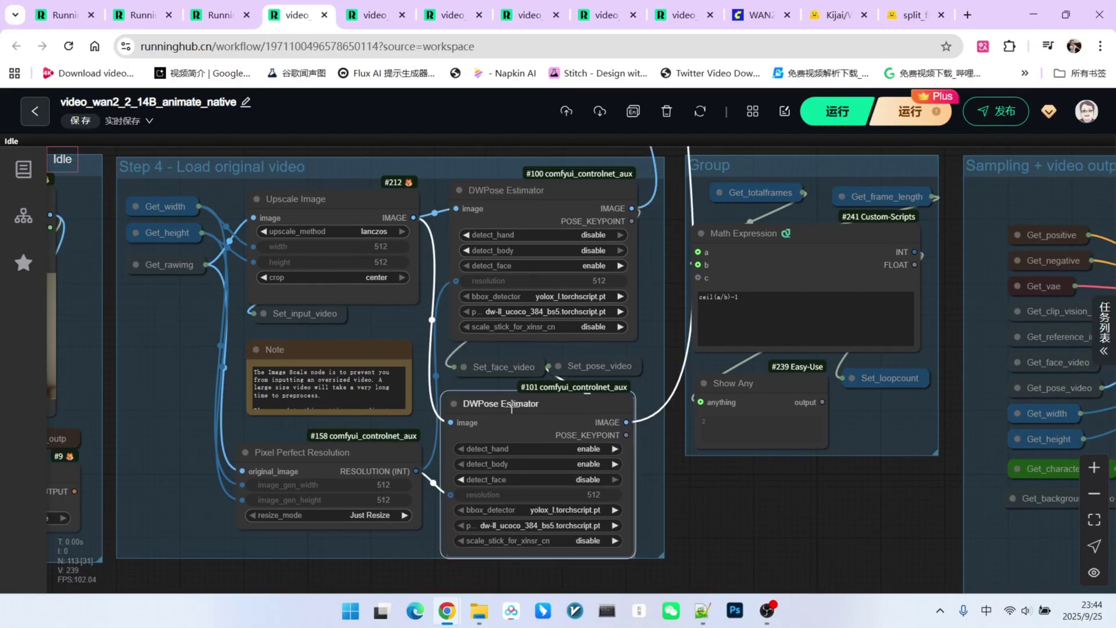
left_click_drag(552, 213, 549, 209)
scroll(546, 337, "down", 2)
scroll(674, 497, "up", 3)
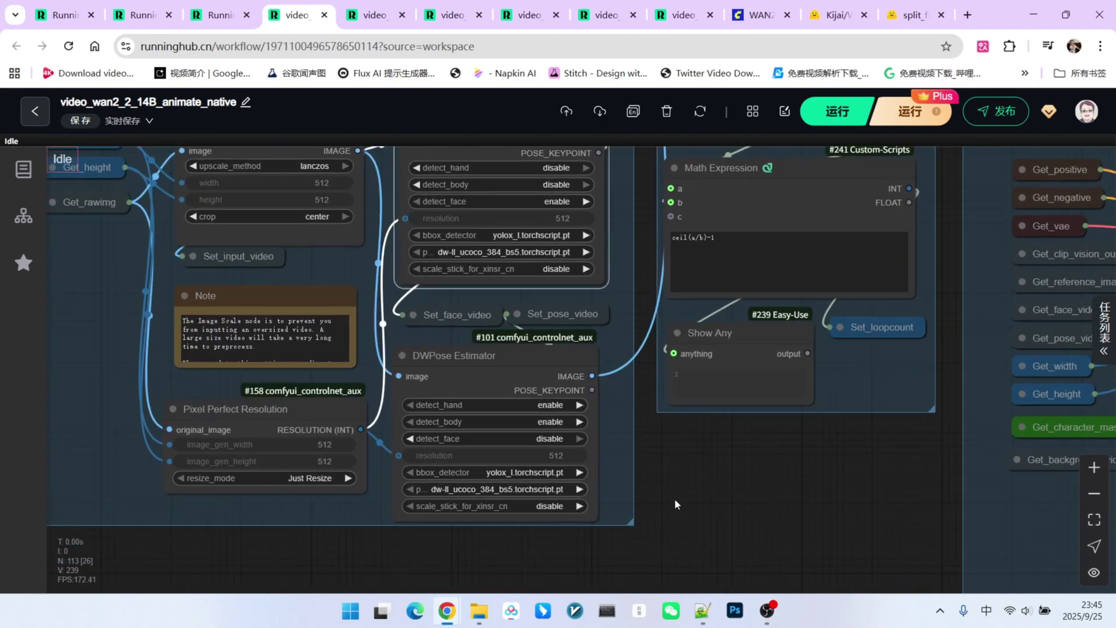
mouse_move(689, 468)
left_mouse_down()
mouse_move(660, 480)
mouse_move(692, 473)
left_mouse_up()
left_click_drag(497, 362, 512, 358)
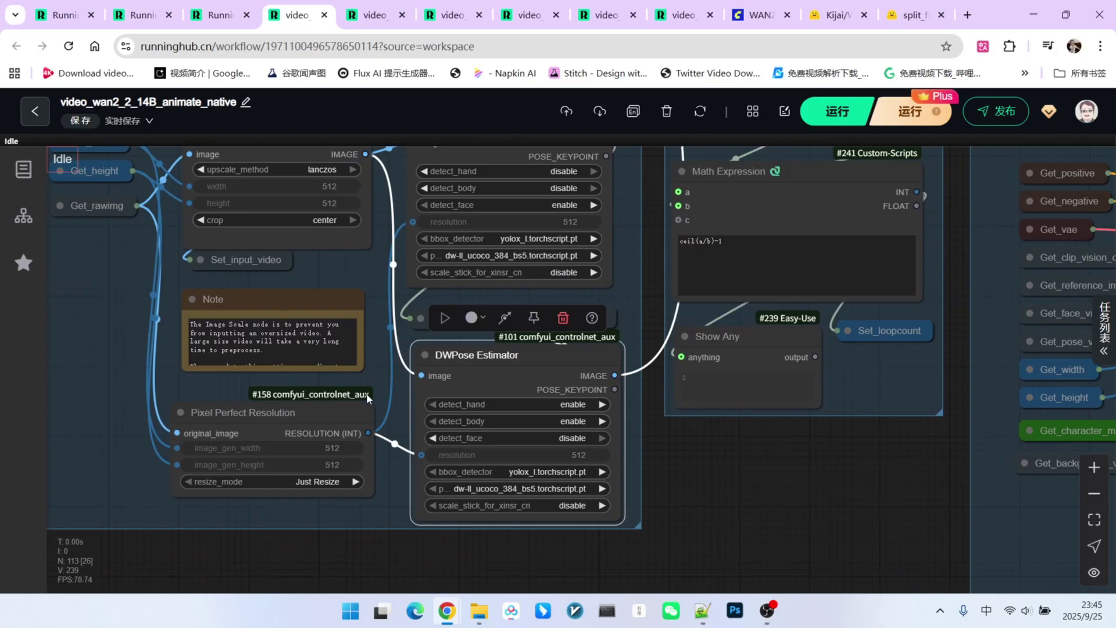
- Trace both DWPose Estimator nodes to their Video Combine nodes and view the face and pose previews
scroll(442, 377, "down", 3)
scroll(549, 284, "up", 2)
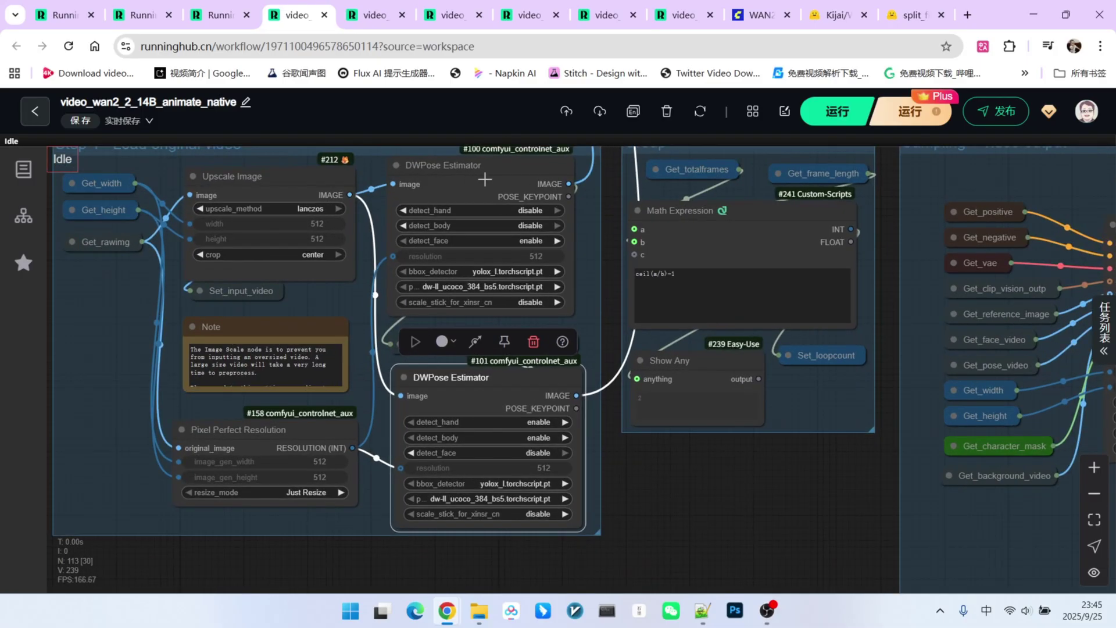
left_click(484, 178)
left_click(451, 397)
scroll(526, 411, "down", 5)
scroll(488, 324, "up", 3)
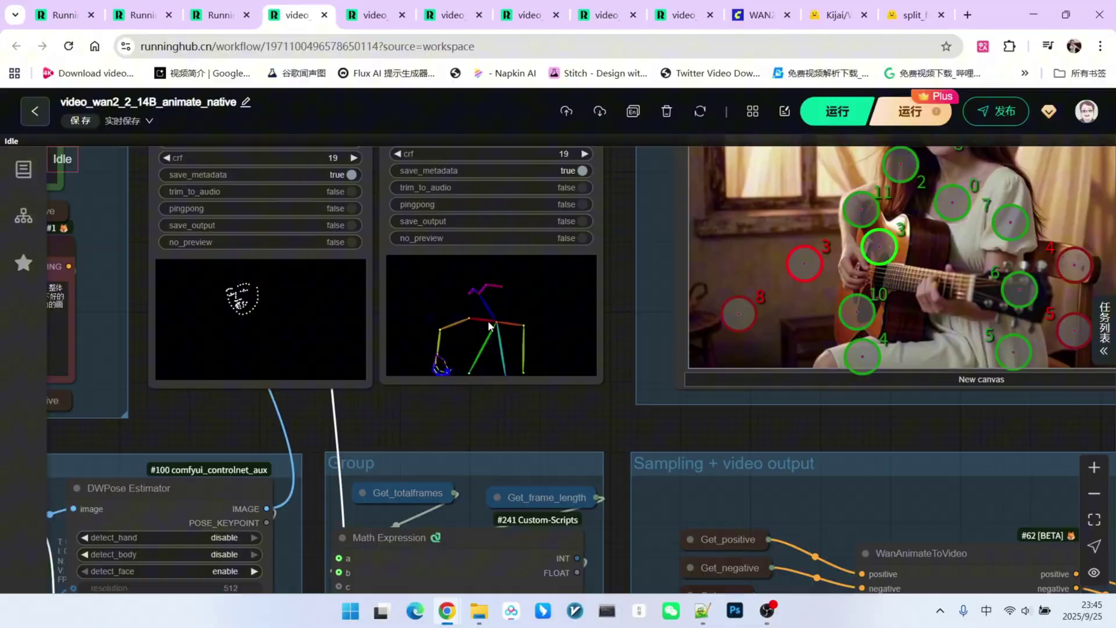
- Check the available bbox_detector models and the pose estimator settings of the two DWPose Estimator nodes in the Step 4 group
scroll(509, 381, "up", 3)
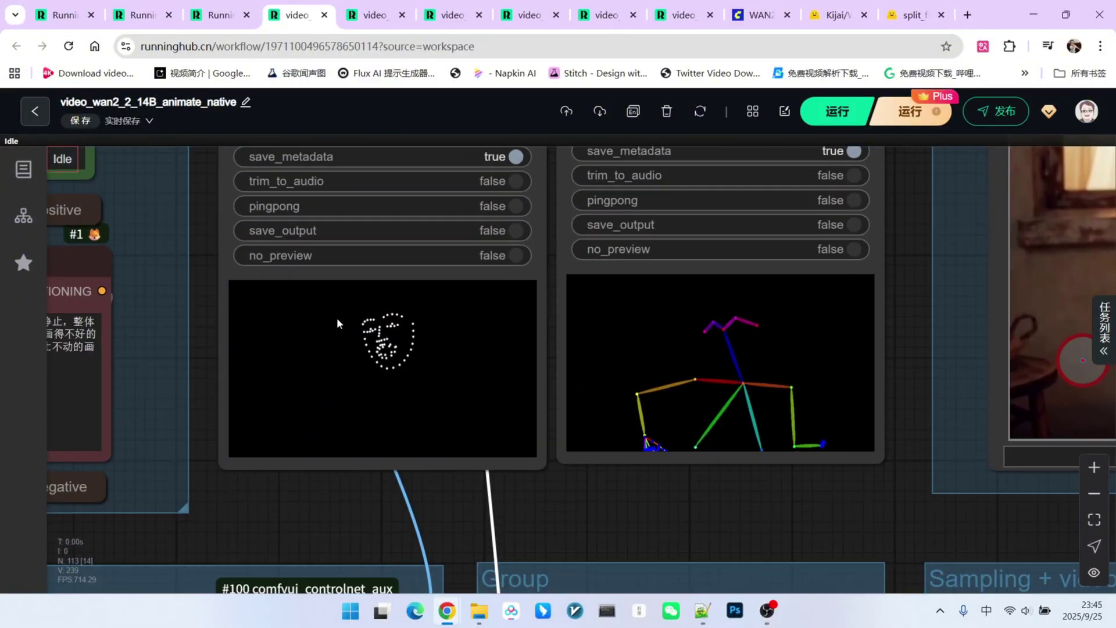
scroll(390, 348, "down", 5)
left_click_drag(419, 532, 666, 227)
scroll(666, 360, "up", 3)
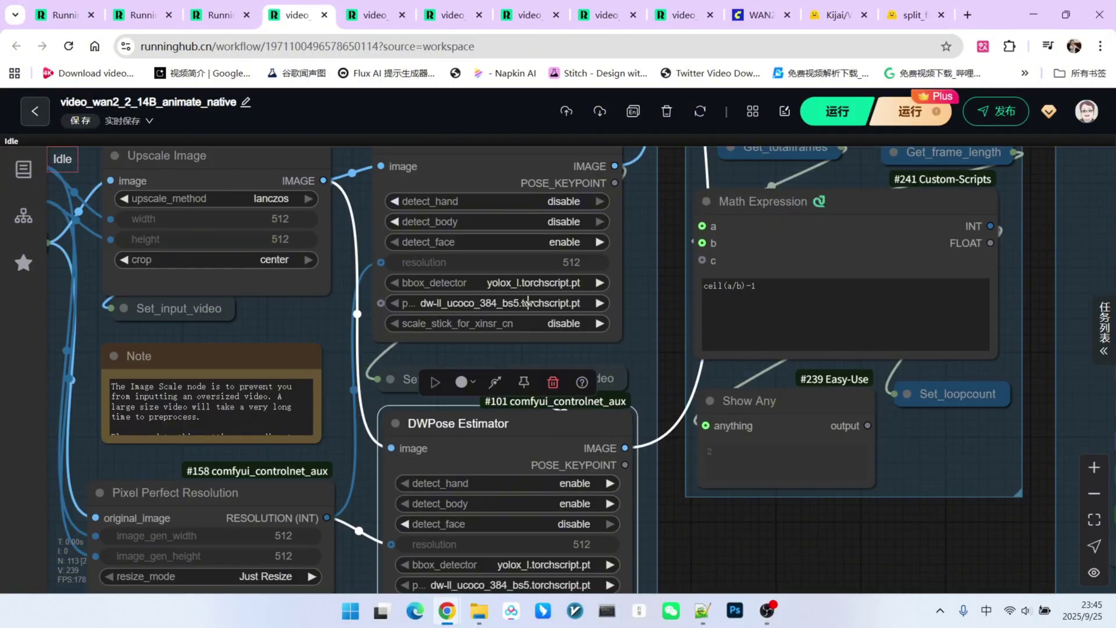
left_click(542, 283)
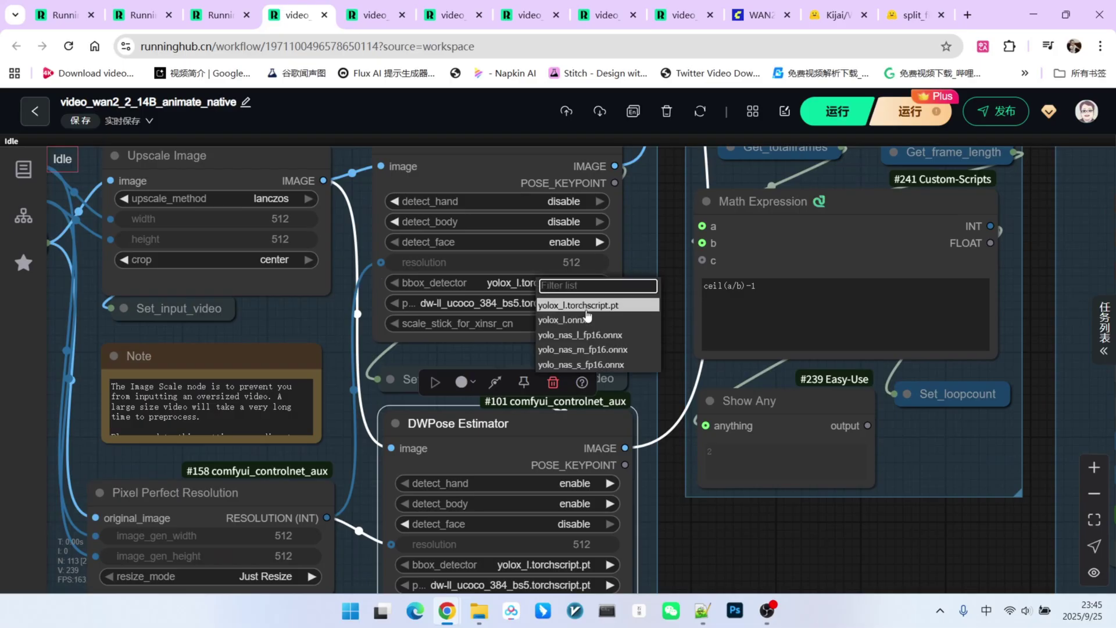
scroll(591, 312, "down", 3)
scroll(581, 558, "up", 5)
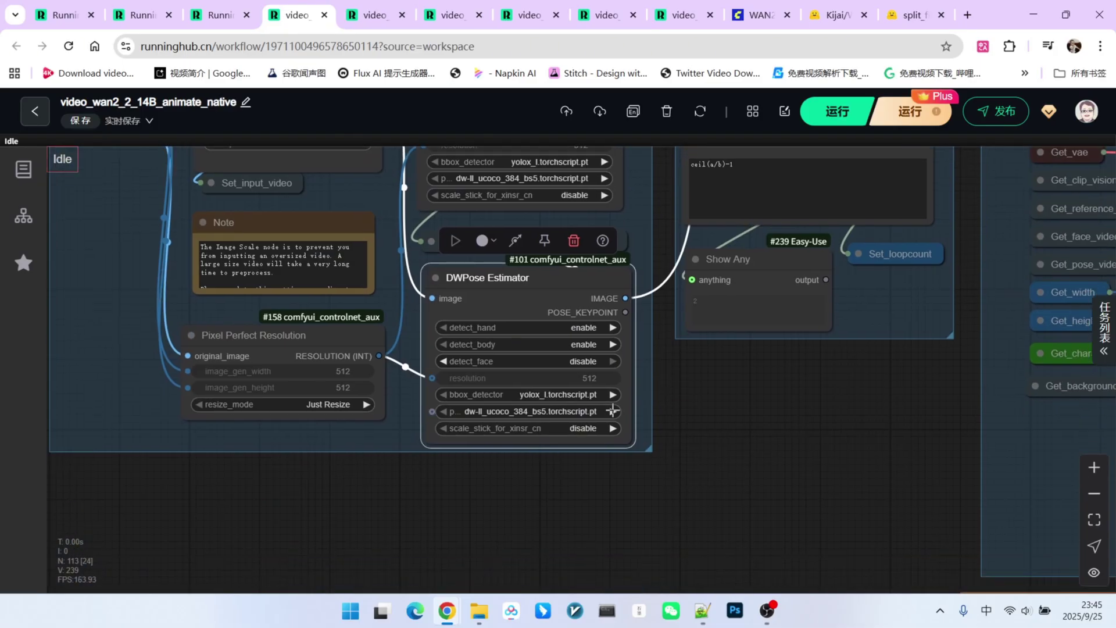
left_click(583, 393)
left_click(628, 411)
- Examine the Points Editor node and its positive and negative points in the Character Mask and Background Video Preprocessing group
scroll(585, 414, "down", 10)
left_click_drag(964, 200, 441, 488)
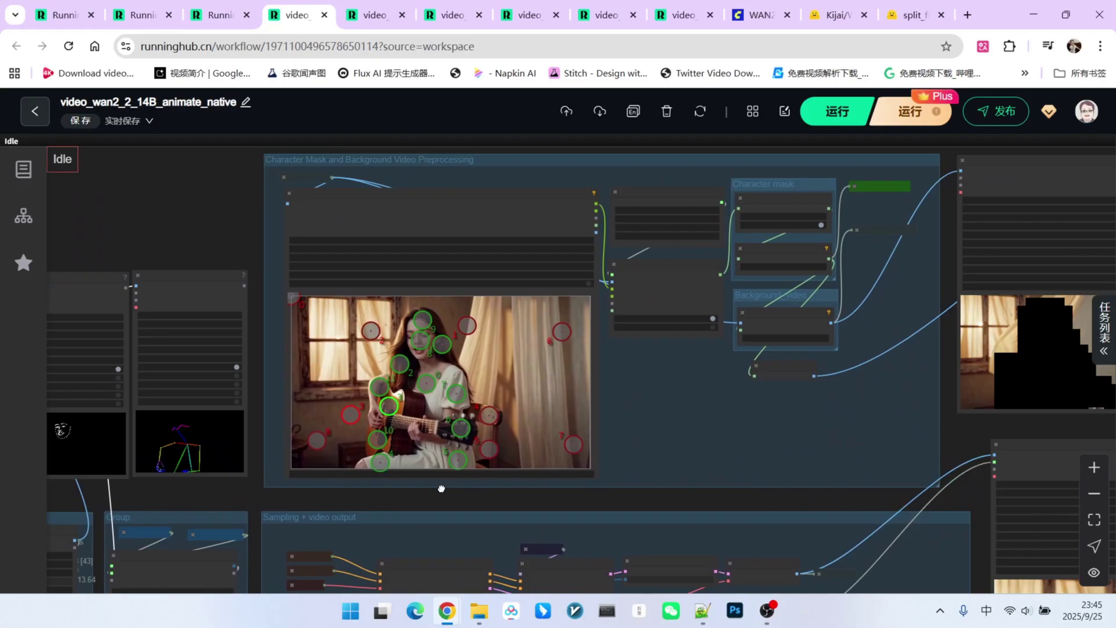
scroll(662, 421, "up", 3)
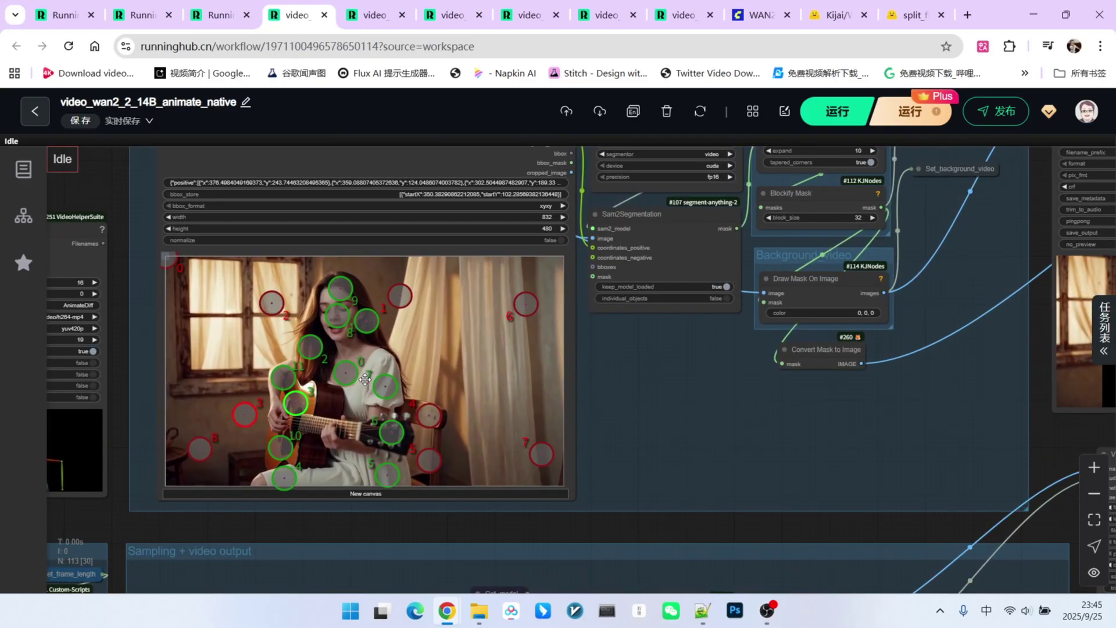
scroll(605, 370, "down", 3)
scroll(268, 204, "up", 4)
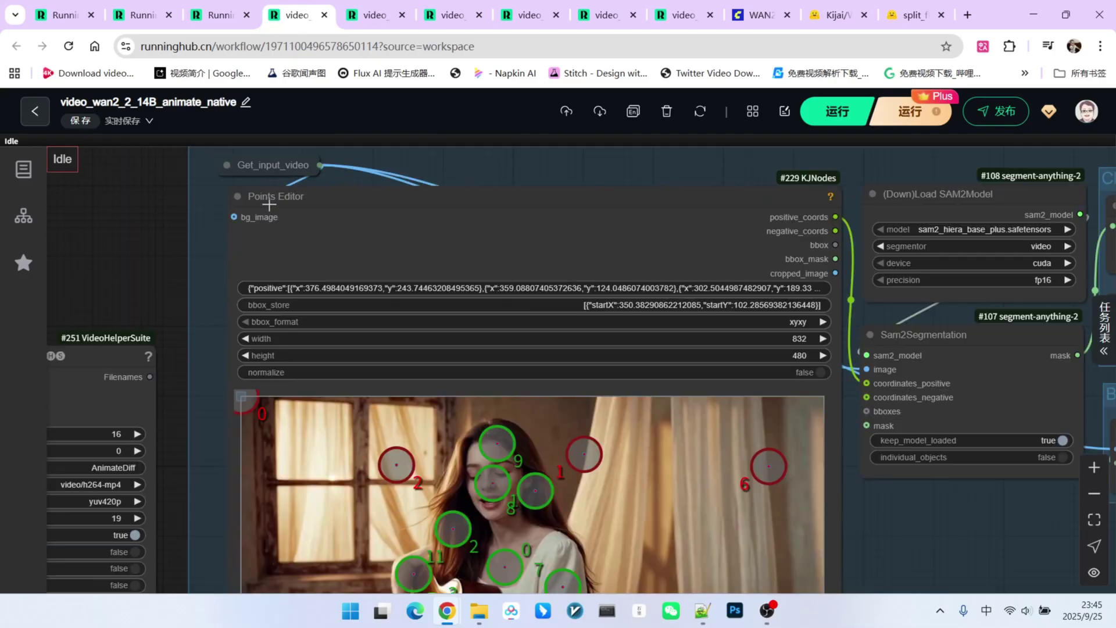
scroll(333, 221, "down", 4)
scroll(359, 437, "up", 2)
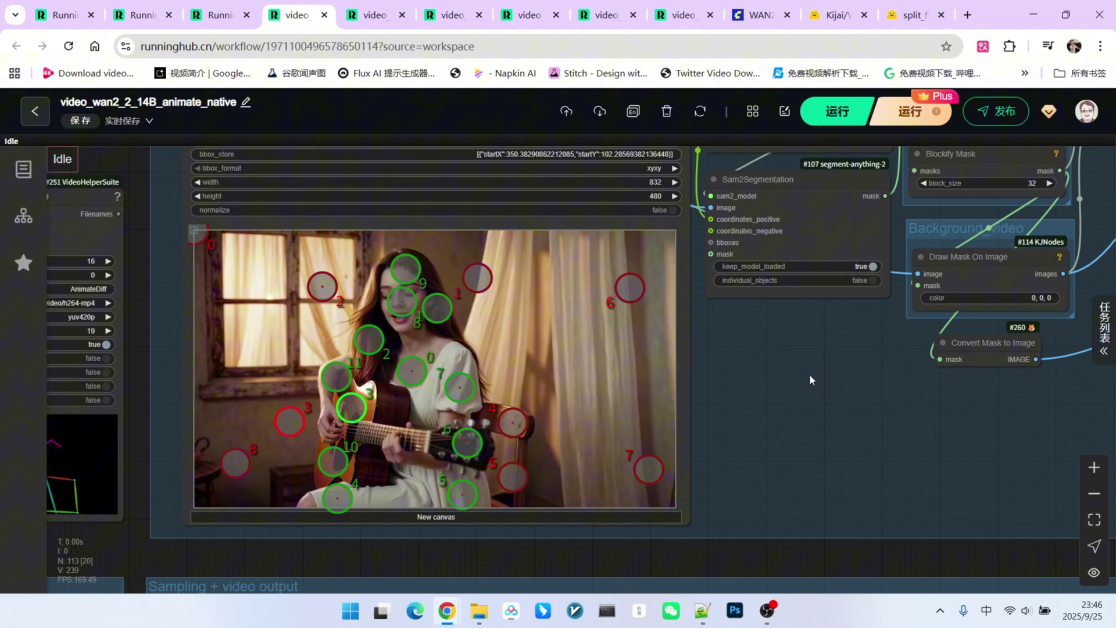
- Examine the (Down)Load SAM2Model and Sam2Segmentation nodes next to the Points Editor
left_click_drag(840, 367, 593, 495)
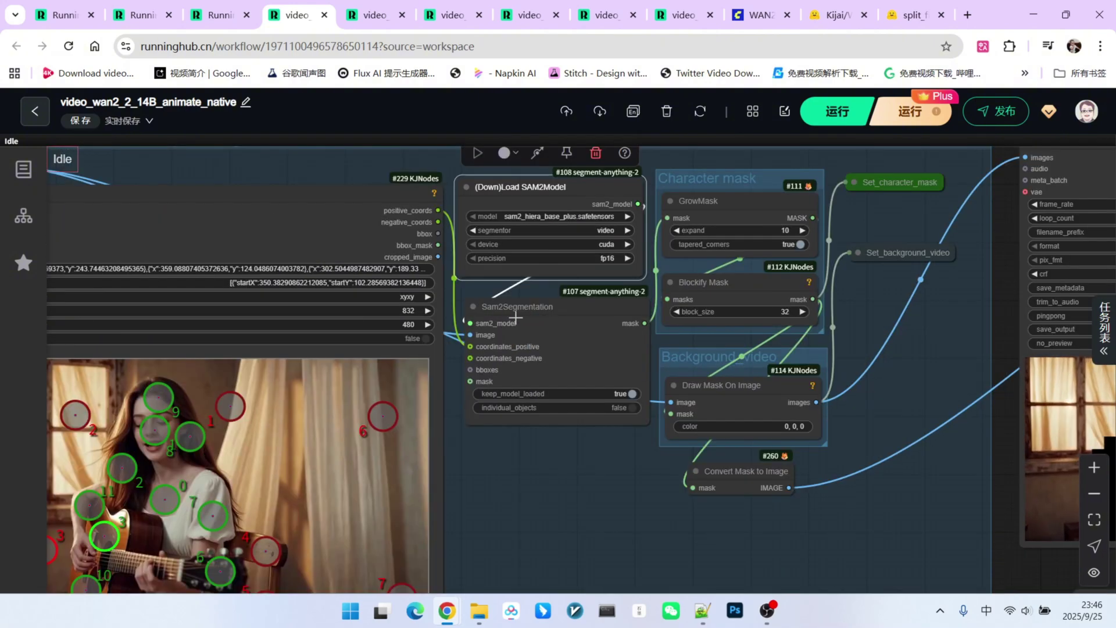
left_click_drag(574, 312, 565, 316)
scroll(921, 331, "up", 1)
left_click_drag(921, 330, 736, 355)
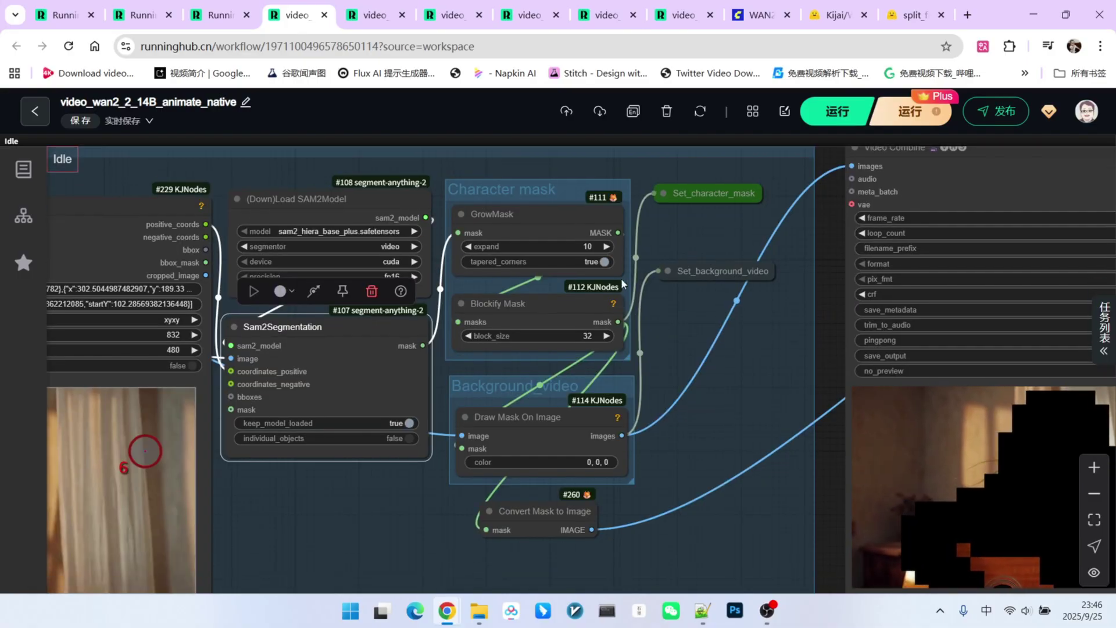
- Inspect the GrowMask and Blockify Mask nodes in the Character mask group
left_click(546, 219)
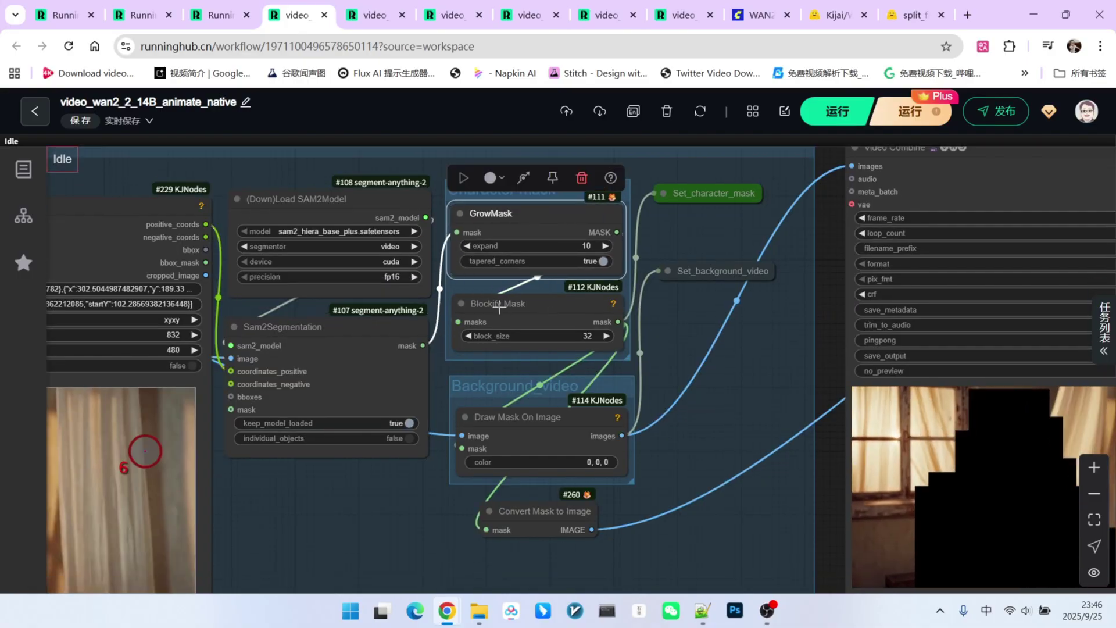
left_click_drag(494, 304, 498, 301)
scroll(643, 406, "down", 3)
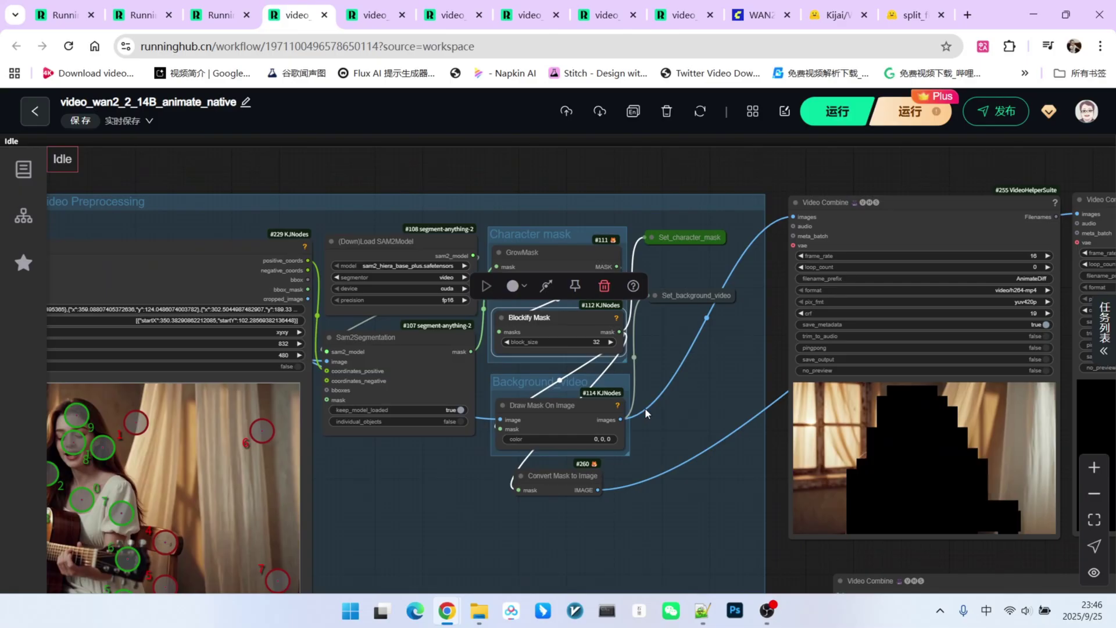
left_click_drag(682, 420, 677, 318)
scroll(668, 357, "down", 2)
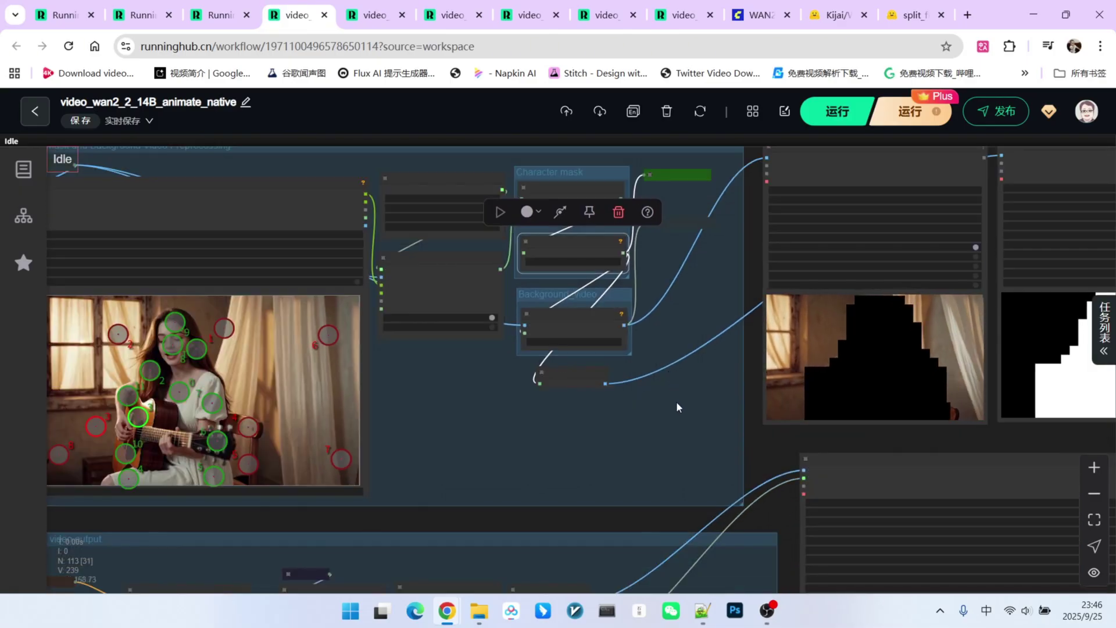
- Examine the Draw Mask On Image node in the Background_video group and the Convert Mask to Image node below it
left_click_drag(1064, 319, 713, 343)
scroll(713, 344, "up", 2)
scroll(771, 384, "left", 6)
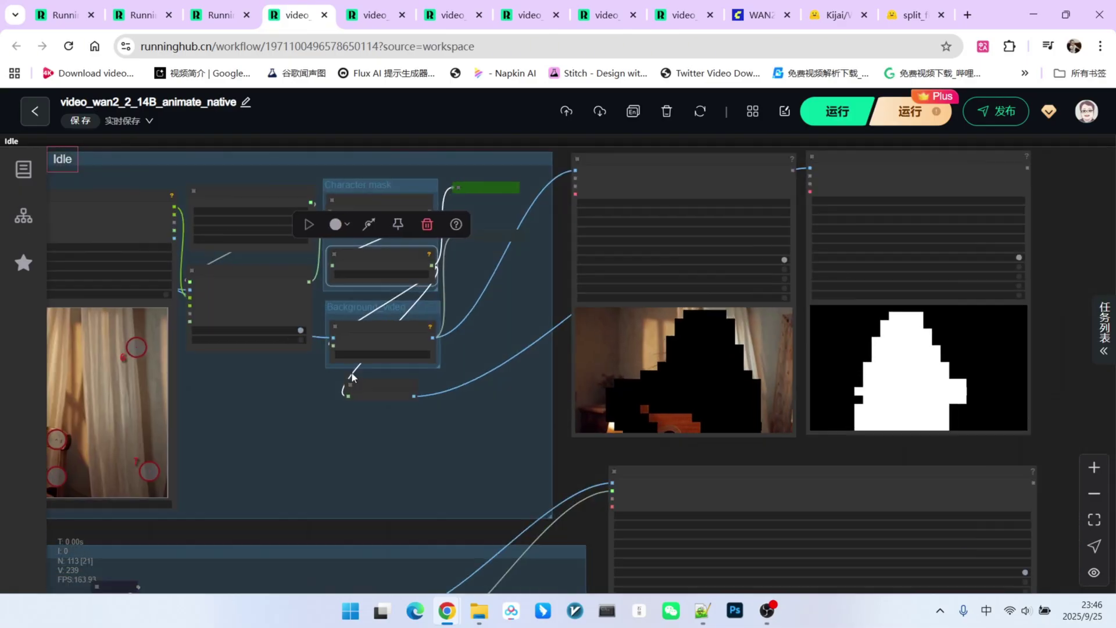
scroll(351, 371, "up", 5)
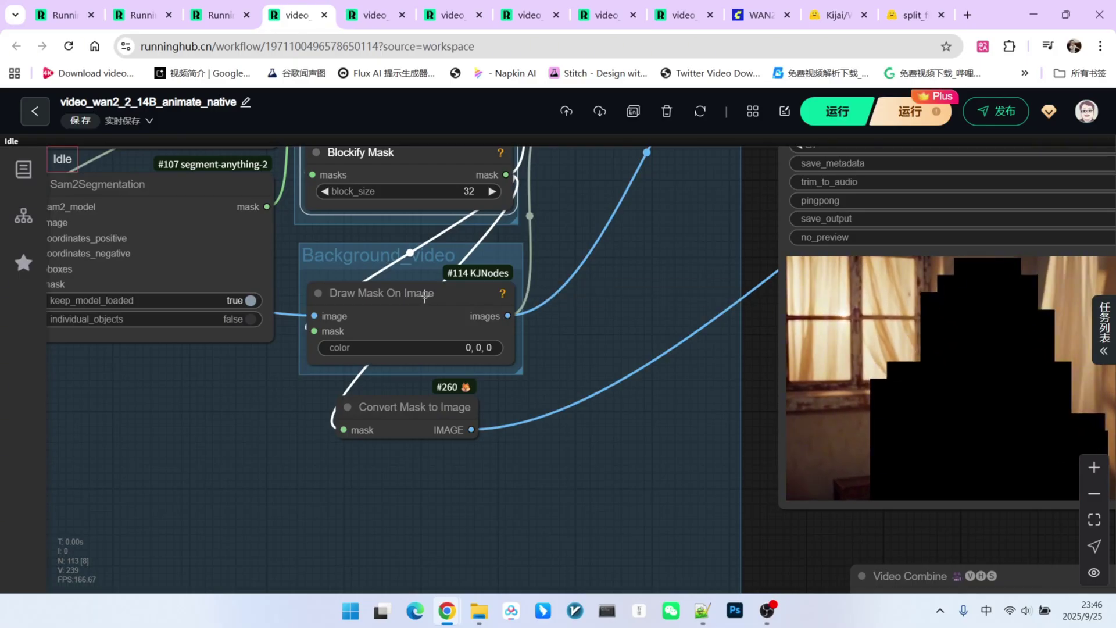
scroll(451, 354, "up", 3)
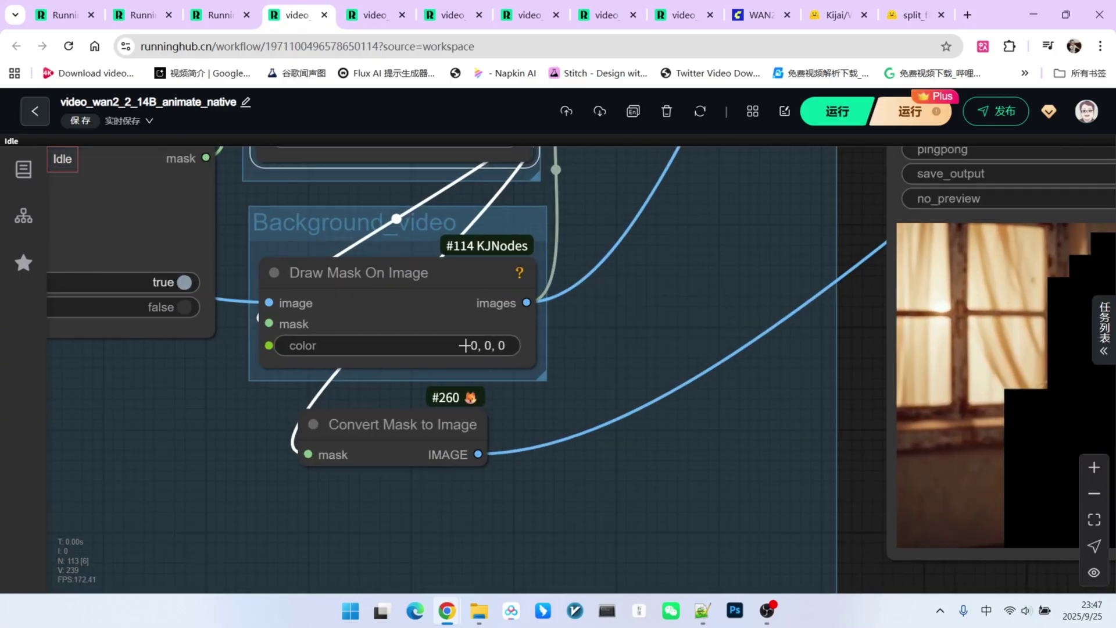
scroll(642, 356, "down", 5)
- Compare the character mask and masked background previews in their two Video Combine nodes
scroll(929, 420, "down", 7)
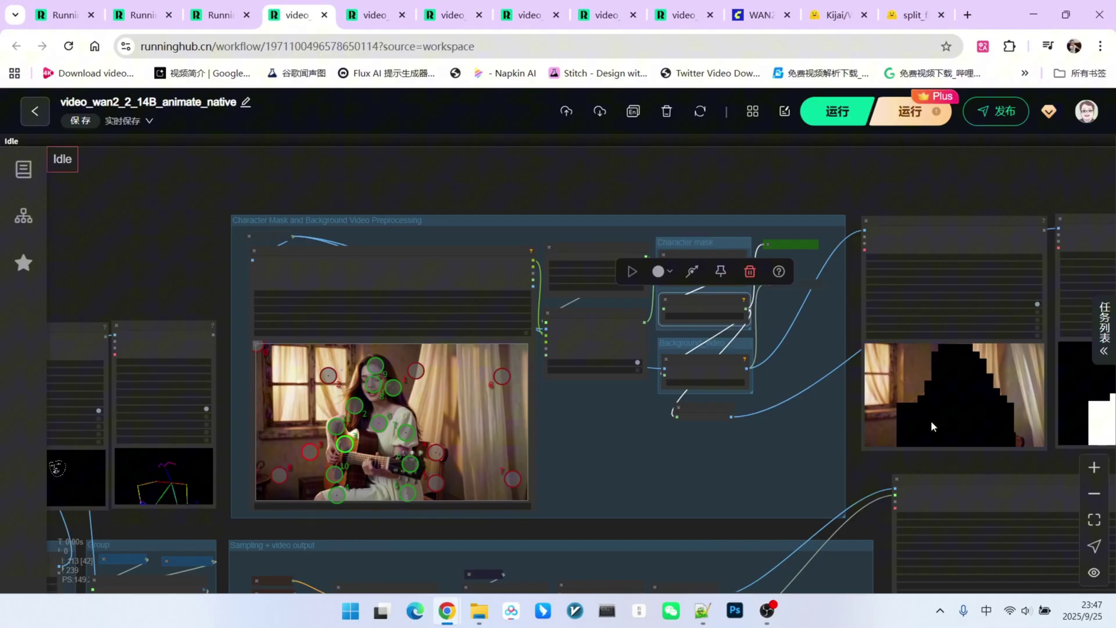
left_click_drag(970, 458, 679, 445)
left_click_drag(834, 214, 858, 217)
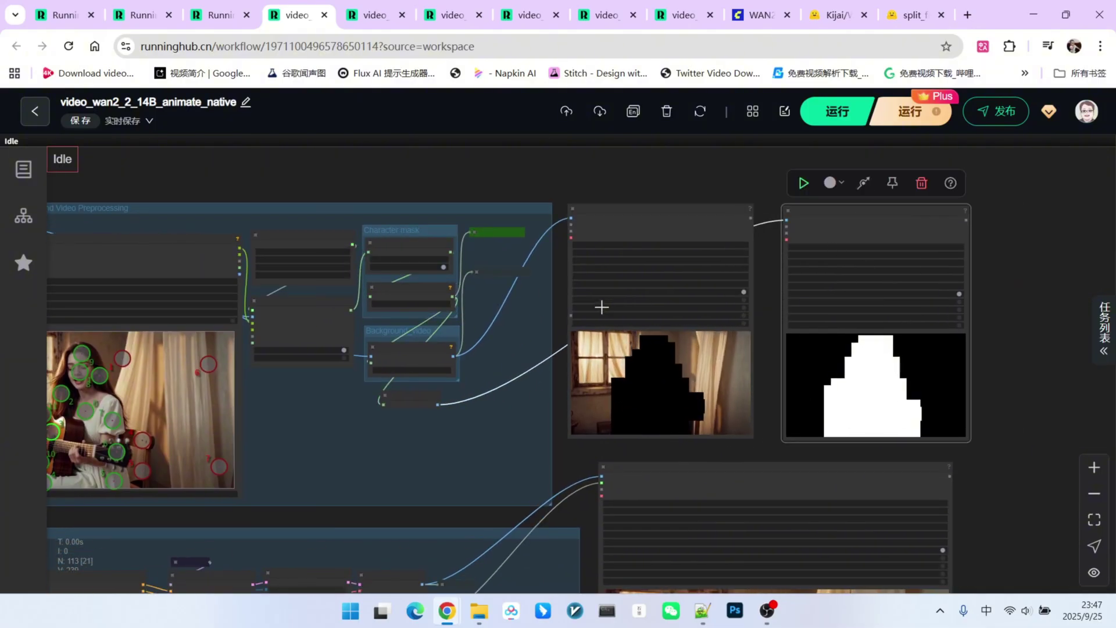
mouse_move(645, 218)
left_mouse_down()
mouse_move(615, 219)
mouse_move(658, 216)
left_mouse_up()
- Examine the inputs, outputs and frame settings of the WanAnimateToVideo node in the Sampling + video output group
scroll(755, 389, "up", 5)
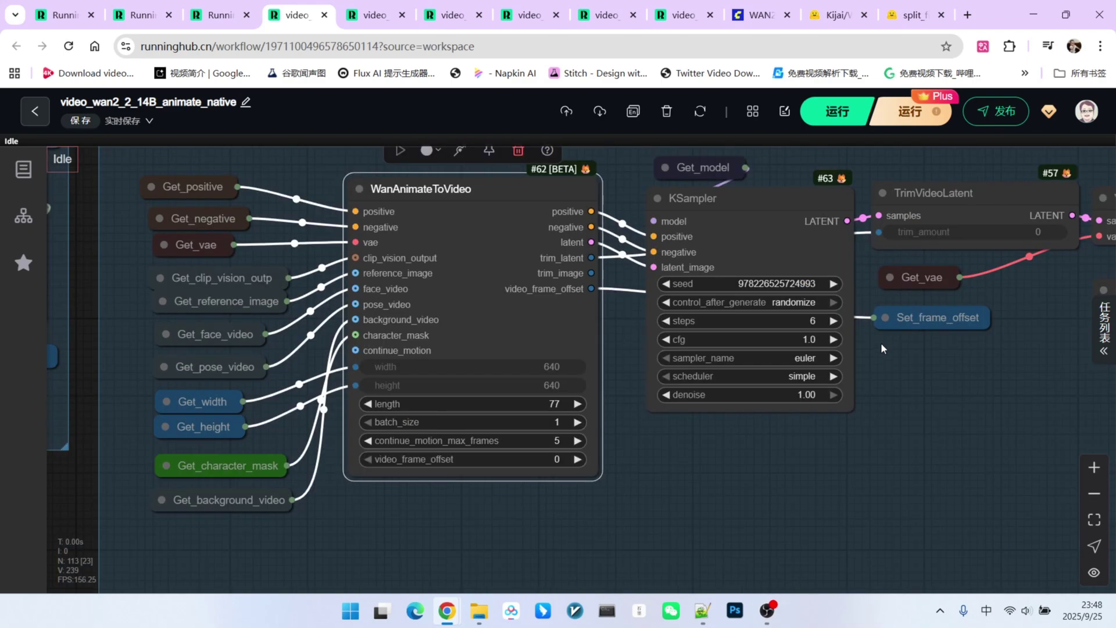
scroll(883, 348, "down", 1)
scroll(570, 301, "up", 4)
scroll(570, 299, "up", 2)
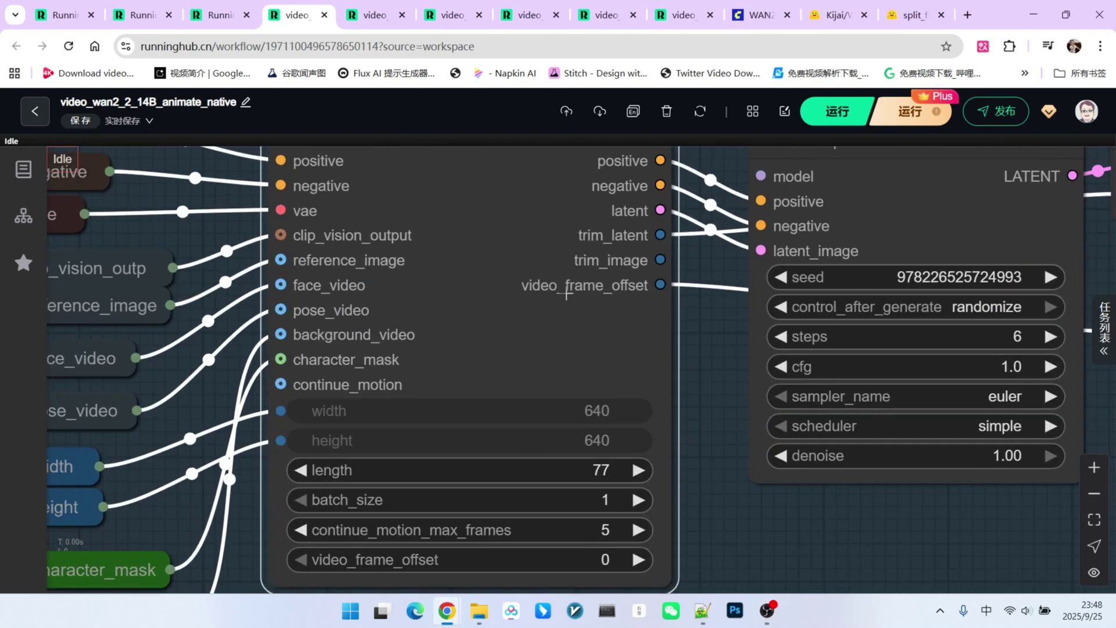
scroll(614, 281, "down", 5)
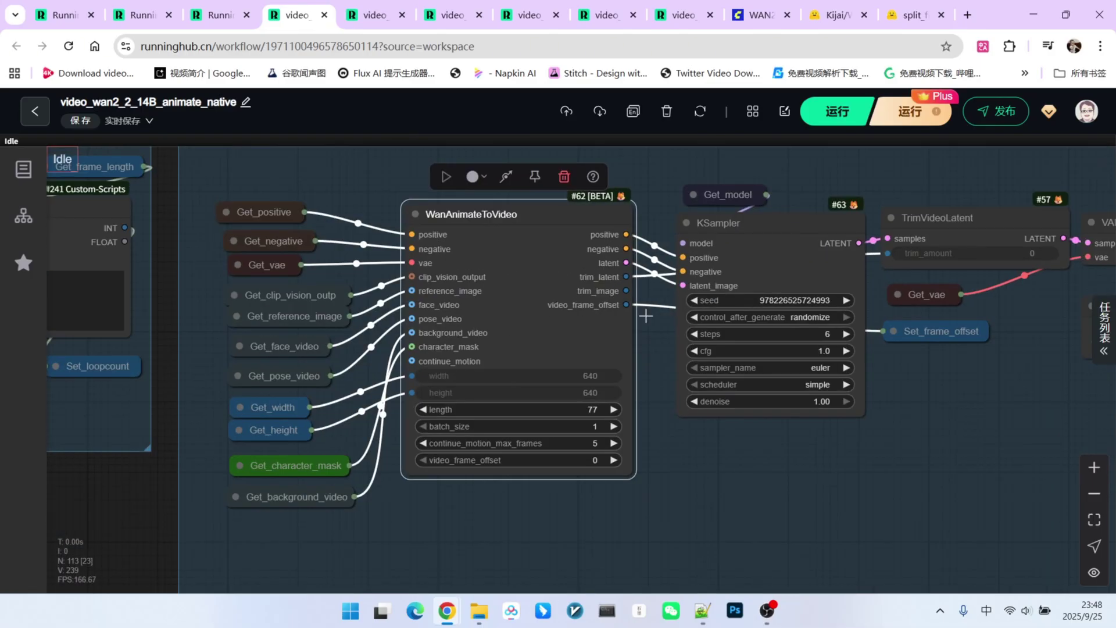
left_click_drag(836, 475, 774, 475)
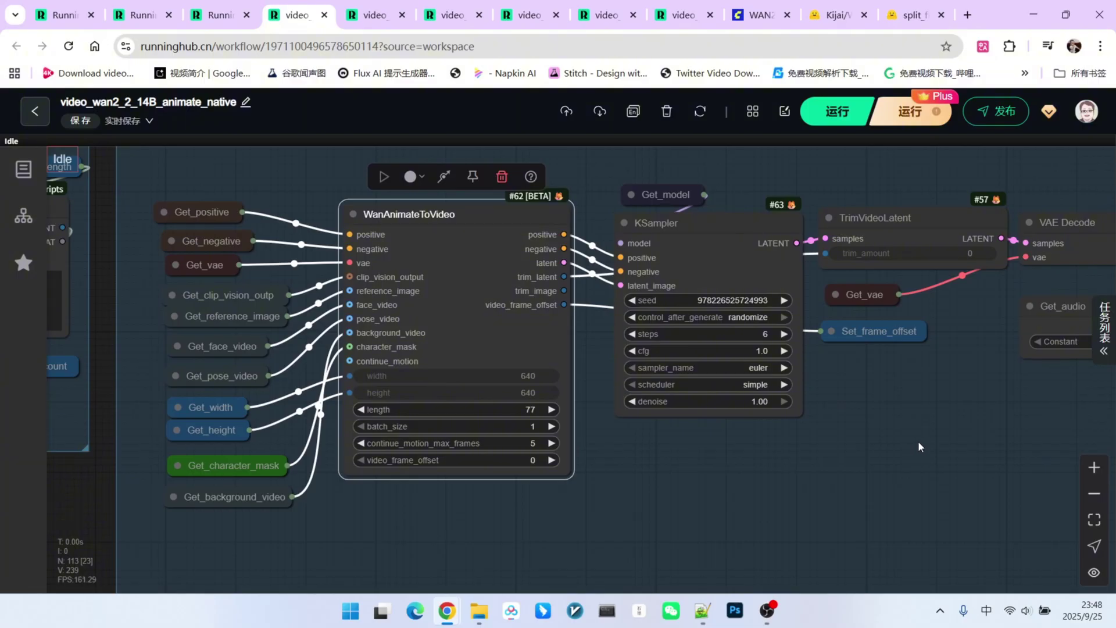
- Inspect the TrimVideoLatent node and trace its trim_amount input back to the trim_latent output of WanAnimateToVideo
left_click_drag(929, 383, 657, 424)
left_click(664, 231)
scroll(657, 424, "up", 3)
mouse_move(567, 185)
left_mouse_down()
mouse_move(588, 184)
mouse_move(564, 183)
left_mouse_up()
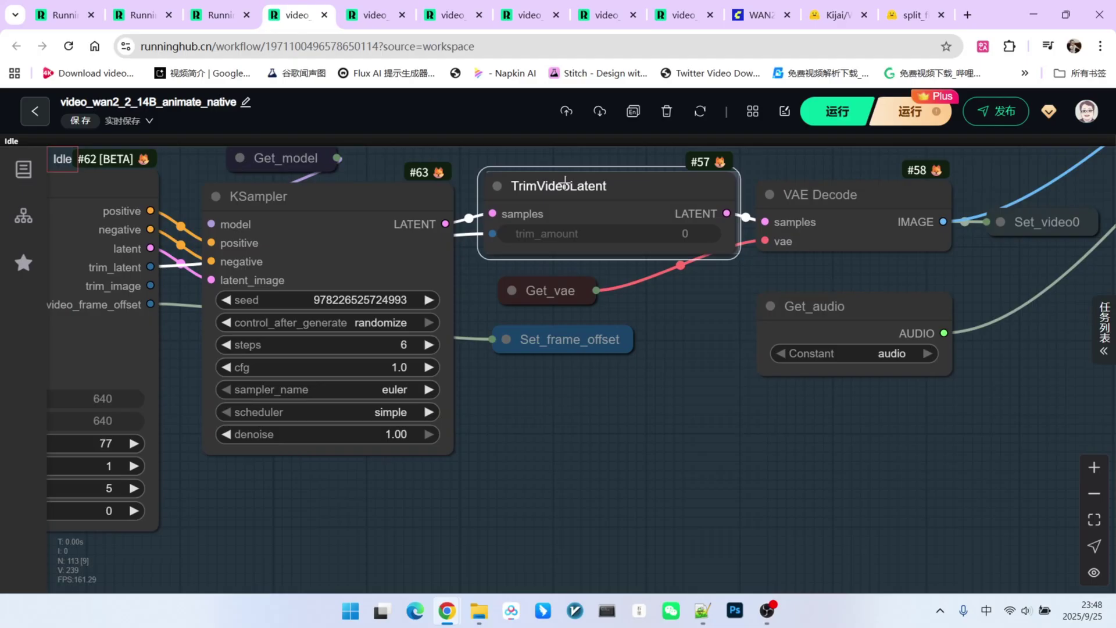
scroll(607, 242, "down", 5)
scroll(397, 268, "up", 10)
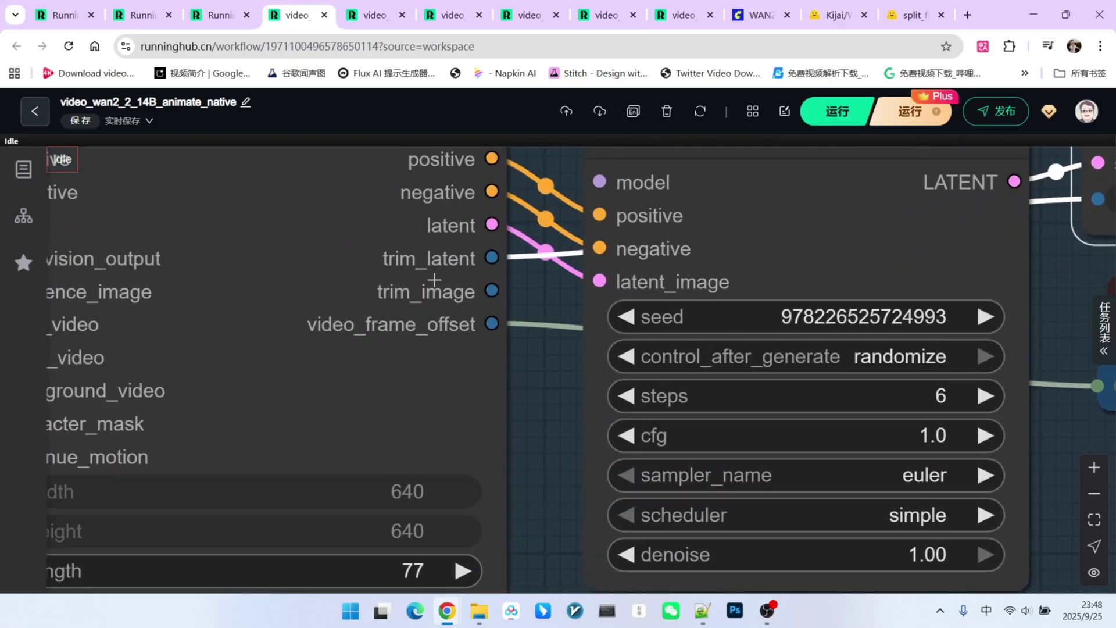
scroll(434, 280, "down", 7)
left_click_drag(921, 384, 658, 372)
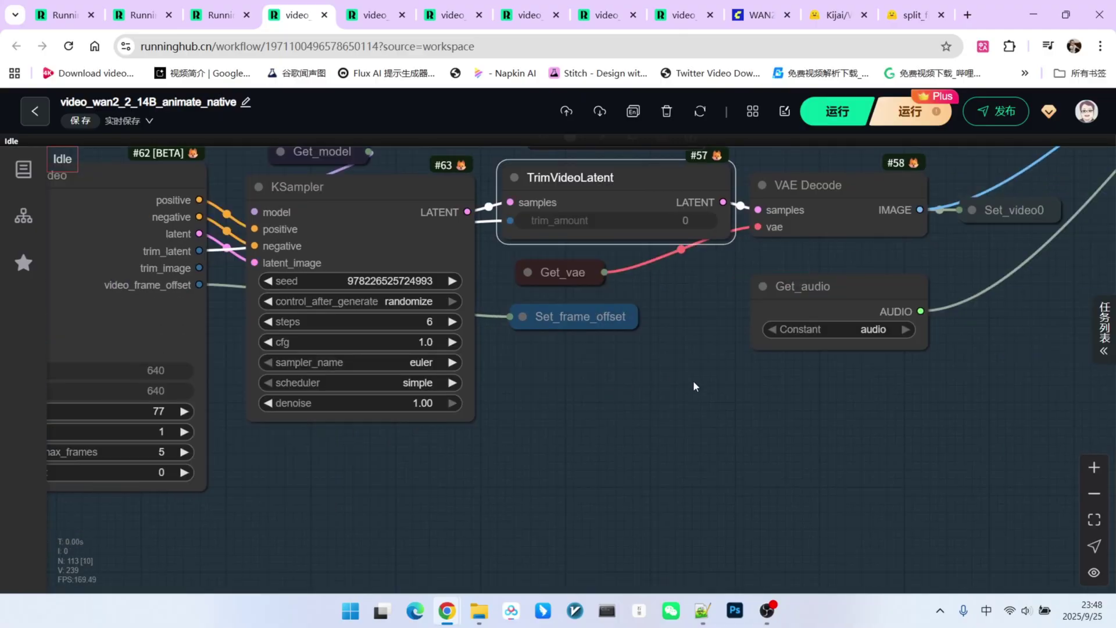
scroll(680, 299, "up", 1)
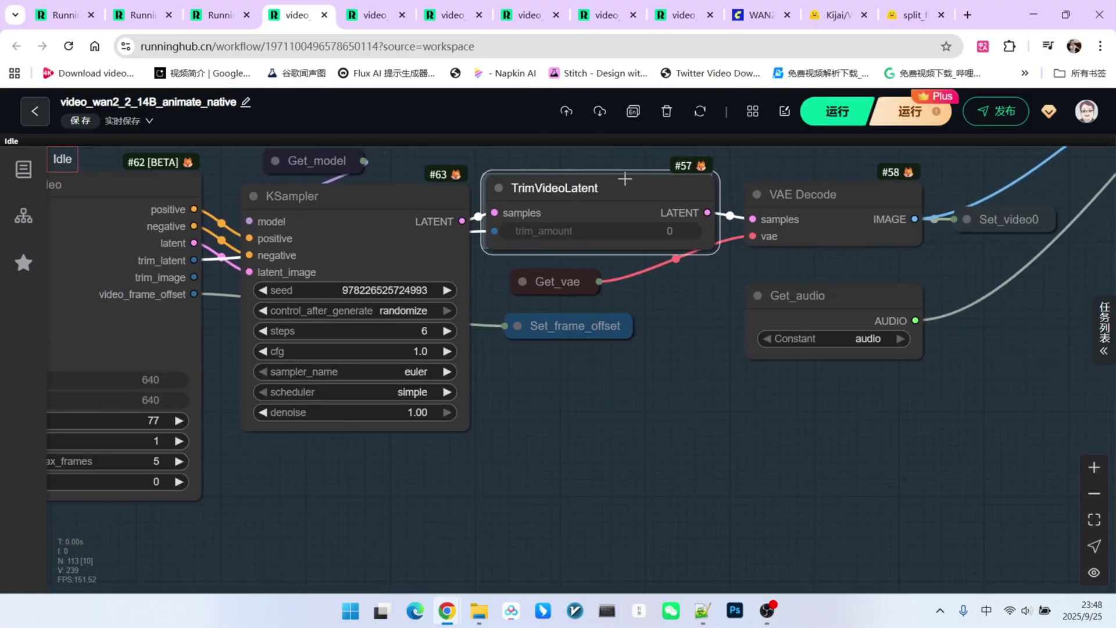
- Review the source video, the Step 3 reference image and the Step 4 groups that feed the sampling stage
scroll(639, 332, "down", 14)
left_click_drag(311, 463, 677, 468)
scroll(346, 434, "up", 7)
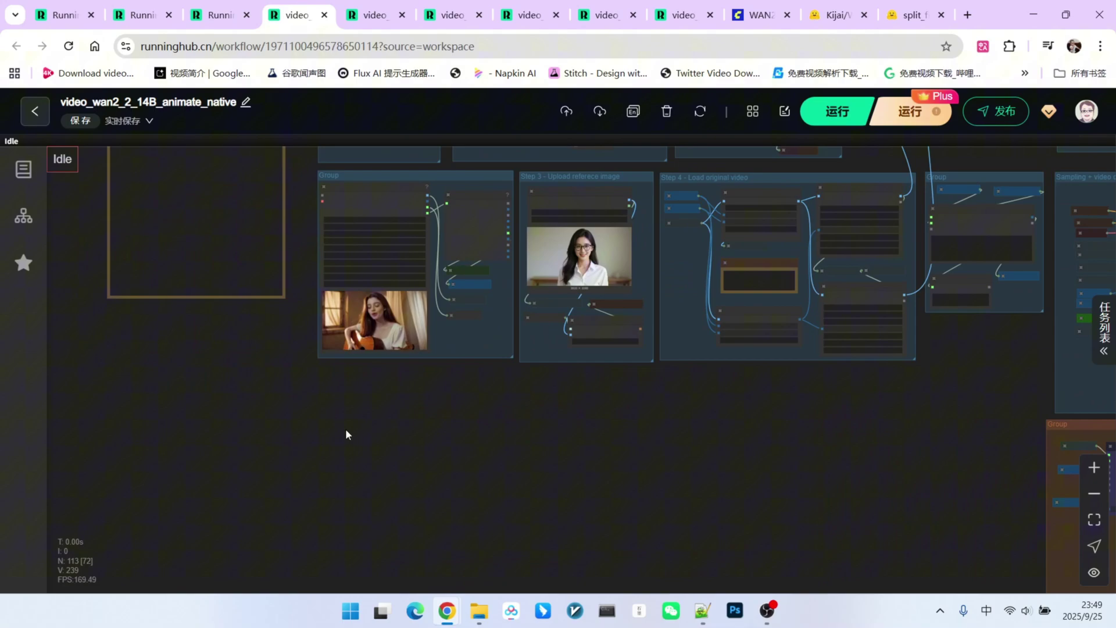
scroll(431, 421, "up", 8)
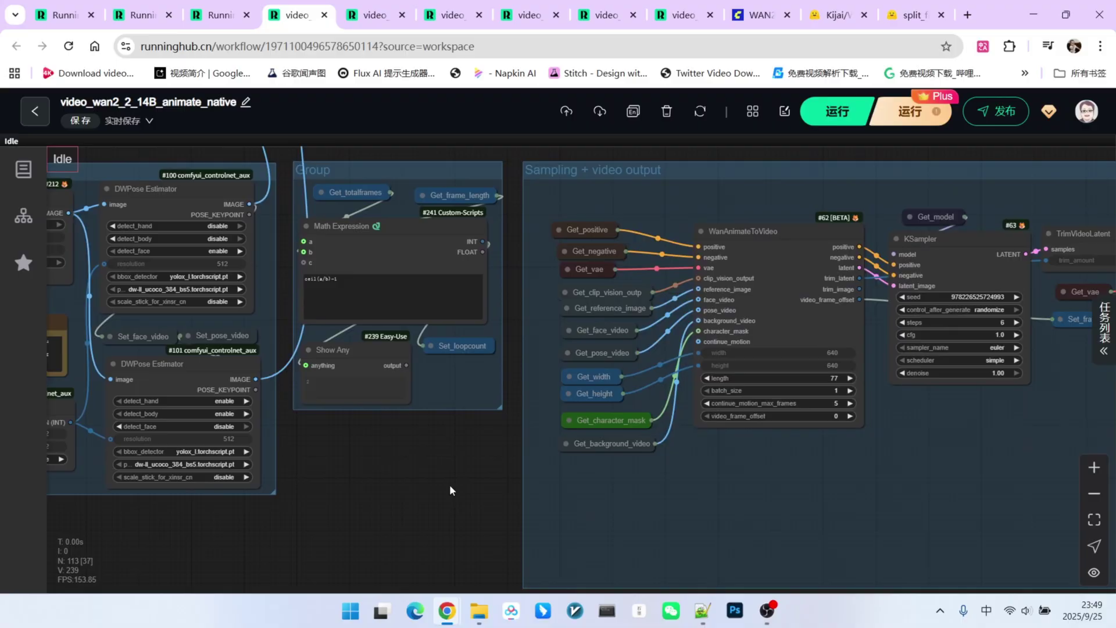
- View the generated guitar video in the Video Combine node fed by VAE Decode and Get_audio
left_click_drag(746, 480, 706, 482)
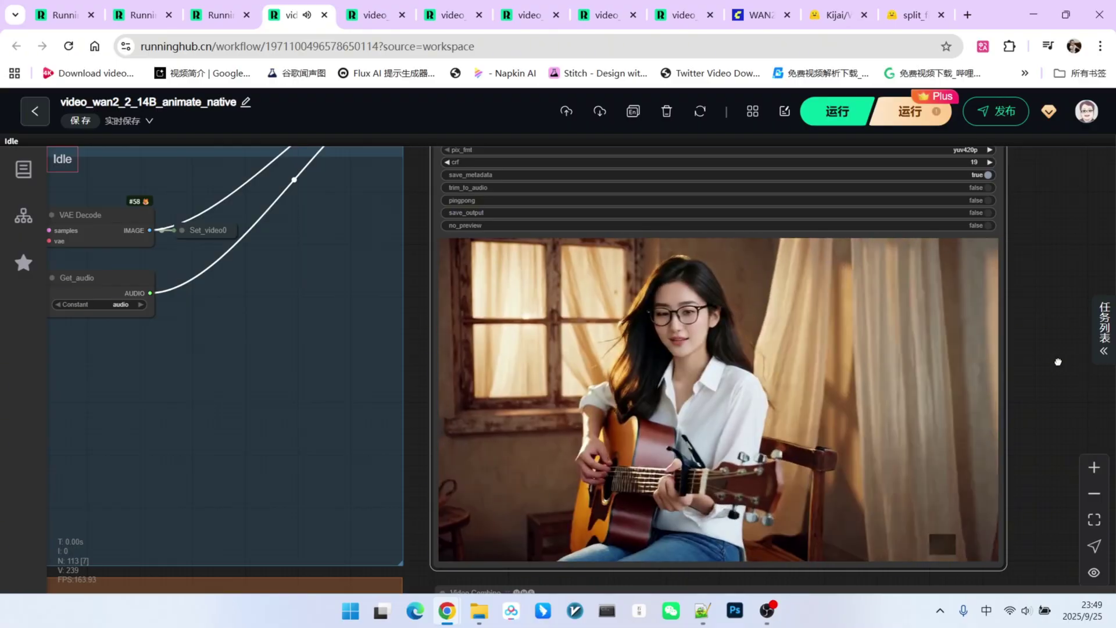
scroll(1066, 364, "down", 2)
scroll(1065, 358, "up", 1)
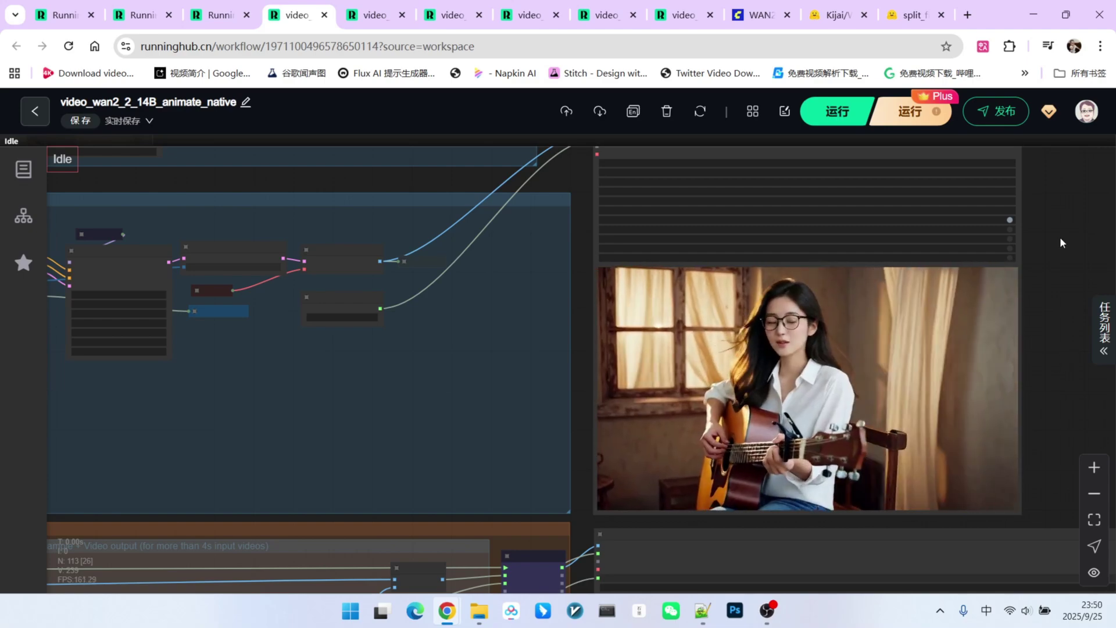
- Review the whole Sampling + video output group alongside its generated video
scroll(471, 353, "down", 4)
left_click_drag(388, 377, 667, 352)
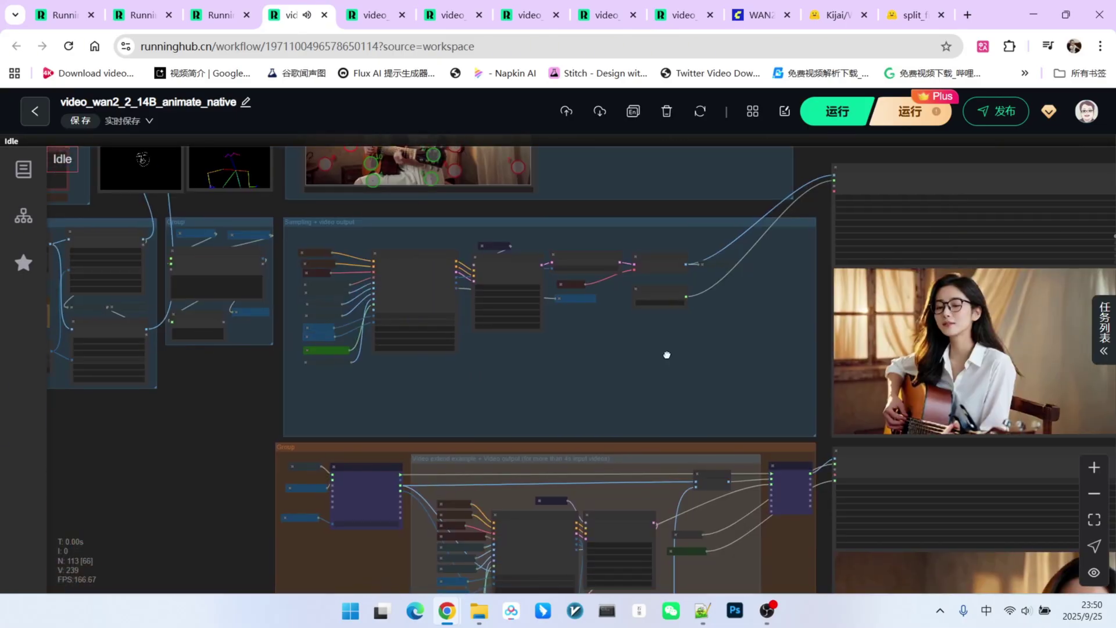
scroll(427, 345, "up", 5)
scroll(380, 347, "up", 2)
scroll(666, 374, "down", 5)
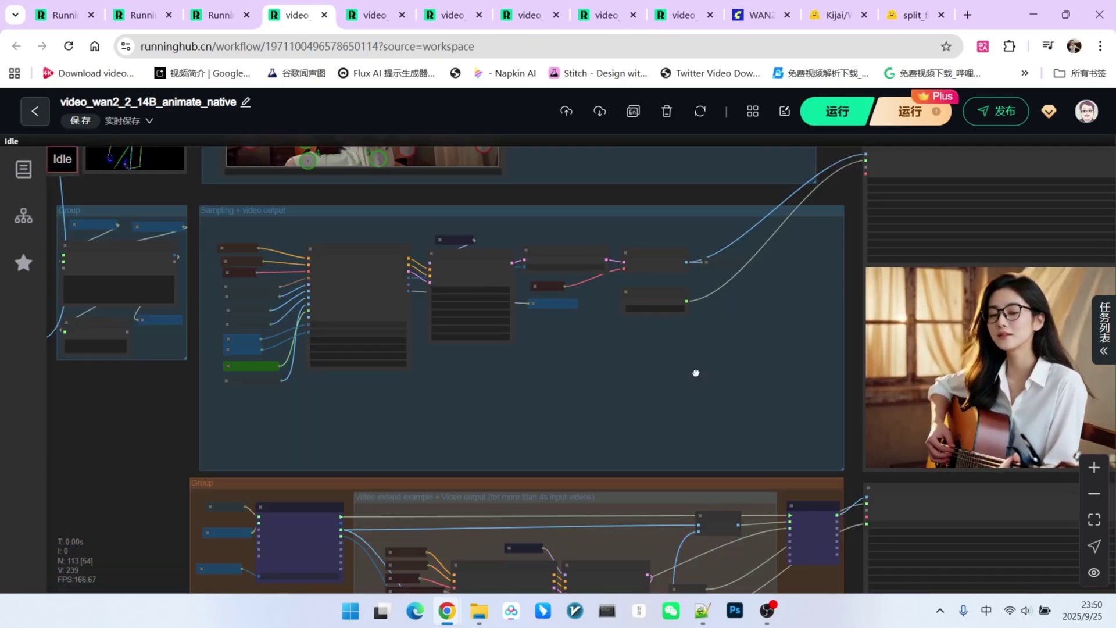
scroll(580, 381, "down", 1)
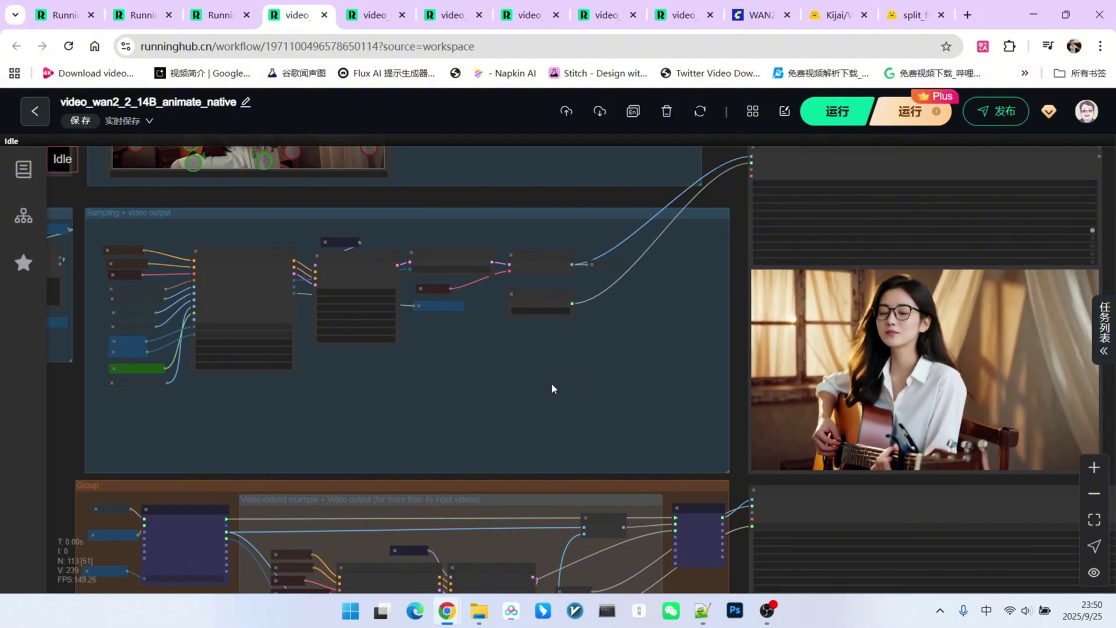
- View the video extend example group and its loop nodes below the Sampling + video output group
left_click_drag(548, 389, 605, 56)
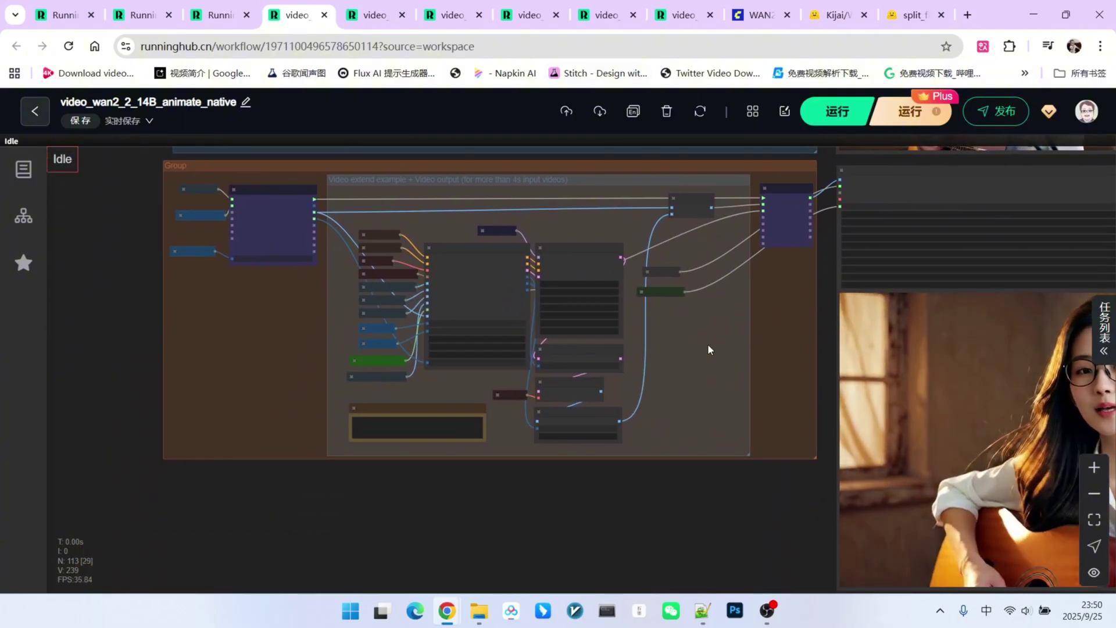
scroll(604, 407, "up", 2)
left_click_drag(540, 514, 591, 552)
scroll(599, 537, "down", 2)
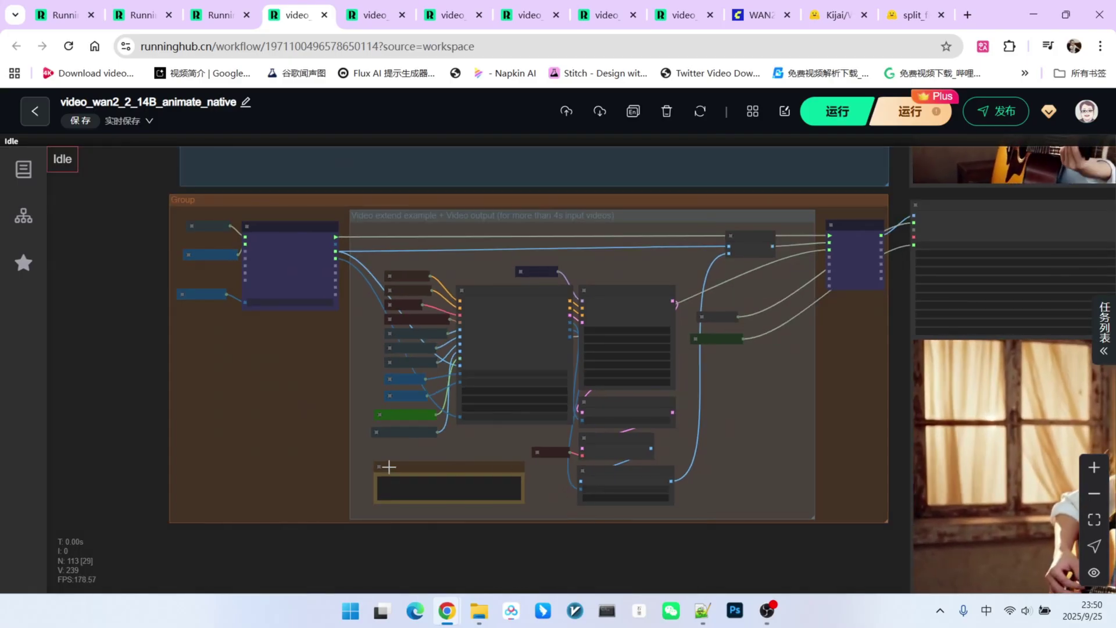
- Inspect the Math Expression node and the Get_totalframes and Get_frame_length nodes that feed it
left_click_drag(148, 300, 593, 492)
left_click_drag(583, 259, 518, 466)
scroll(518, 466, "up", 6)
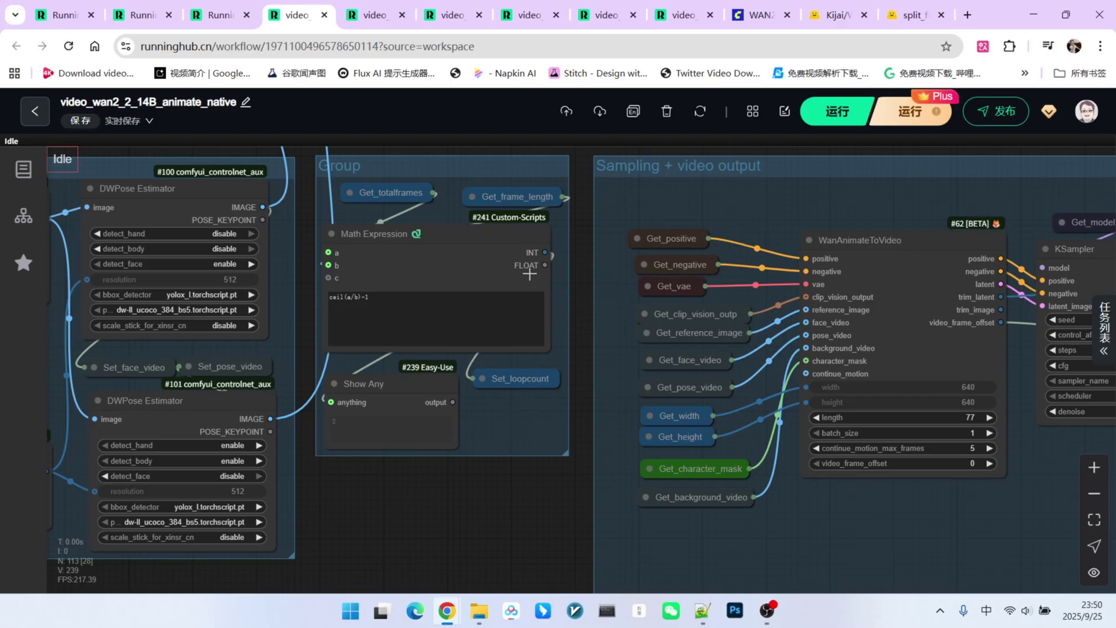
scroll(514, 300, "up", 2)
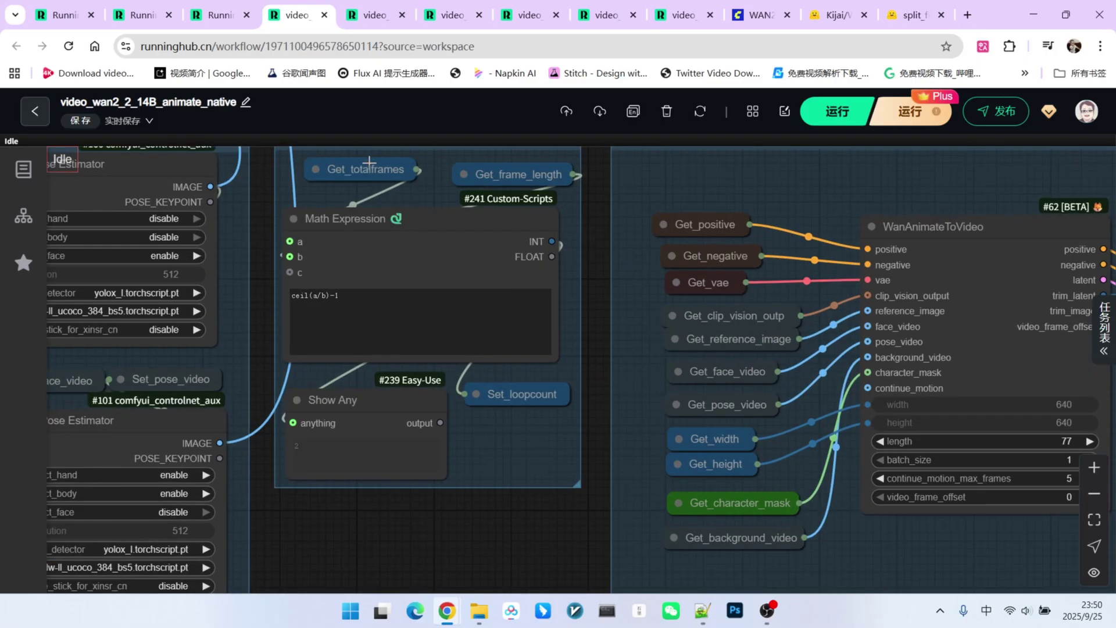
left_click_drag(457, 210, 514, 194)
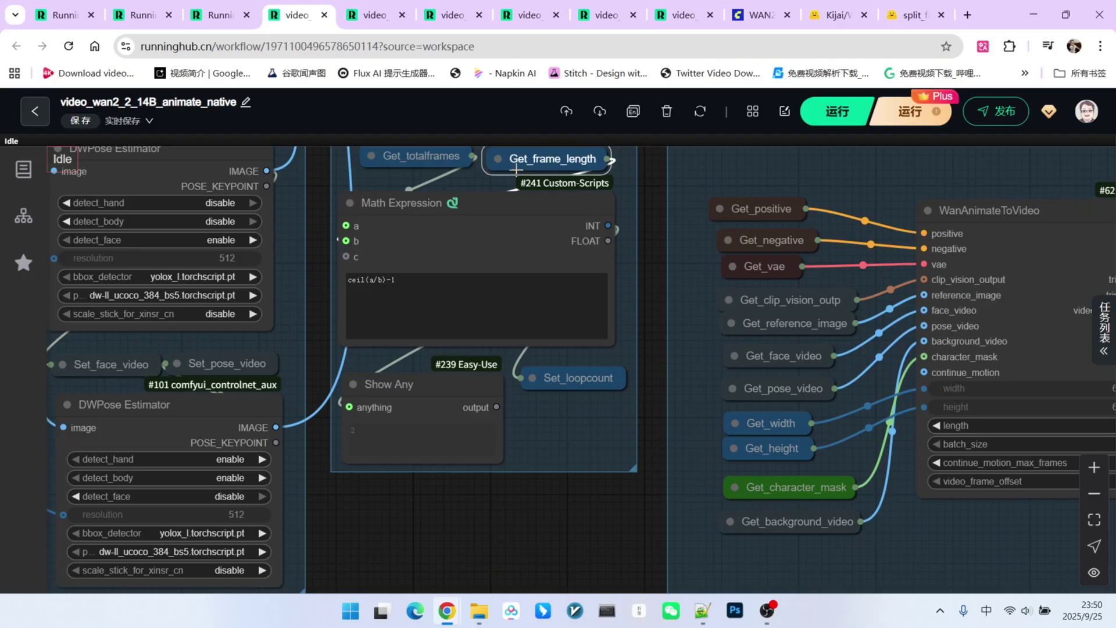
scroll(406, 314, "up", 4)
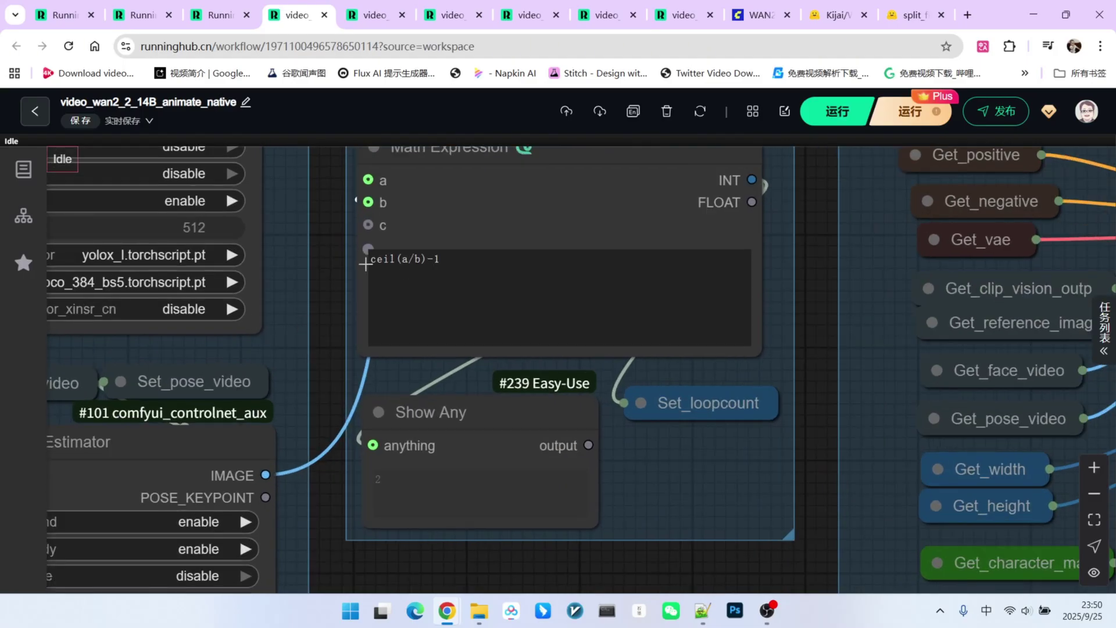
- Check the Math Expression formula against its Show Any output and the Set_loopcount node
scroll(412, 263, "down", 6)
scroll(568, 447, "up", 1)
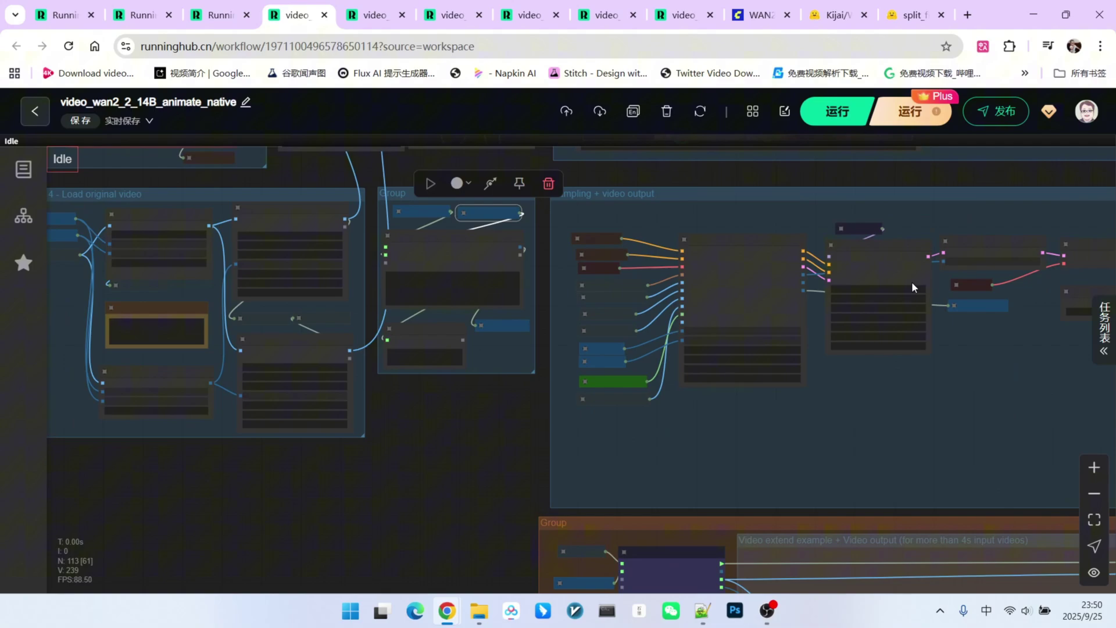
scroll(407, 296, "up", 8)
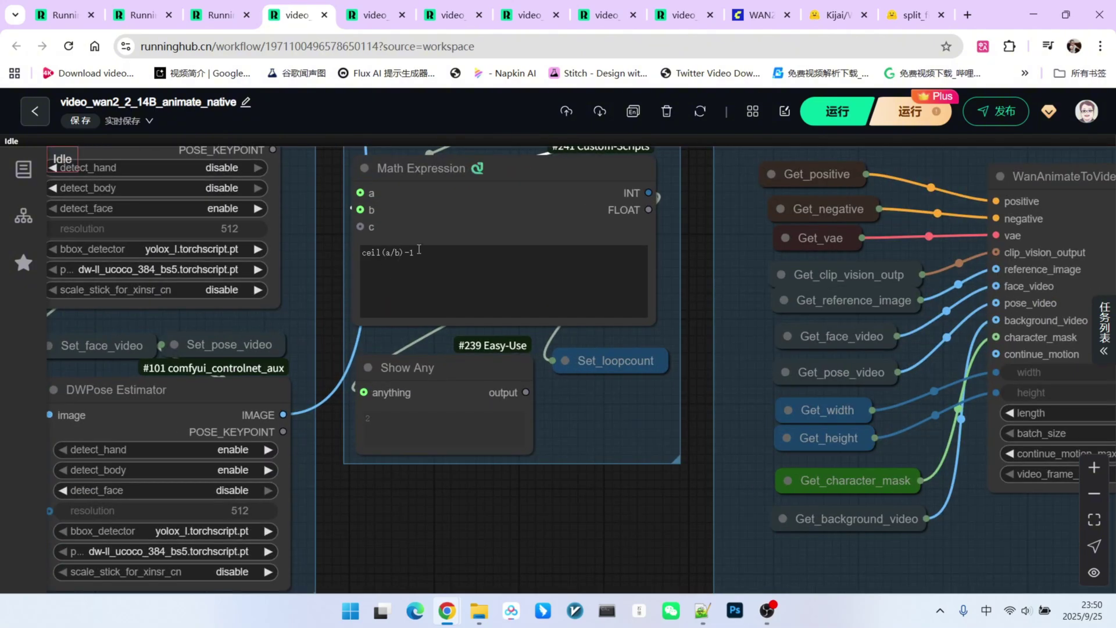
scroll(496, 494, "up", 3)
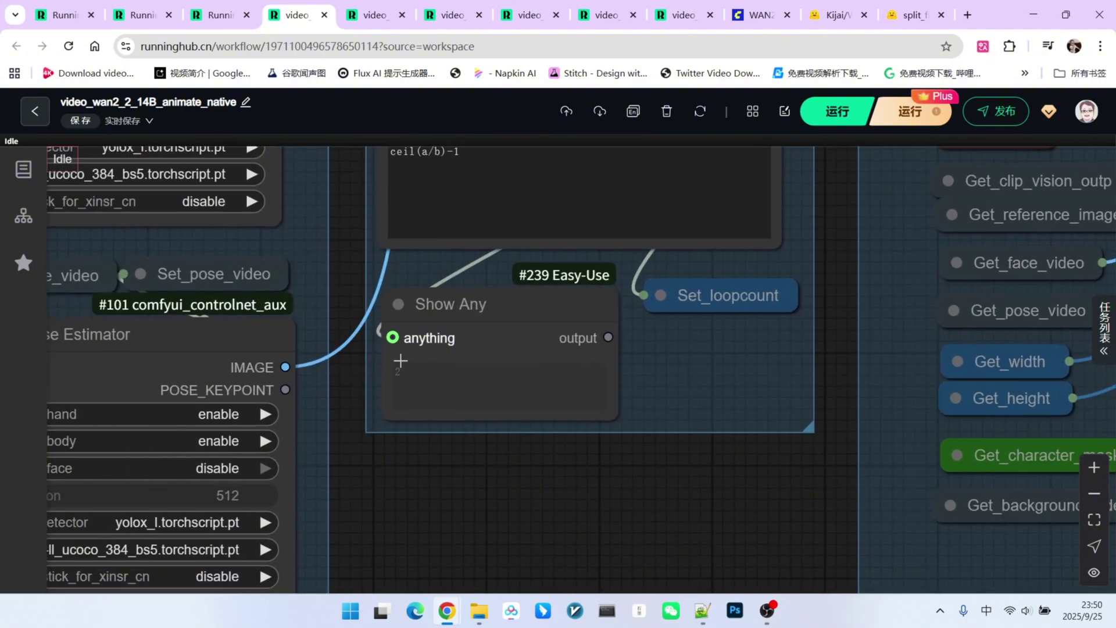
- Look over the video extend group and select the Get_loopcount node feeding the total input of For Loop Start
scroll(454, 358, "down", 10)
left_click_drag(581, 430, 258, 85)
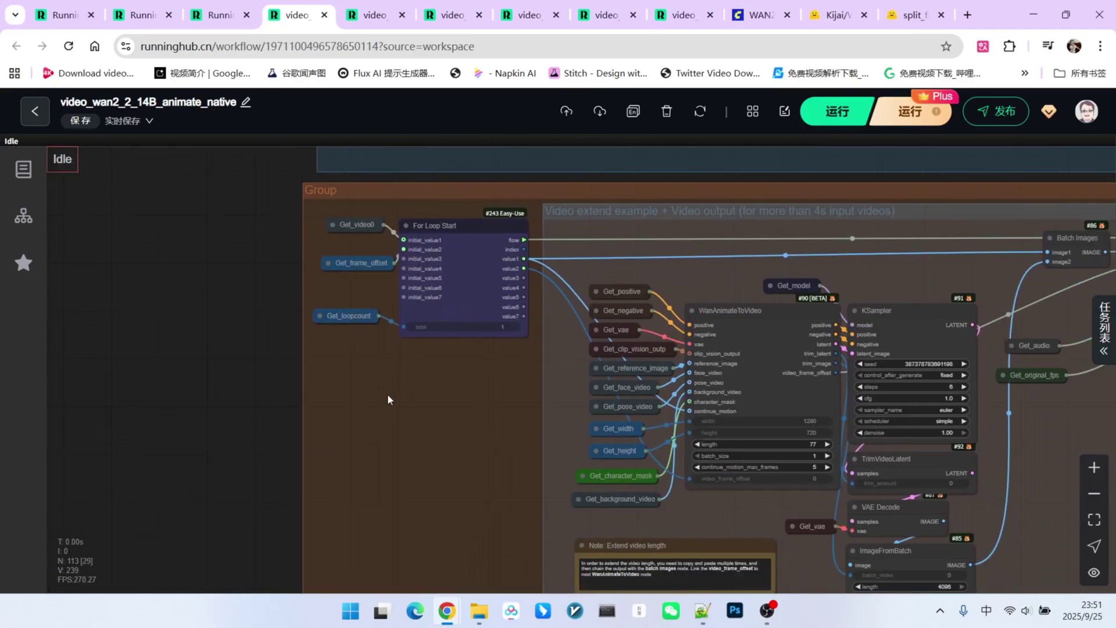
scroll(387, 393, "down", 2)
left_click_drag(387, 393, 316, 346)
scroll(710, 523, "up", 4)
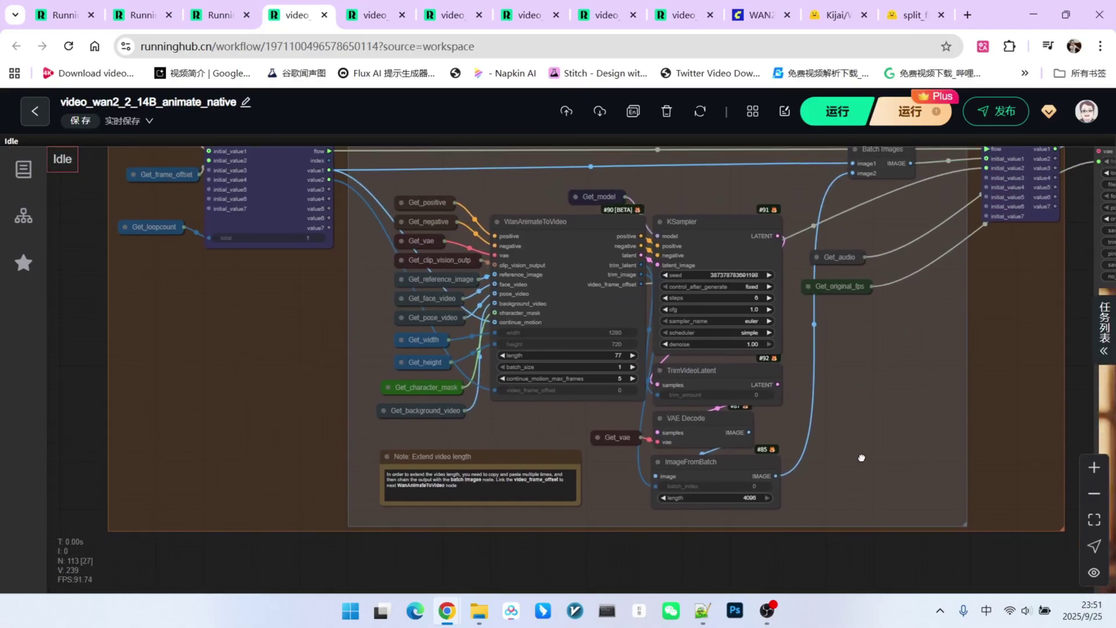
left_click_drag(1005, 331, 1001, 362)
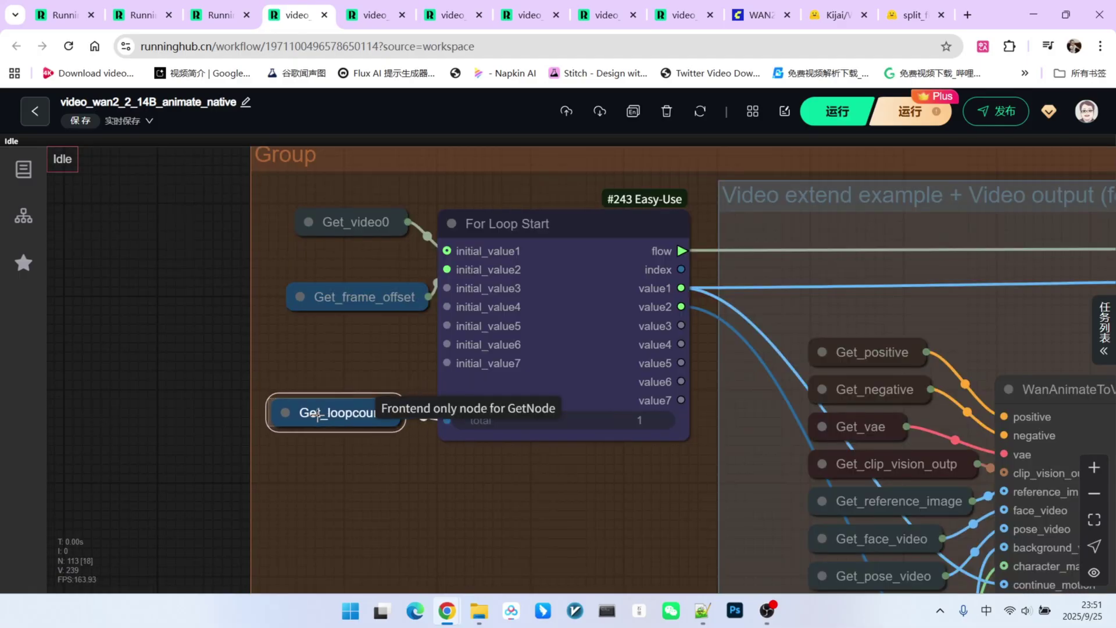
left_click(314, 414)
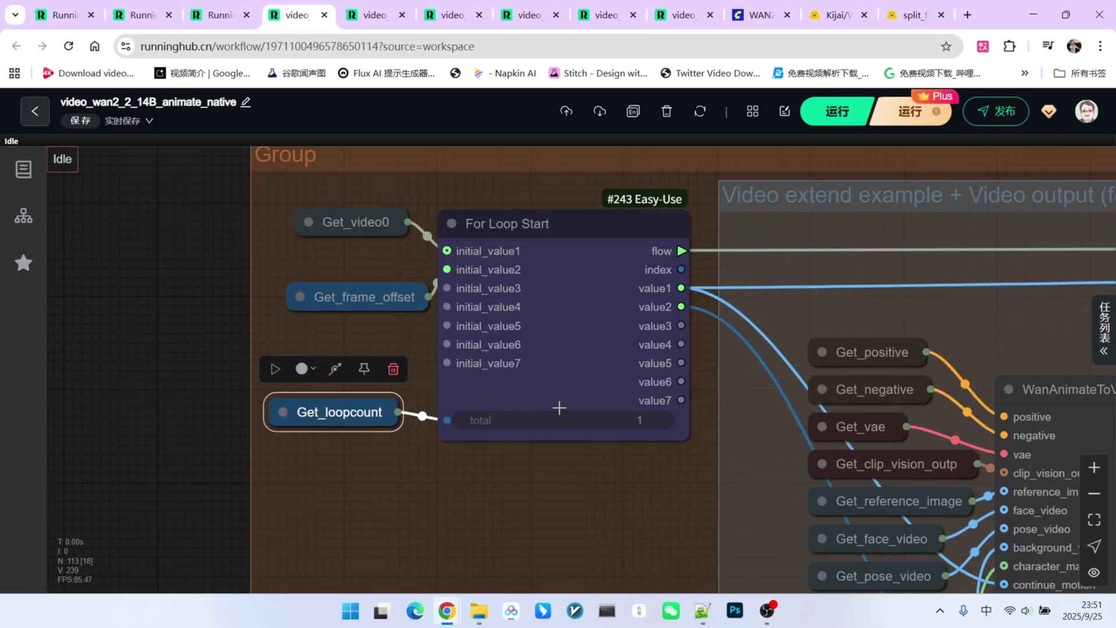
- Inspect the Get_video0 and Get_frame_offset nodes that supply the initial values of For Loop Start
scroll(559, 408, "down", 1)
left_click_drag(372, 231, 360, 228)
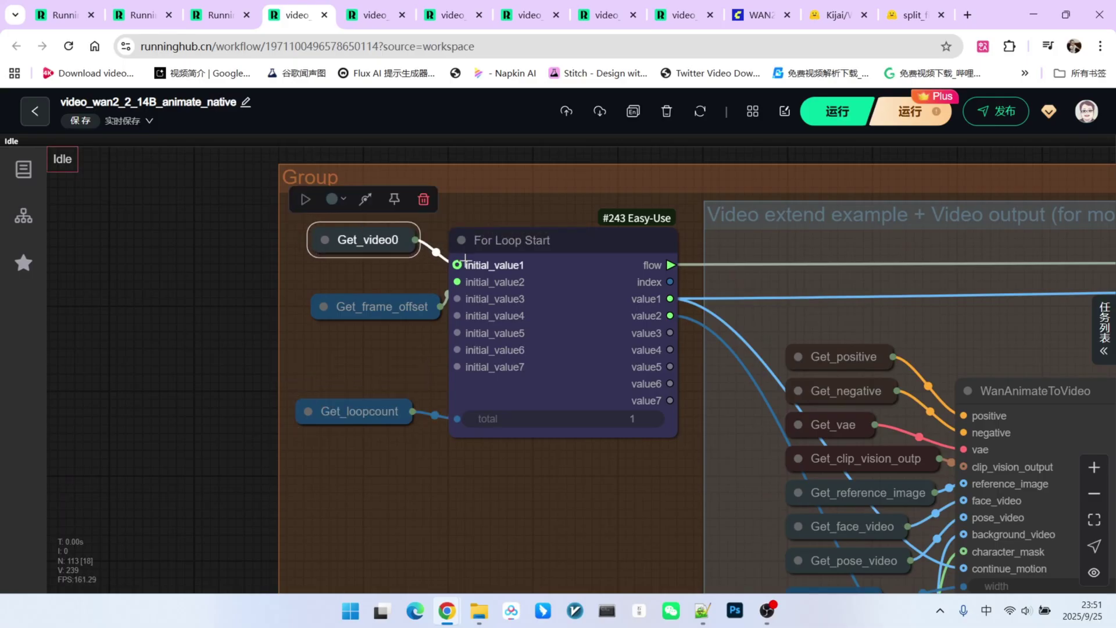
left_click_drag(397, 299, 381, 298)
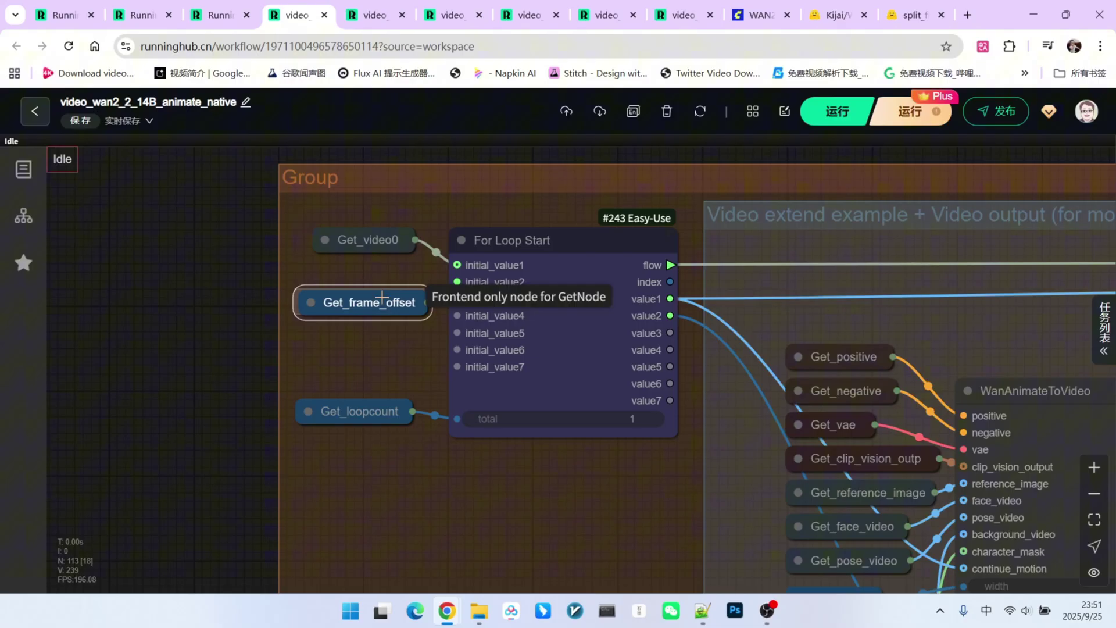
- Compare the sampling group above with the Get nodes that feed For Loop Start
scroll(202, 329, "down", 9)
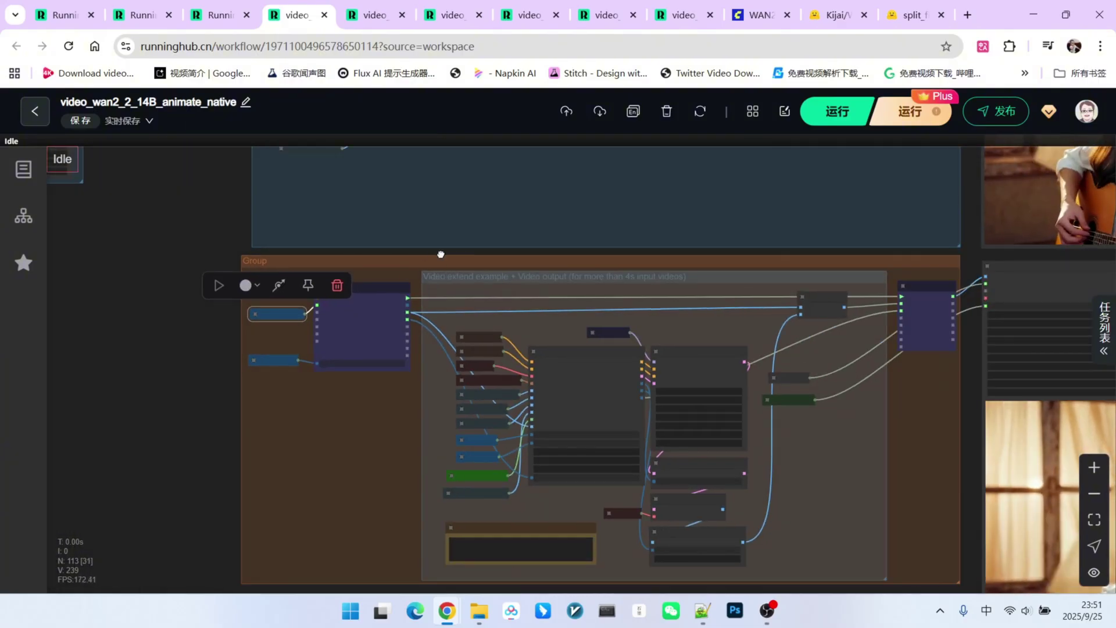
left_click_drag(440, 254, 353, 434)
scroll(509, 276, "up", 5)
scroll(509, 277, "down", 3)
left_click_drag(182, 569, 470, 351)
scroll(446, 315, "up", 7)
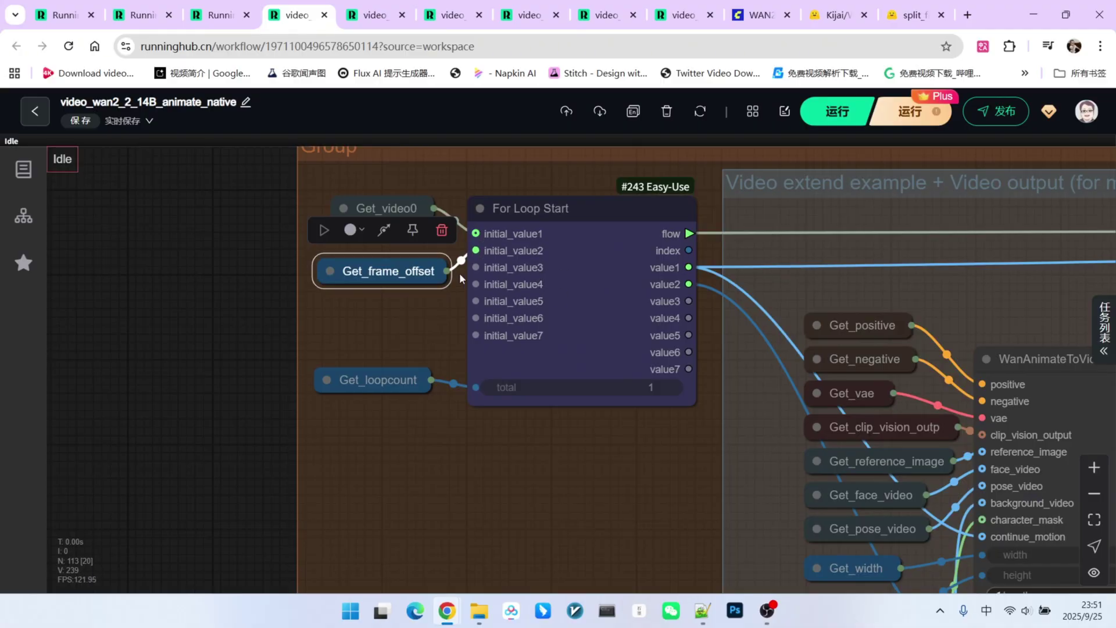
- Trace the value1 and value2 outputs of For Loop Start into the WanAnimateToVideo node of the extend group
scroll(390, 256, "down", 4)
left_click_drag(523, 446, 409, 406)
scroll(478, 221, "up", 5)
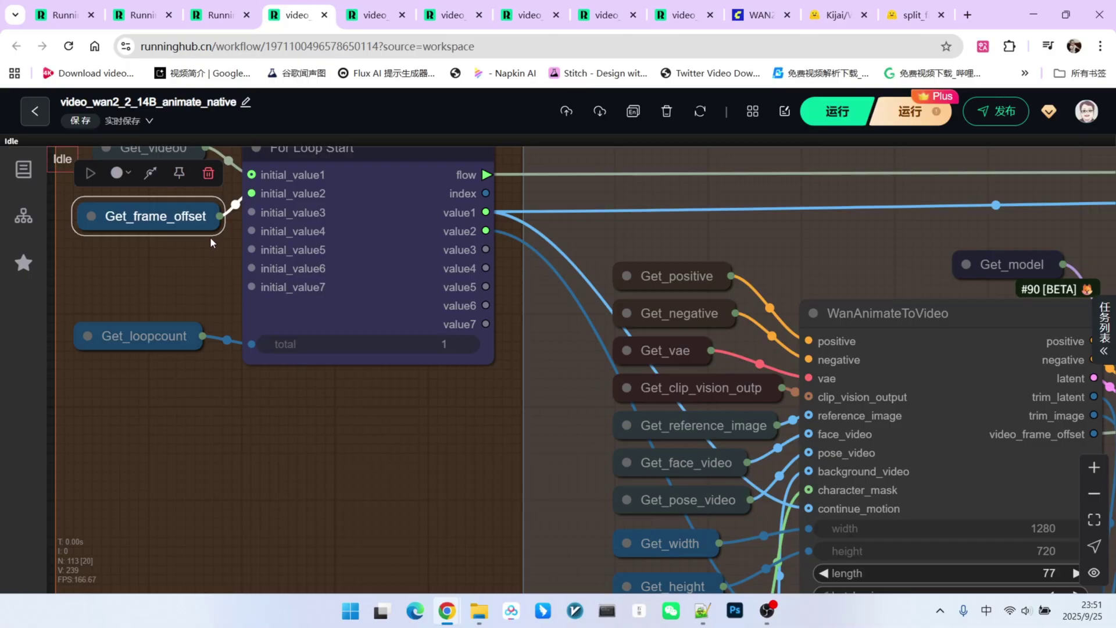
scroll(186, 234, "down", 4)
left_click_drag(580, 409, 359, 336)
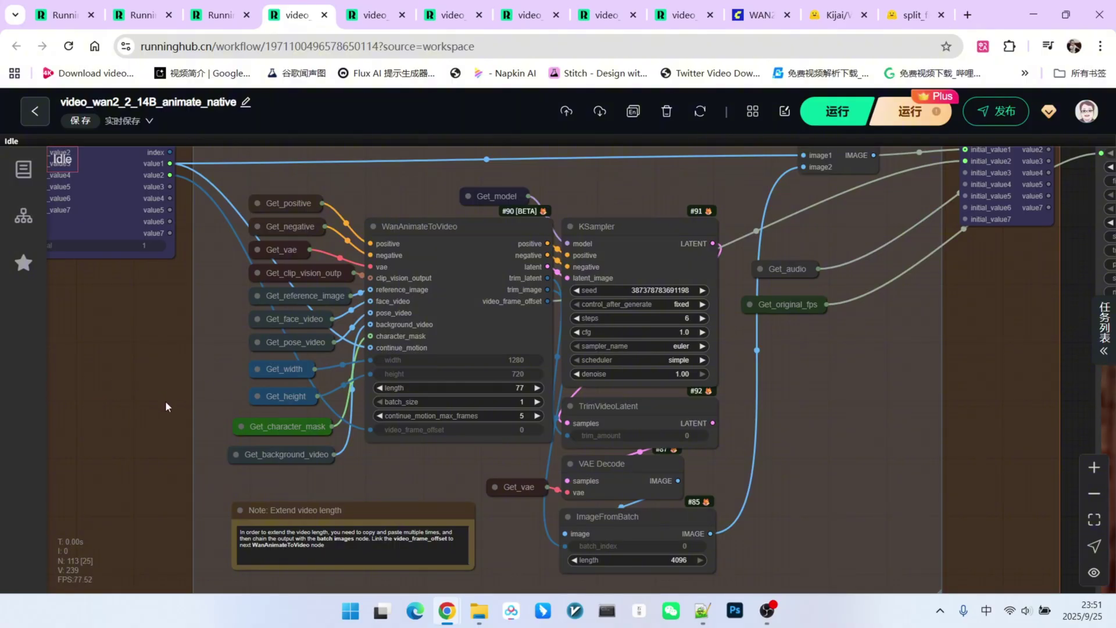
- Examine the inputs and length settings of the extend group's WanAnimateToVideo node and the Extend video length note
scroll(94, 403, "down", 3)
scroll(97, 402, "up", 5)
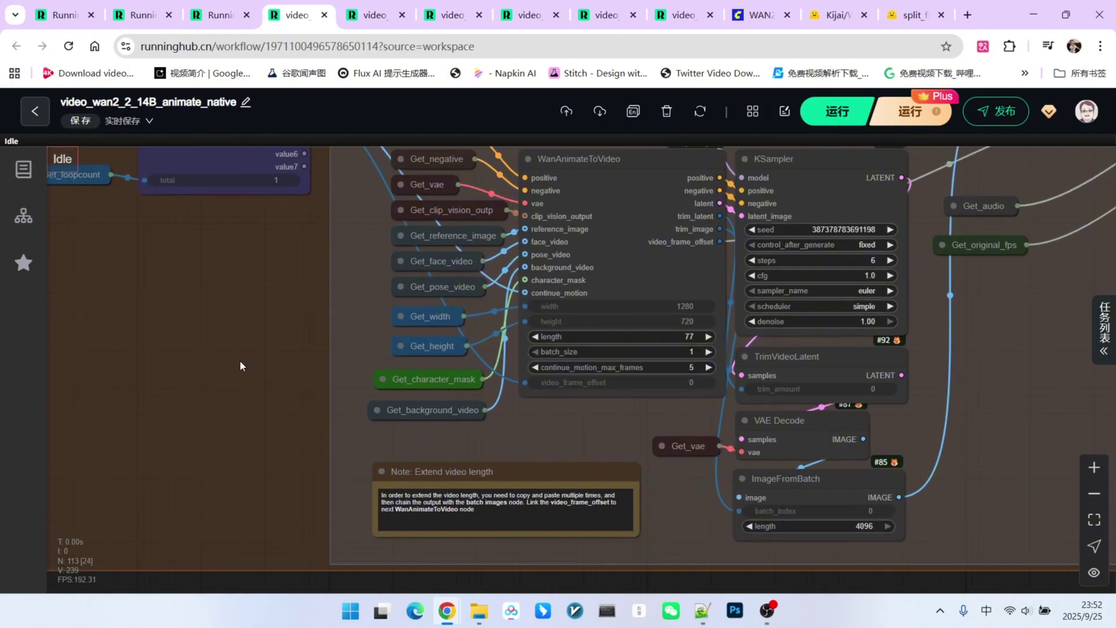
scroll(240, 365, "up", 3)
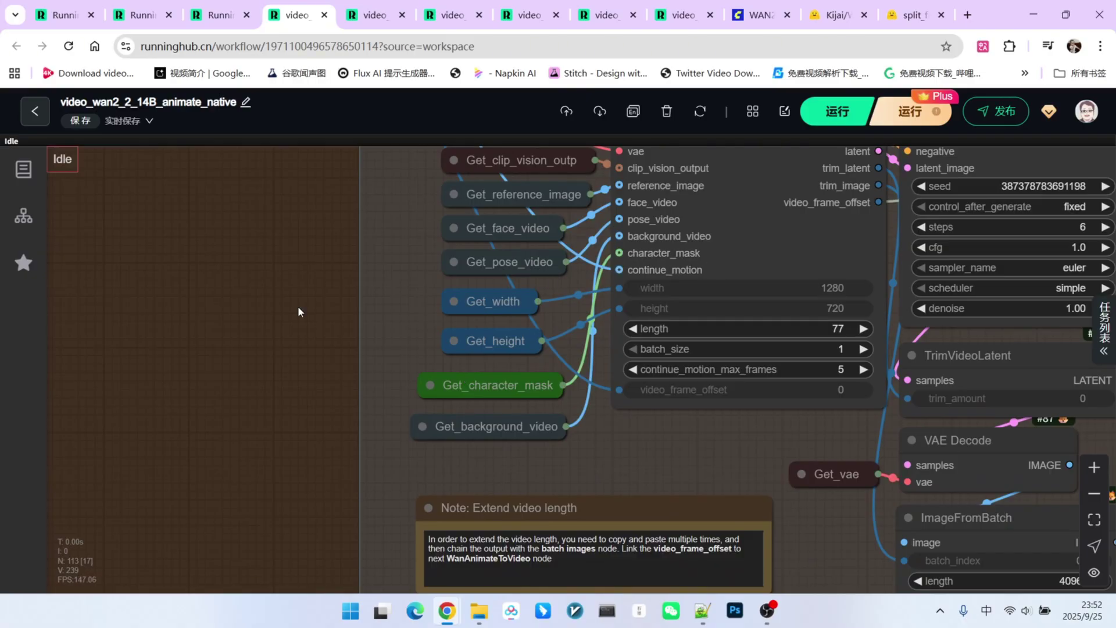
scroll(135, 333, "down", 3)
left_click_drag(135, 334, 153, 367)
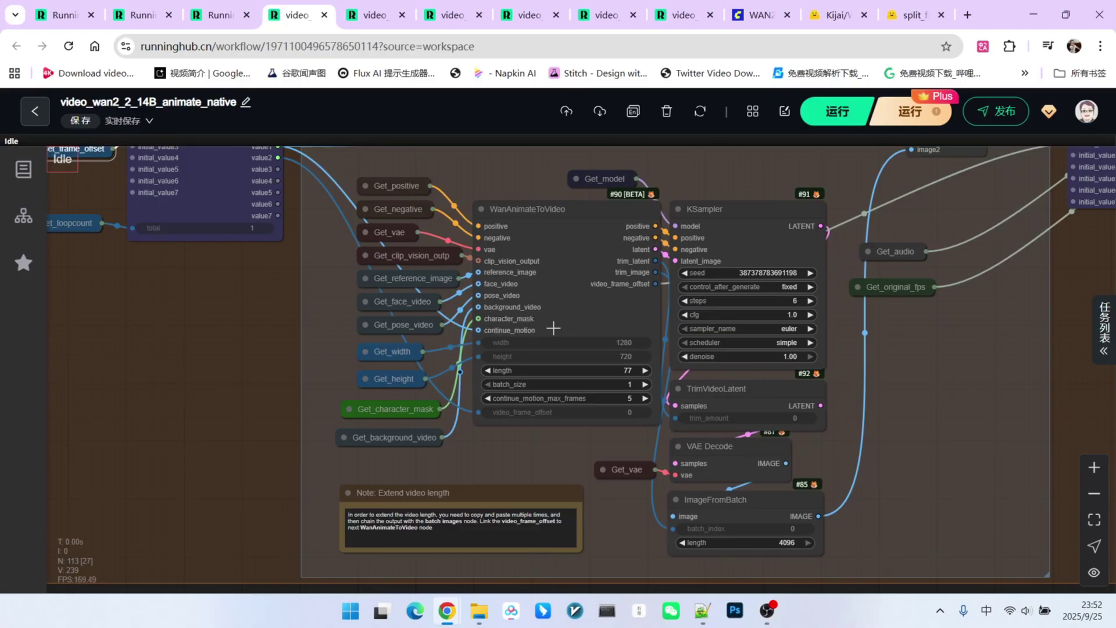
- Follow the value1 output of For Loop Start to the continue_motion input of WanAnimateToVideo
scroll(526, 325, "down", 4)
scroll(378, 227, "up", 5)
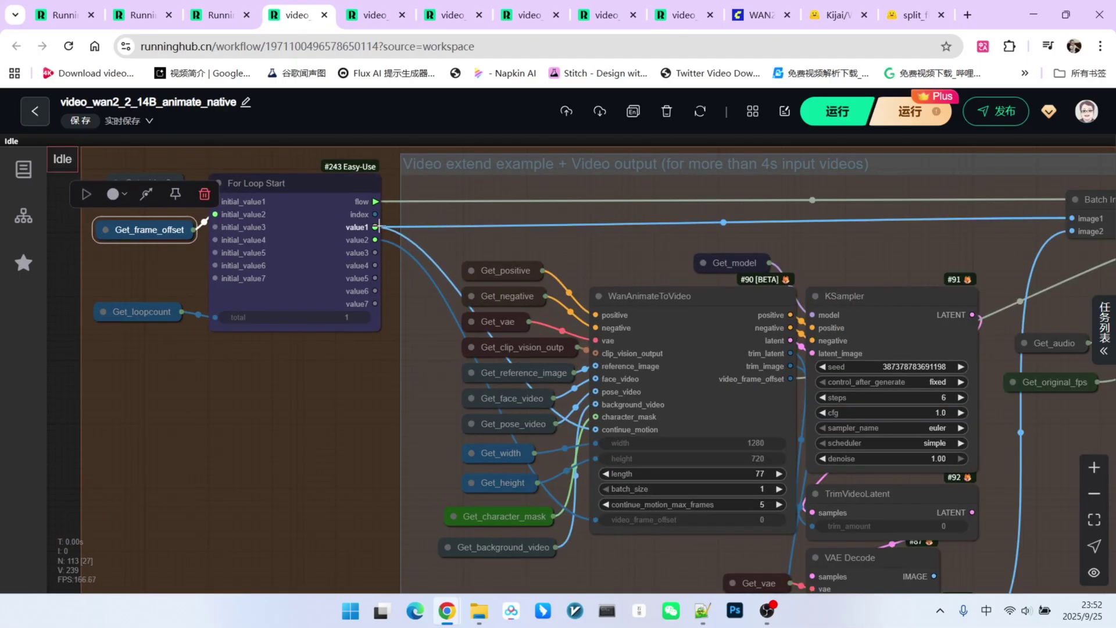
scroll(301, 432, "down", 4)
left_click_drag(647, 225, 538, 513)
scroll(491, 386, "down", 2)
scroll(488, 388, "up", 5)
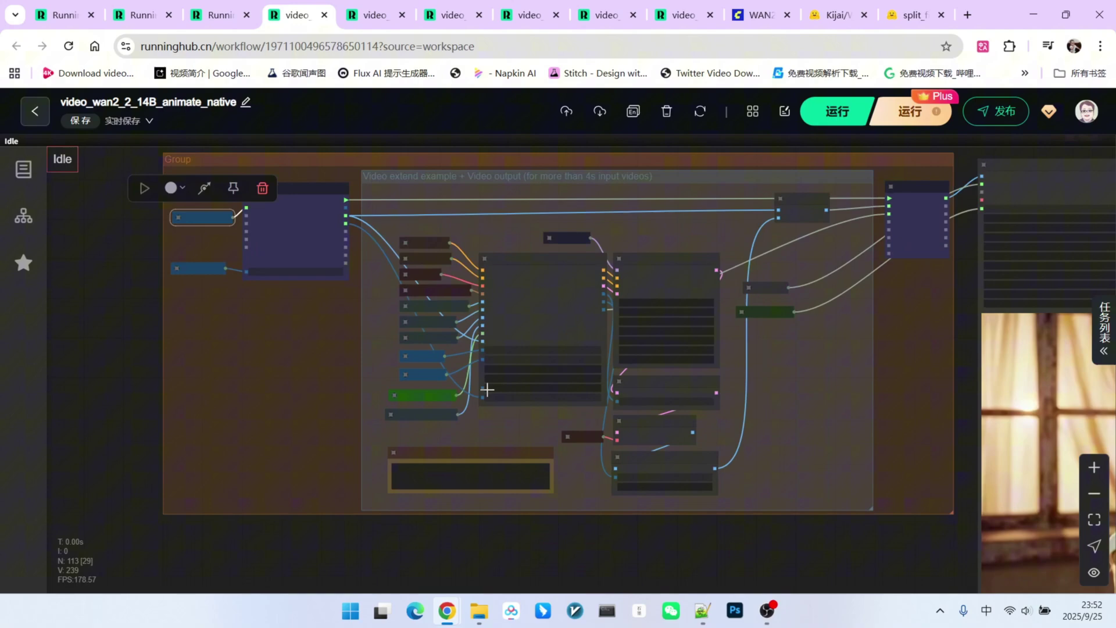
scroll(528, 356, "up", 4)
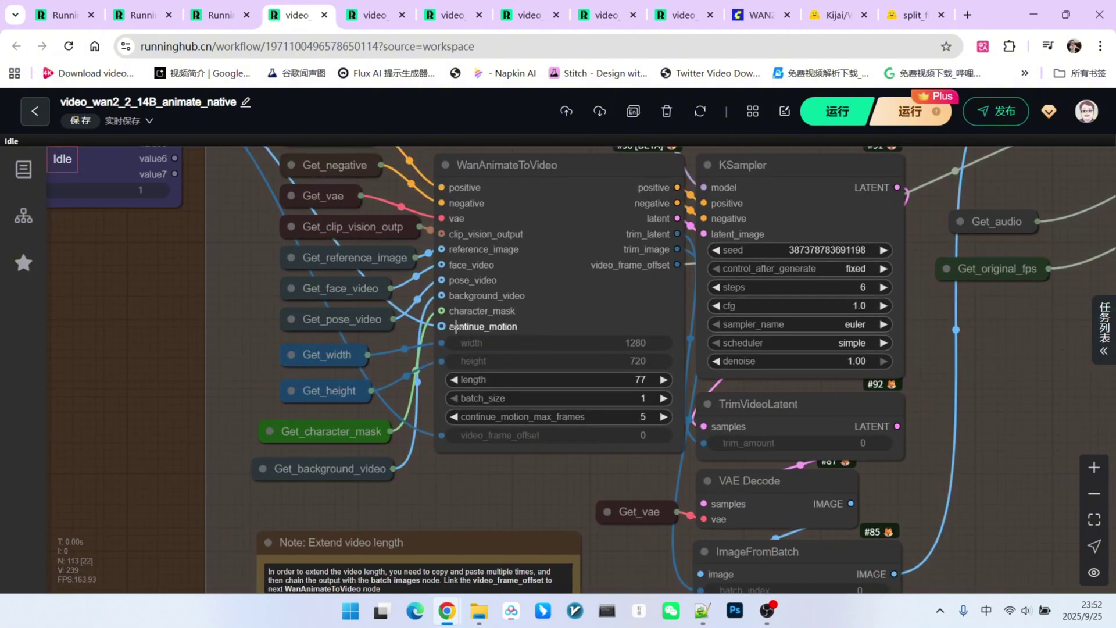
scroll(586, 297, "down", 1)
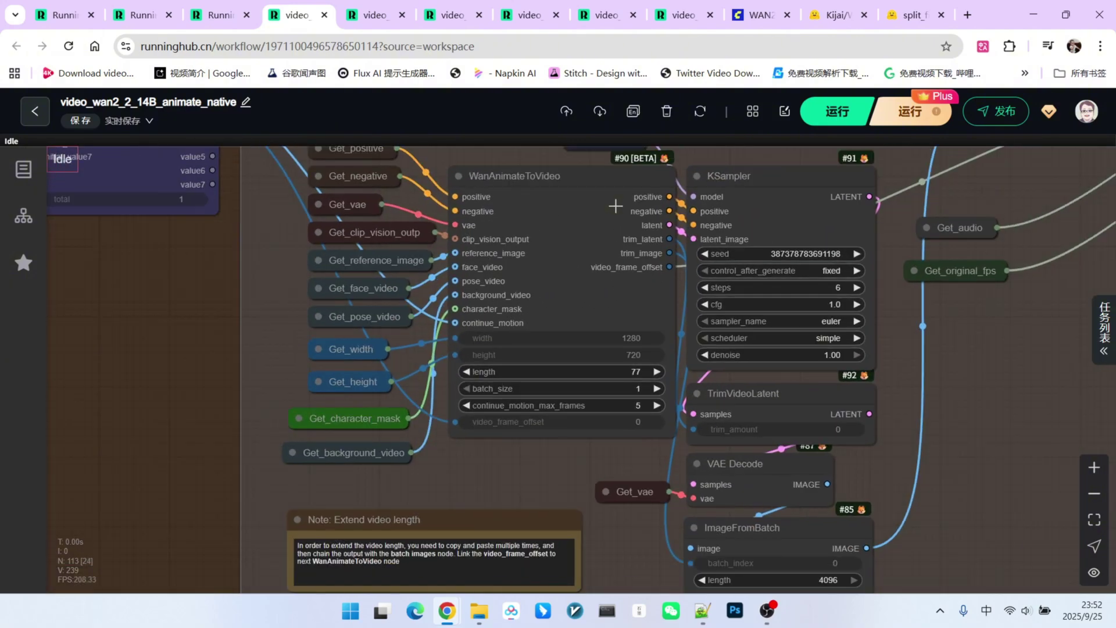
- Review the video_frame_offset output of WanAnimateToVideo and the Get_frame_offset node at the loop start
left_click_drag(952, 395, 791, 400)
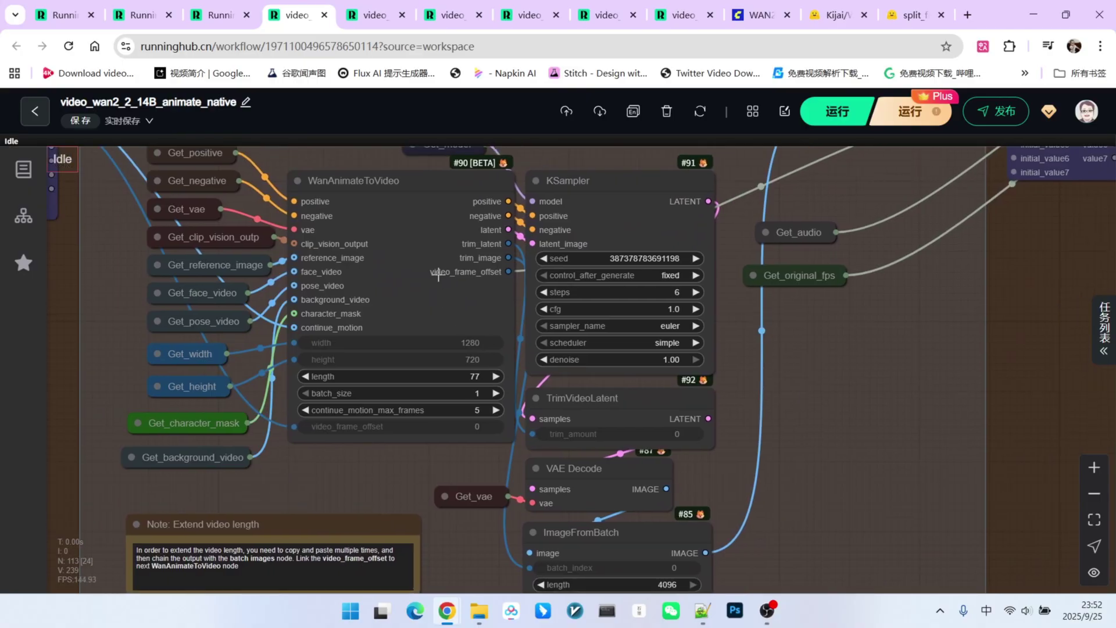
scroll(505, 273, "down", 6)
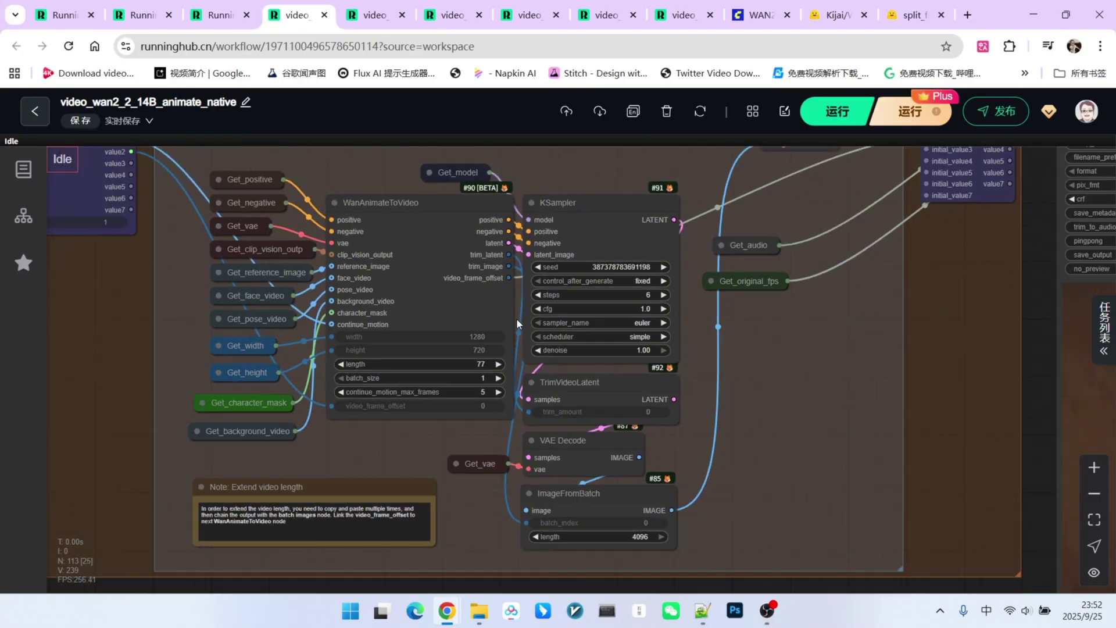
left_click_drag(184, 312, 299, 375)
scroll(203, 284, "up", 8)
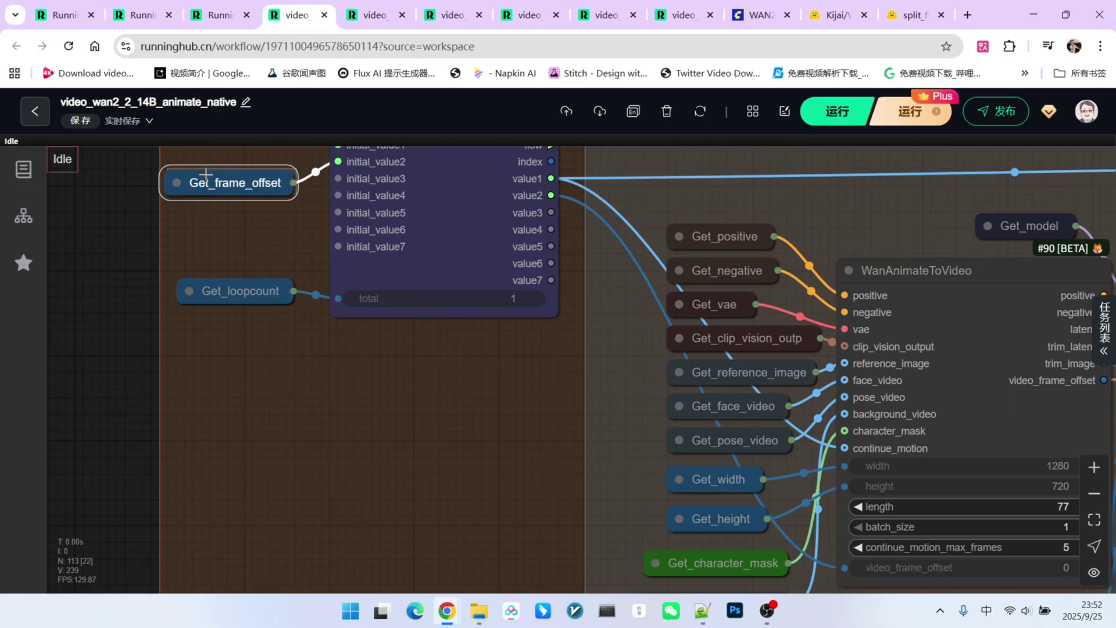
- Inspect the KSampler, TrimVideoLatent and VAE Decode nodes inside the video extend group
scroll(372, 409, "down", 3)
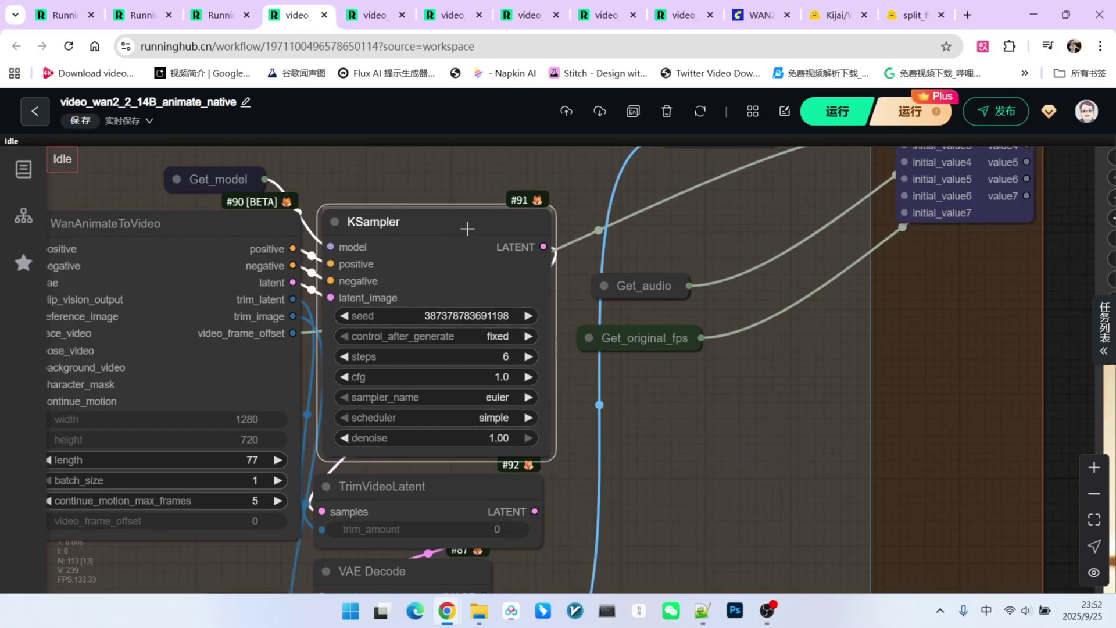
left_click_drag(465, 227, 451, 226)
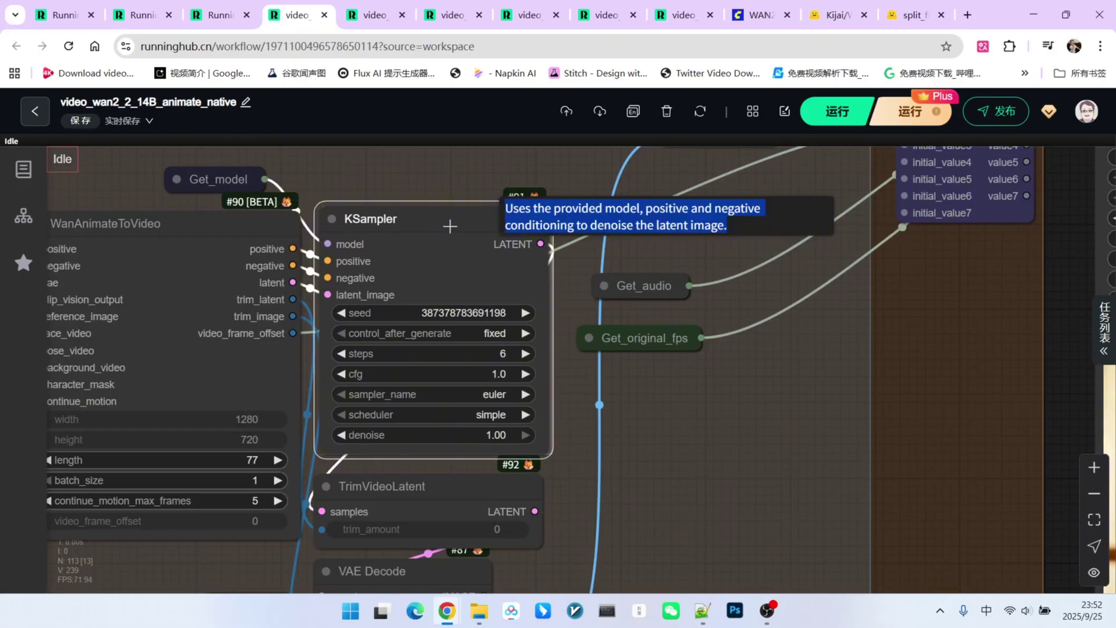
left_click_drag(654, 537, 661, 421)
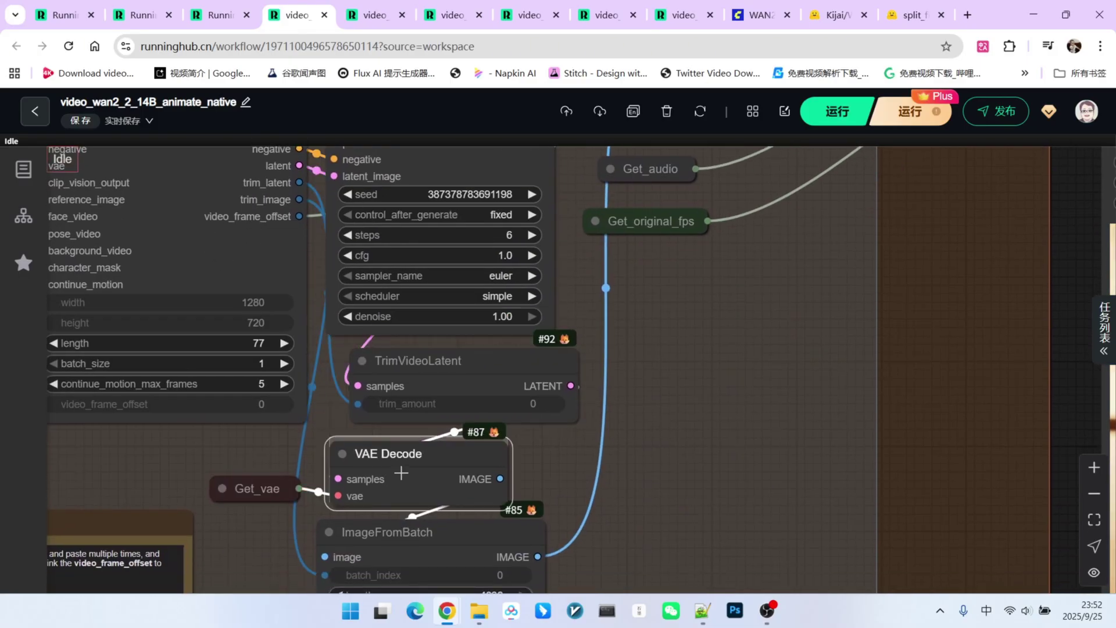
left_click_drag(475, 296, 535, 290)
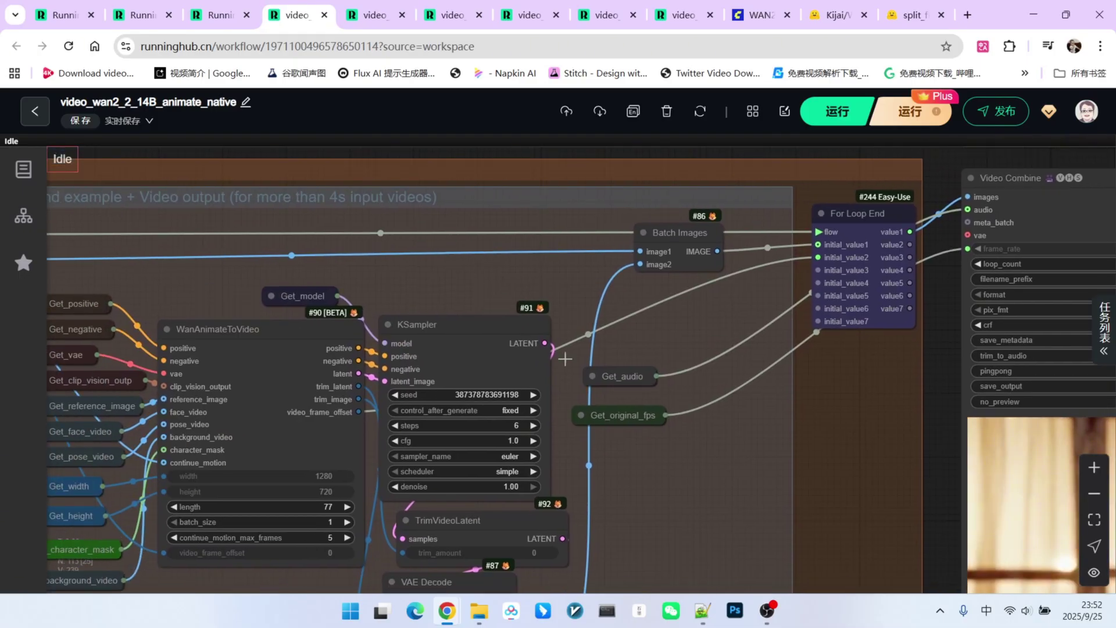
- Inspect how the Batch Images node feeds initial_value1 of For Loop End and the Video Combine node beyond it
scroll(546, 321, "up", 3)
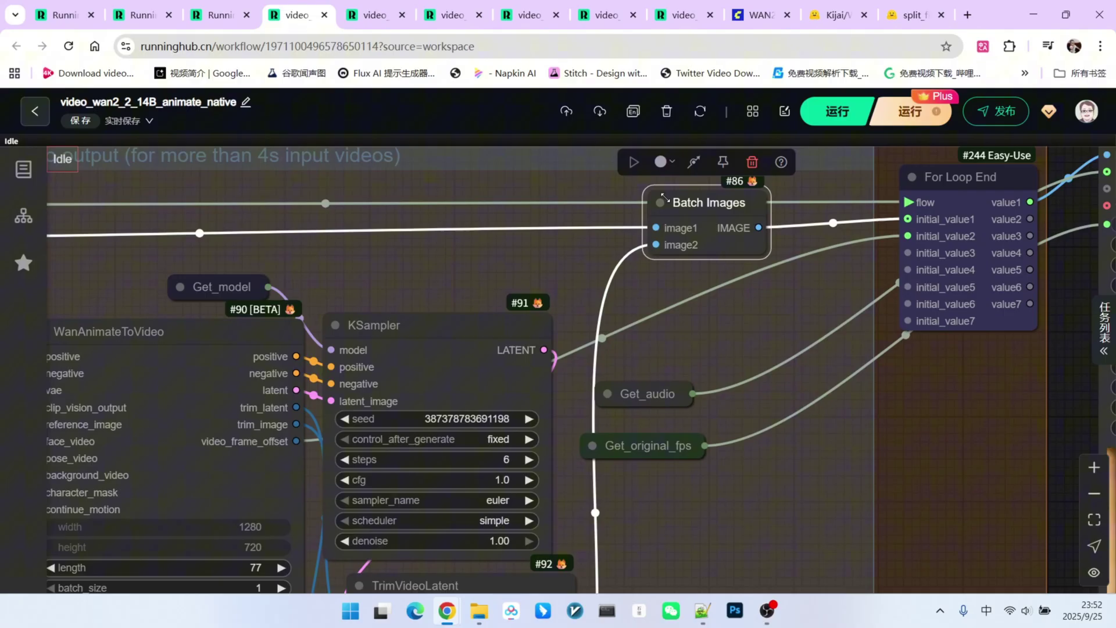
scroll(717, 204, "down", 2)
left_click_drag(888, 383, 761, 396)
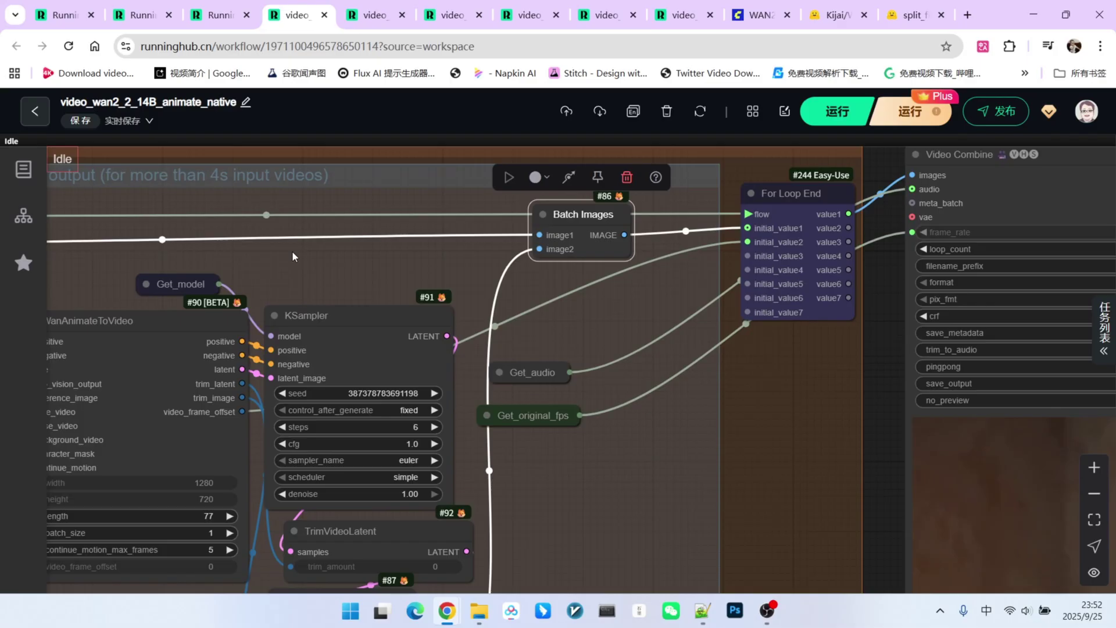
- Inspect the For Loop End node's initial values and the Get_audio and Get_original_fps nodes leading to Video Combine
scroll(292, 252, "down", 2)
left_click_drag(530, 454, 477, 414)
scroll(361, 269, "up", 3)
scroll(458, 282, "down", 3)
scroll(609, 216, "up", 2)
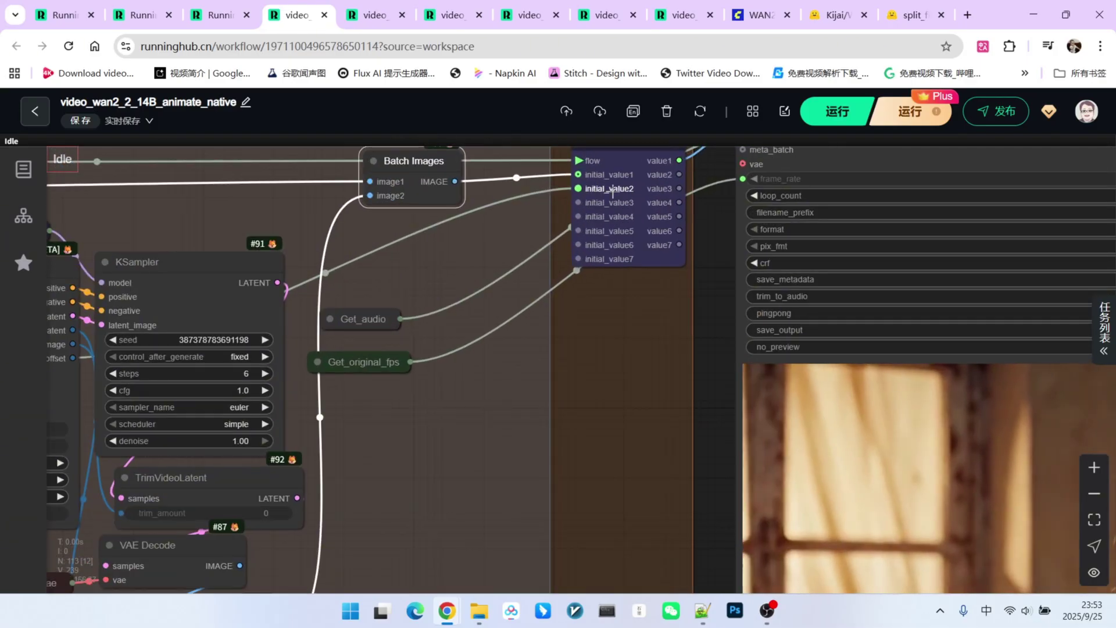
- Review the complete video extend loop group from For Loop Start through to For Loop End
scroll(612, 192, "down", 6)
left_click_drag(614, 312, 871, 334)
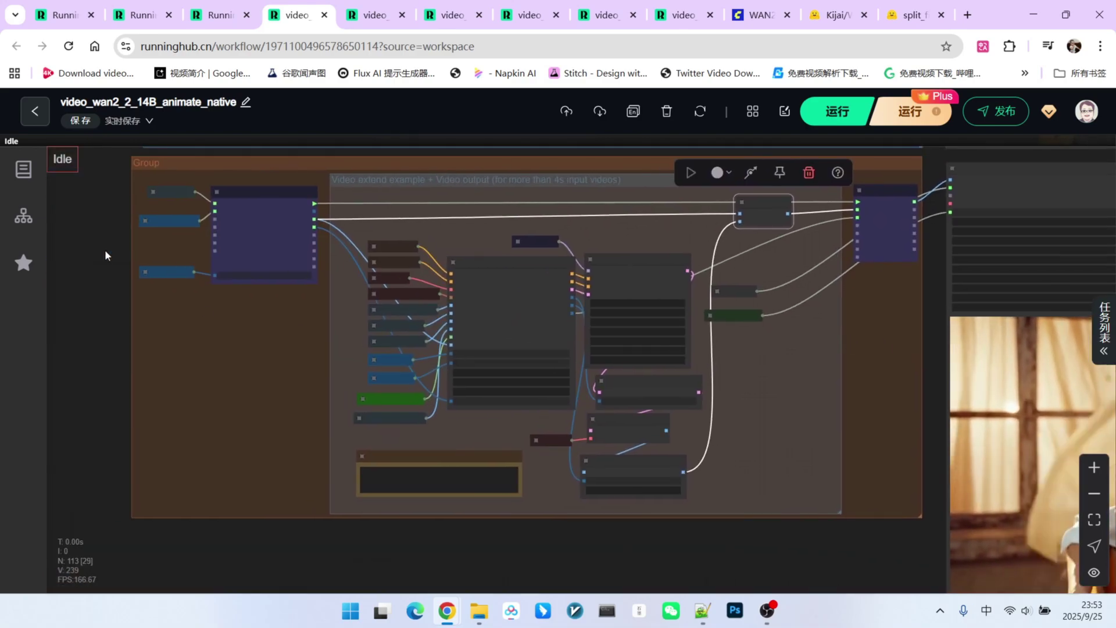
scroll(286, 219, "up", 5)
scroll(489, 410, "down", 5)
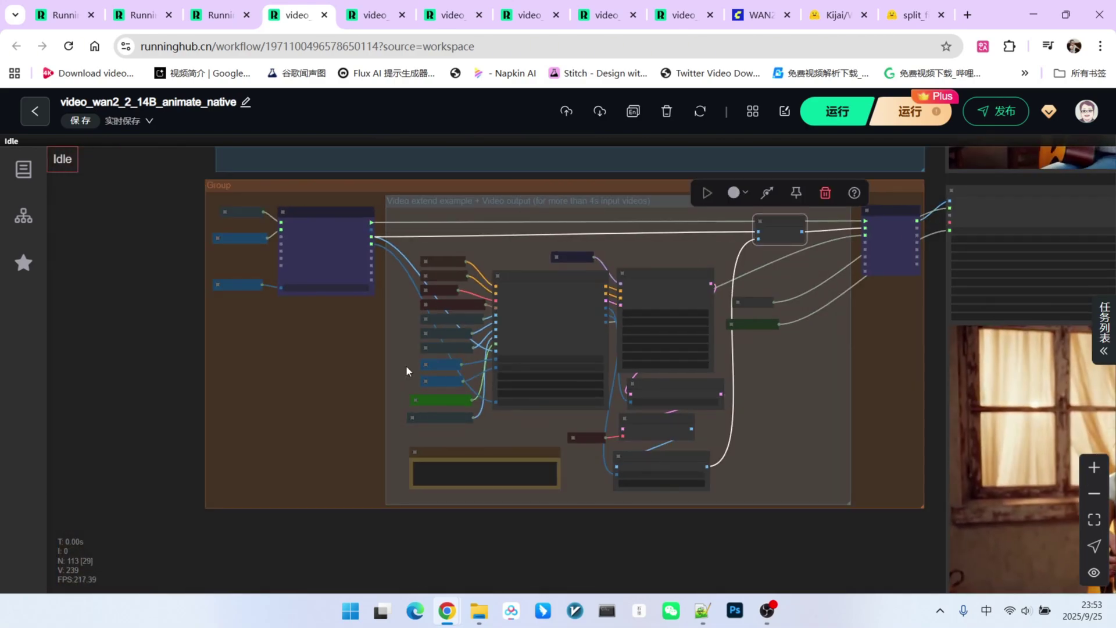
scroll(523, 326, "up", 1)
scroll(642, 389, "down", 4)
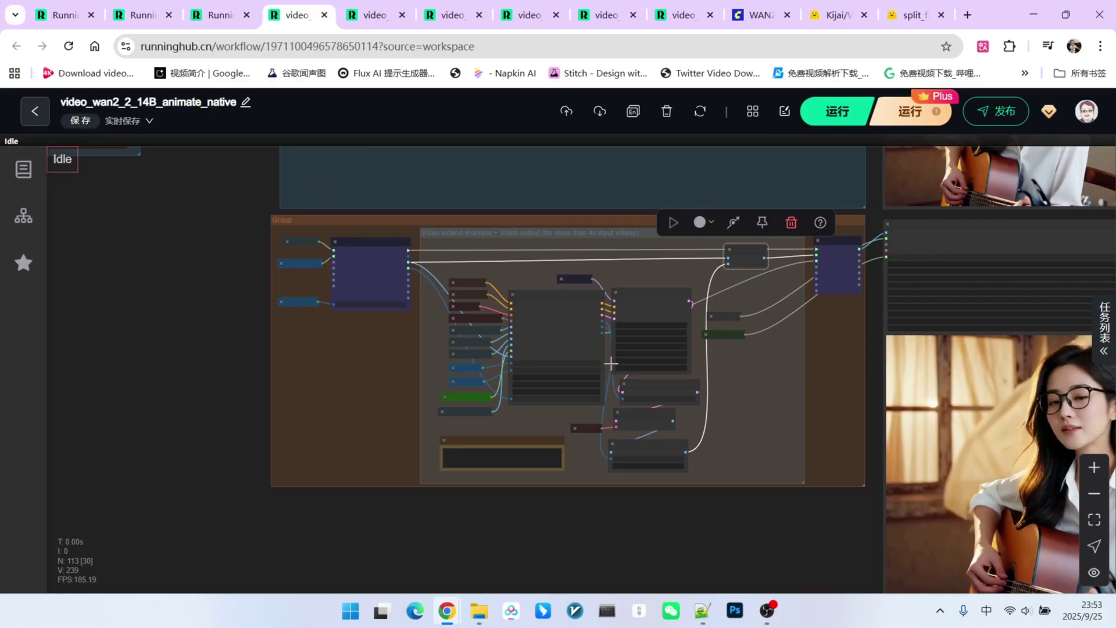
- Examine the extended guitar-playing output video in the Video Combine node after the loop
left_click_drag(712, 530, 267, 403)
scroll(677, 351, "up", 4)
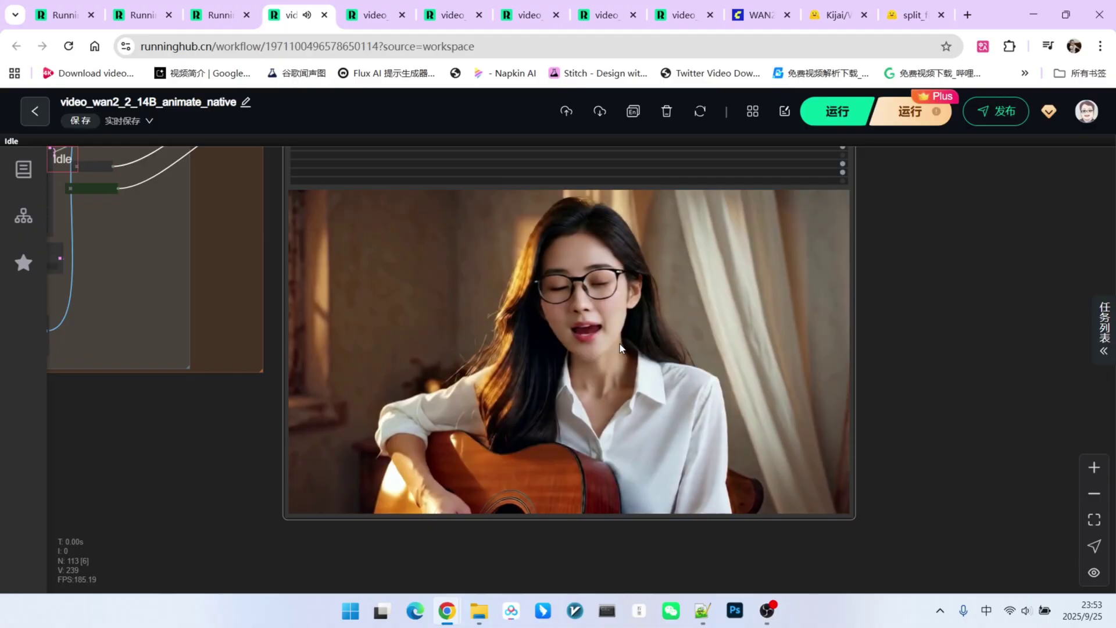
scroll(981, 305, "down", 5)
left_click_drag(617, 396, 618, 488)
scroll(617, 489, "down", 2)
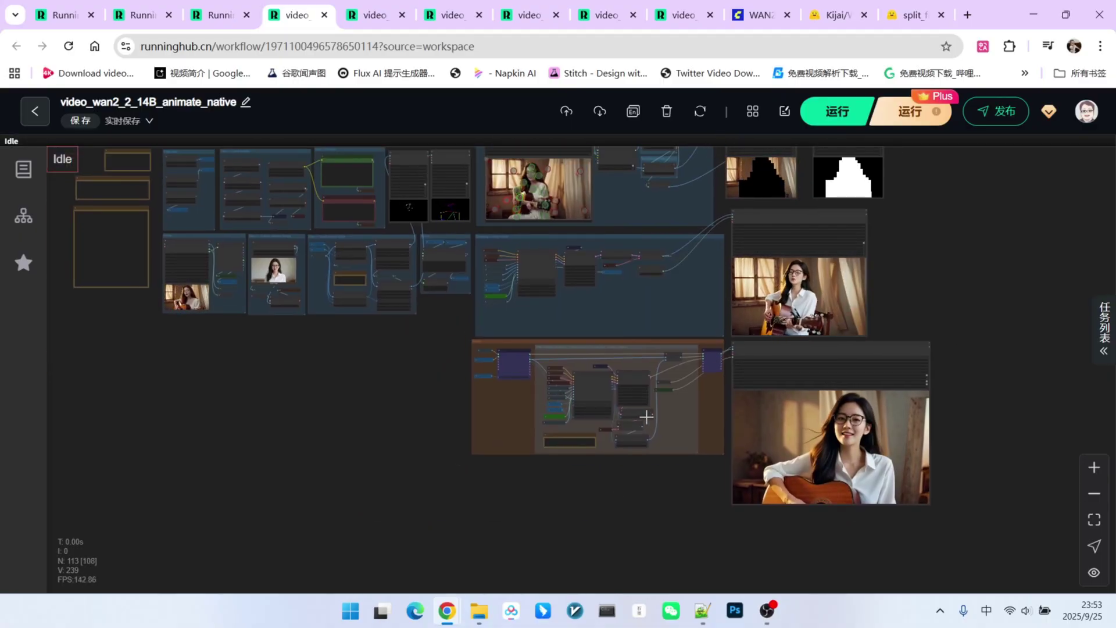
- Review the whole workflow layout, switch to the video_wan2_2_14B_animate_native5 workflow and examine its clothing store output video
scroll(357, 399, "up", 3)
left_click_drag(356, 399, 513, 501)
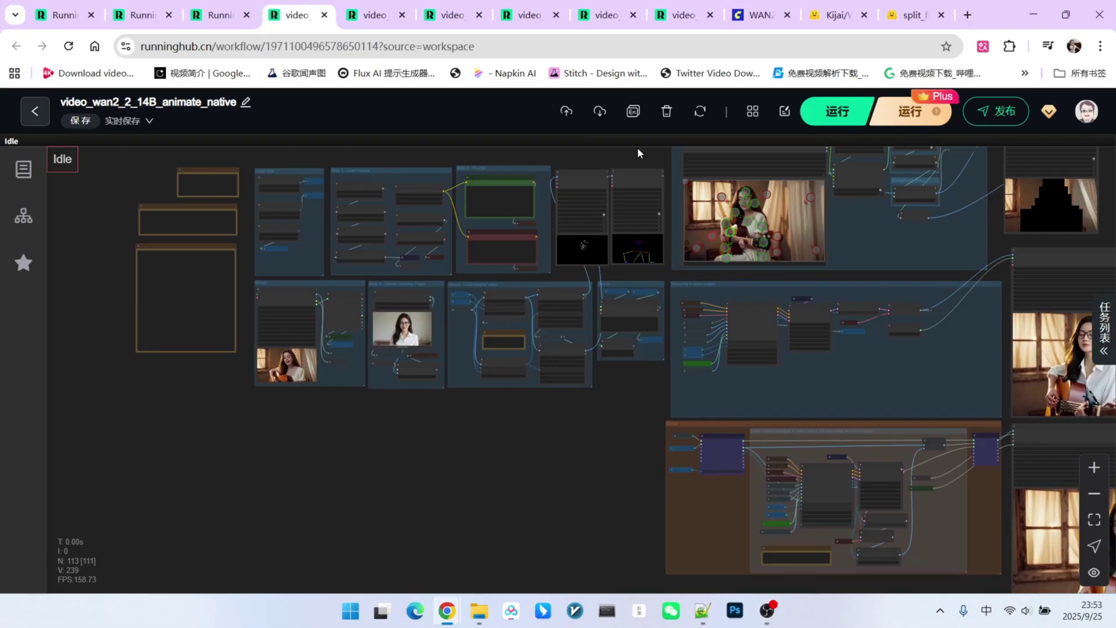
left_click(371, 19)
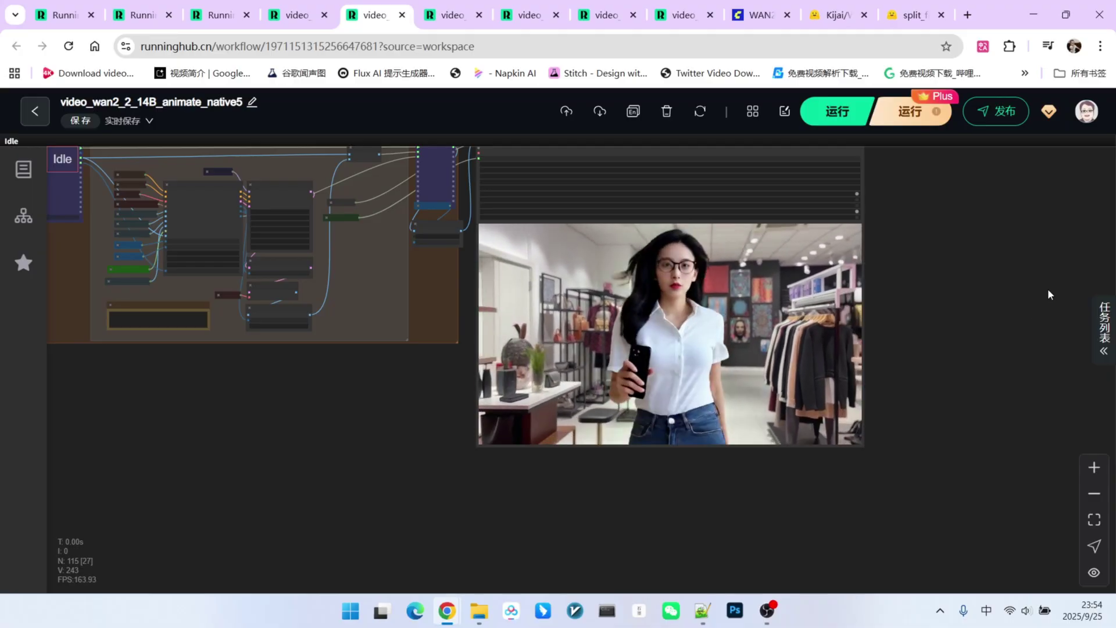
scroll(1047, 288, "down", 5)
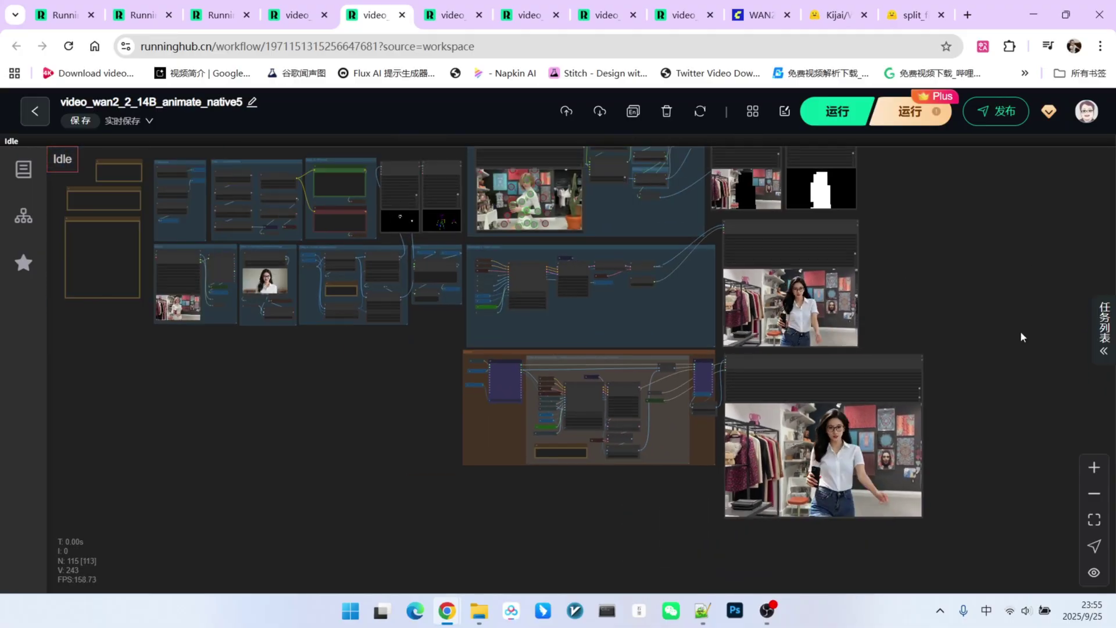
- Switch to the video_wan2_2_14B_animate_native2 workflow and examine its spaceship source video
left_click(452, 15)
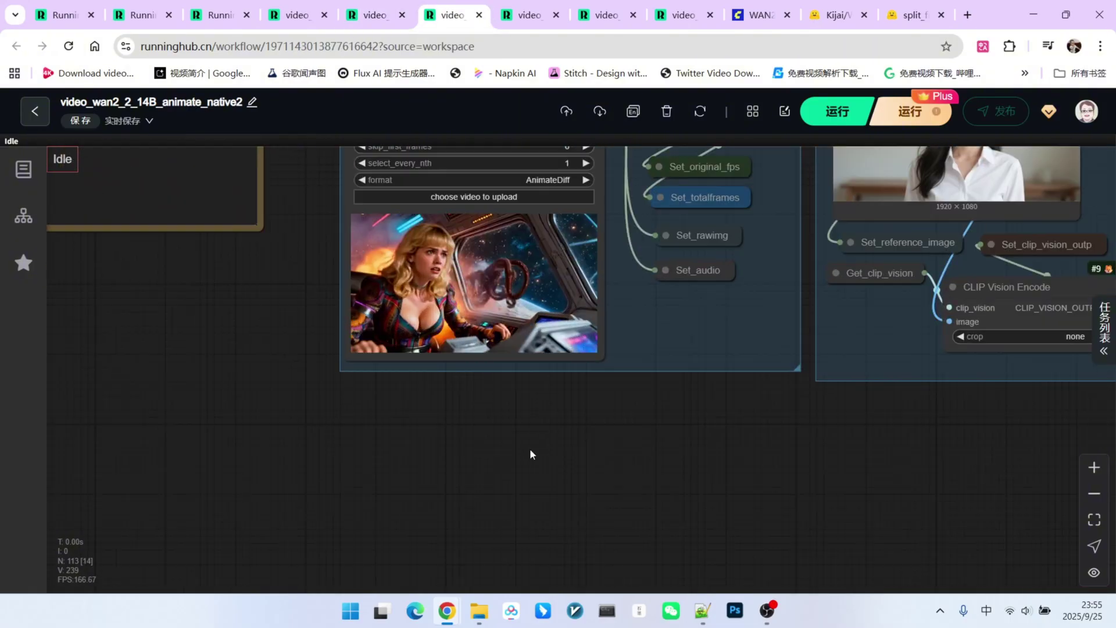
left_click_drag(540, 436, 584, 538)
scroll(558, 492, "up", 4)
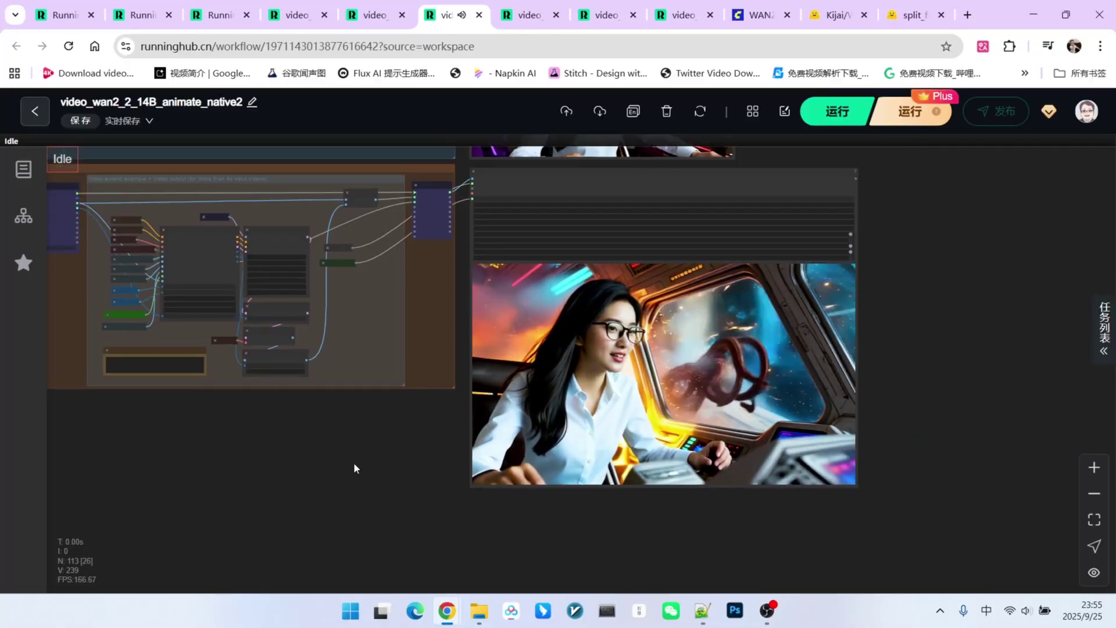
- Examine the extended spaceship output video in the Video Combine node beside the loop group
left_click_drag(347, 470, 447, 478)
scroll(463, 455, "down", 1)
scroll(449, 479, "down", 1)
scroll(476, 488, "up", 1)
scroll(489, 493, "up", 3)
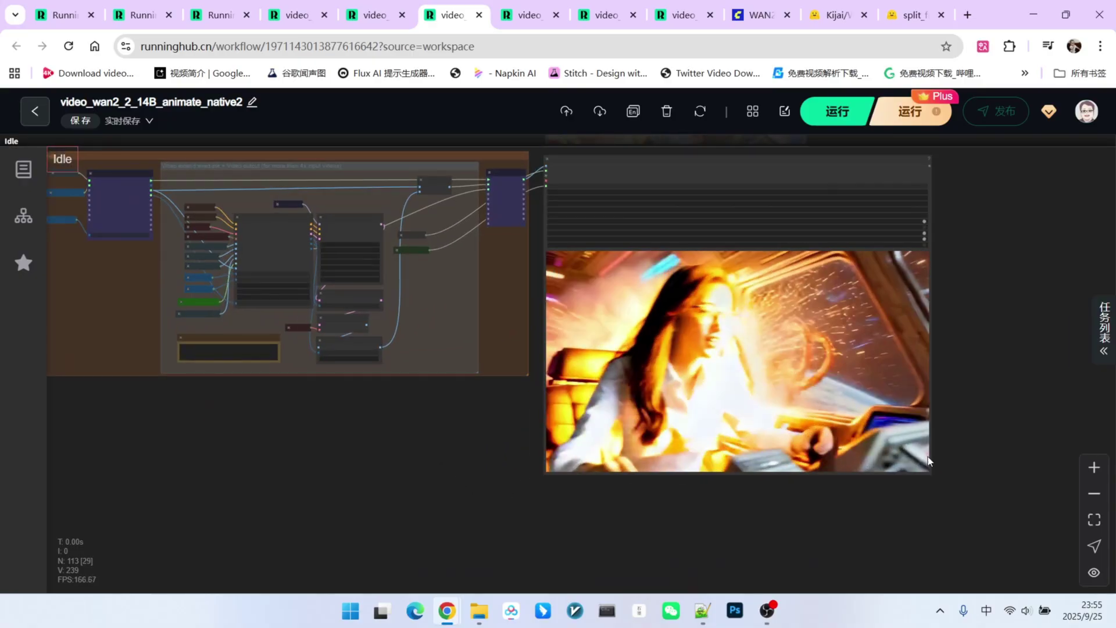
left_click_drag(1013, 383, 979, 401)
scroll(982, 395, "up", 1)
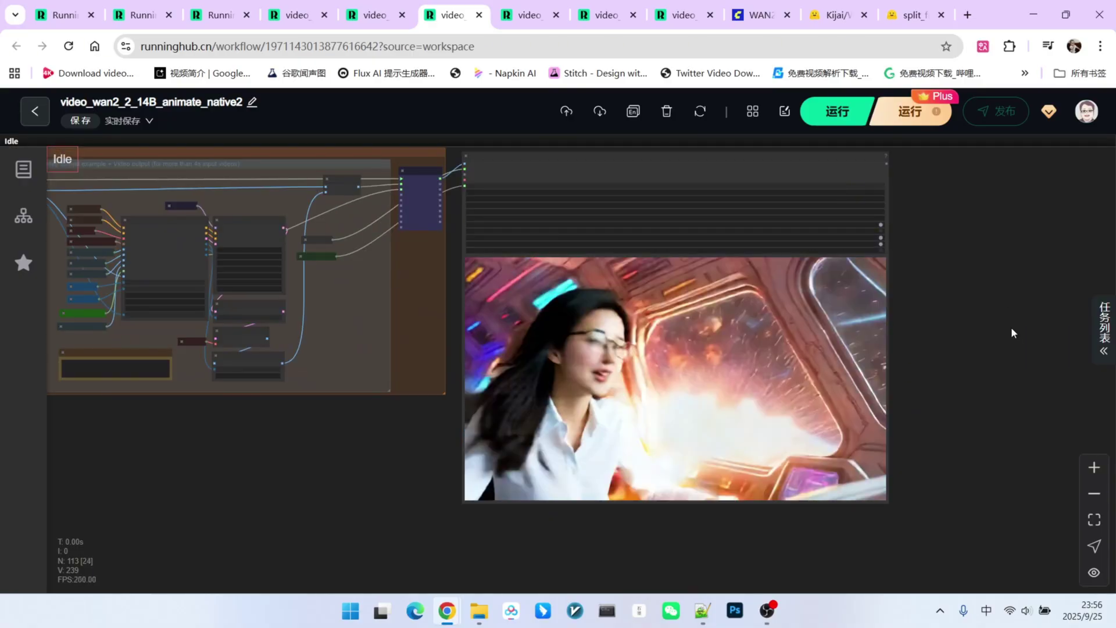
- Review the nodes inside the video extend loop group of the spaceship workflow
left_click_drag(169, 529, 282, 526)
scroll(274, 517, "up", 4)
left_click_drag(358, 469, 495, 573)
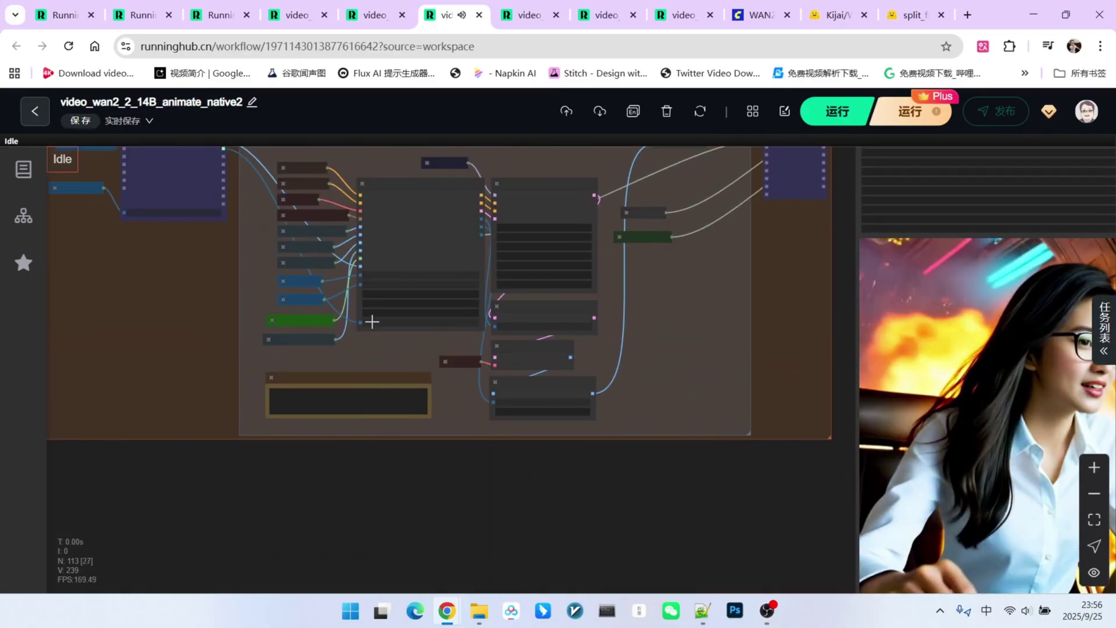
scroll(681, 479, "down", 2)
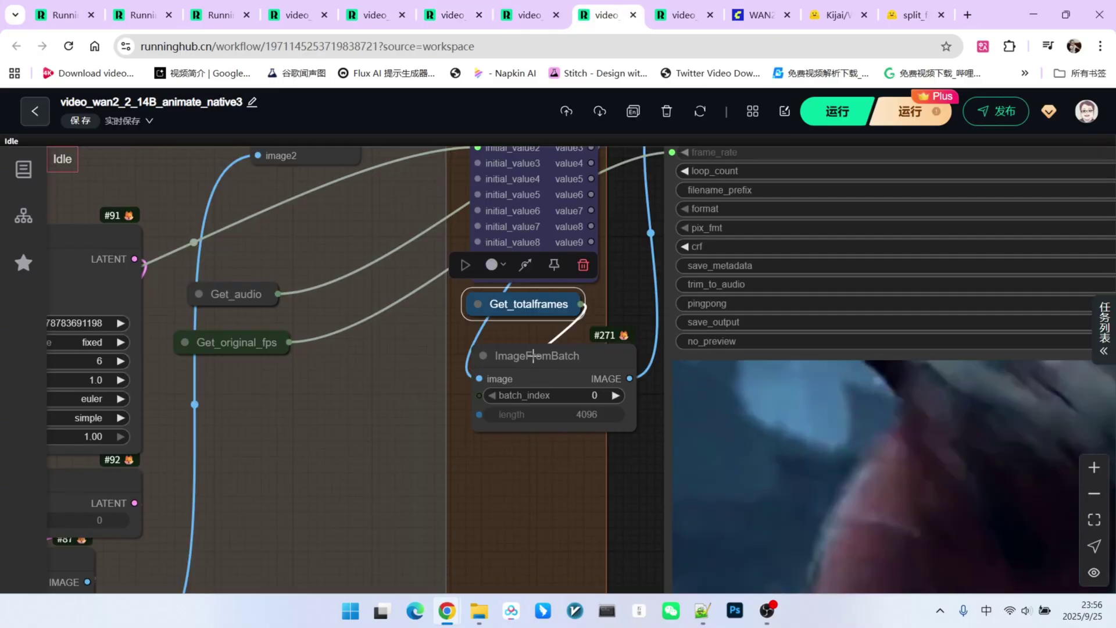
- Move the ImageFromBatch node slightly closer to For Loop End and inspect its connection to Video Combine
left_click_drag(534, 355, 518, 346)
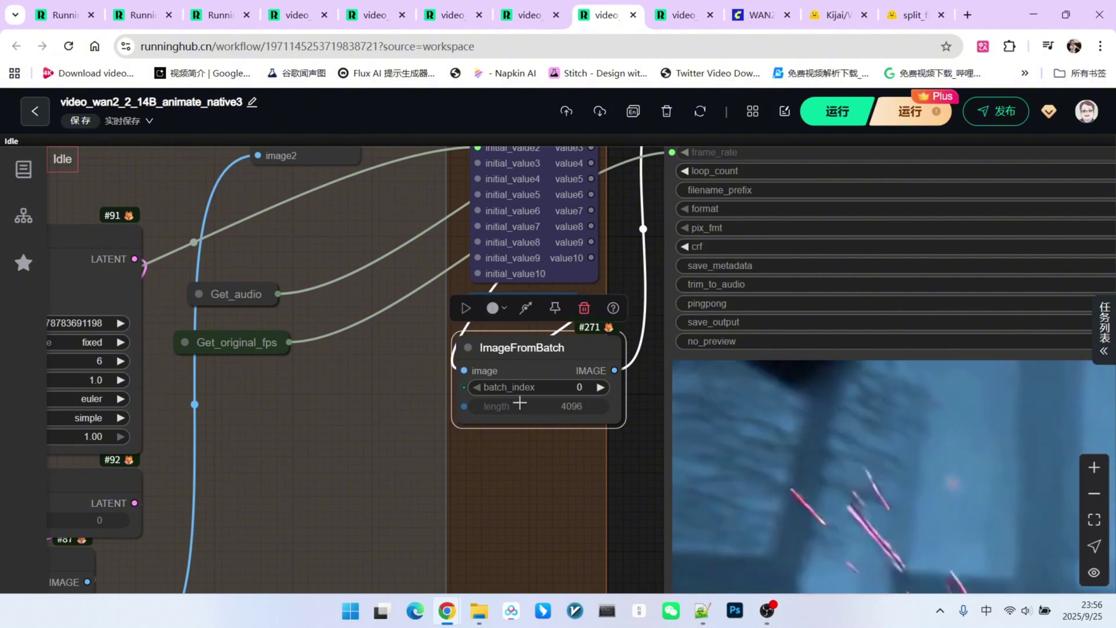
scroll(541, 427, "down", 3)
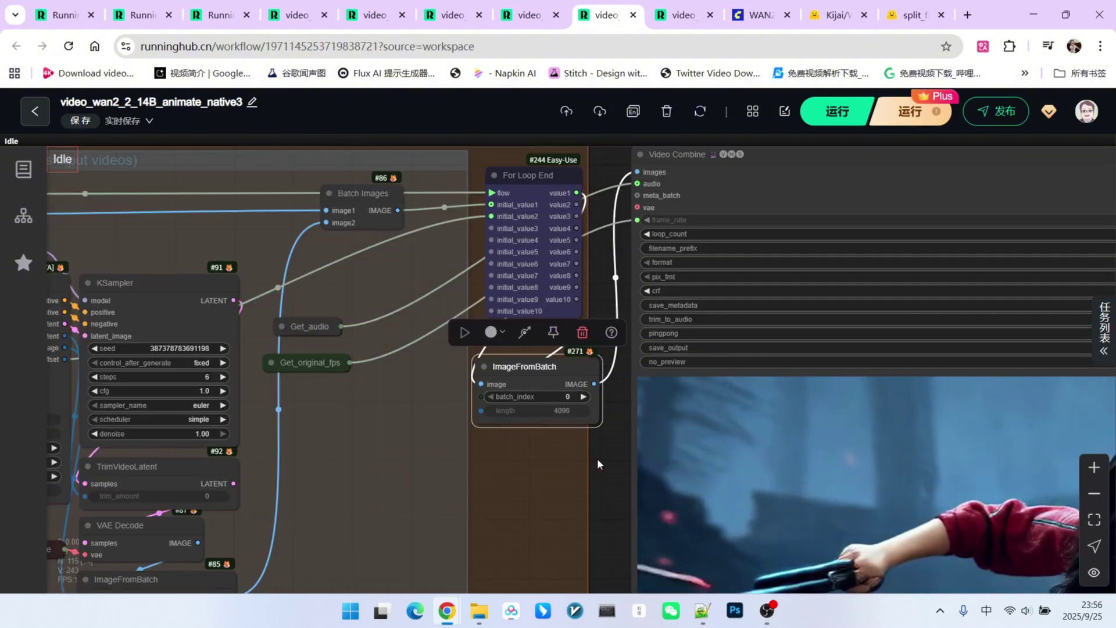
scroll(596, 465, "down", 2)
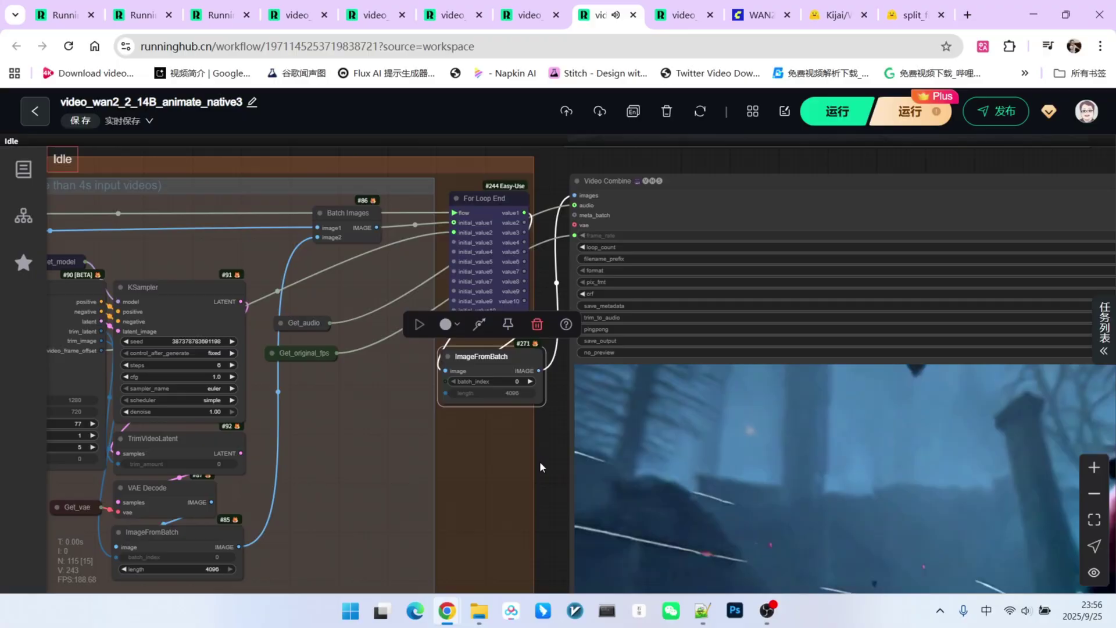
- Examine the extended sword fight output video in the native3 workflow's Video Combine node
scroll(542, 457, "down", 2)
left_click_drag(532, 461, 474, 333)
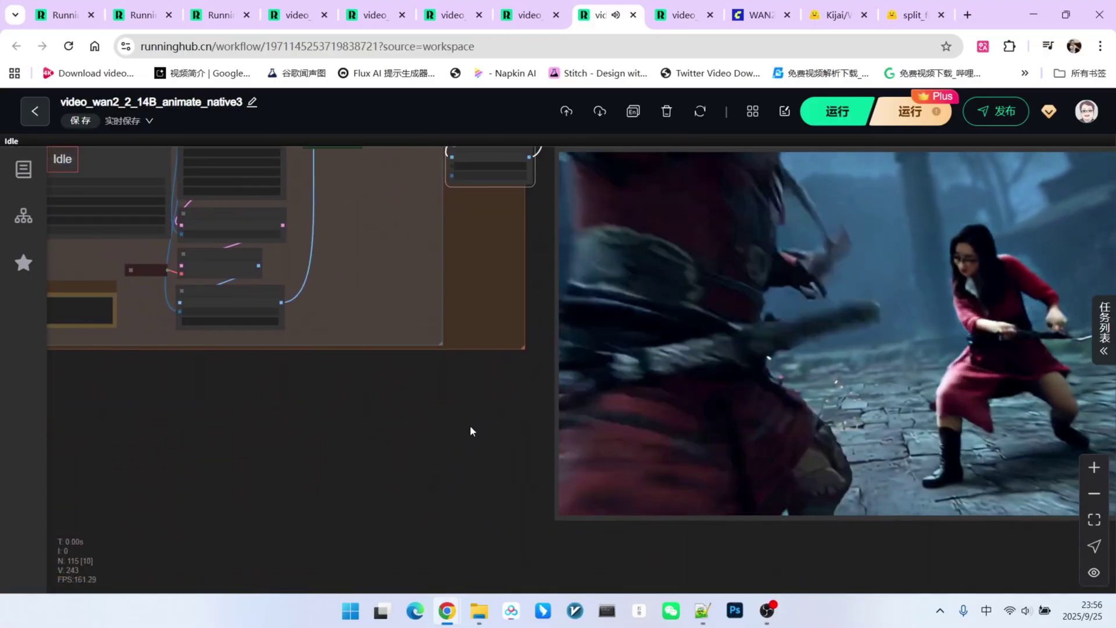
scroll(452, 445, "down", 3)
scroll(470, 482, "down", 5)
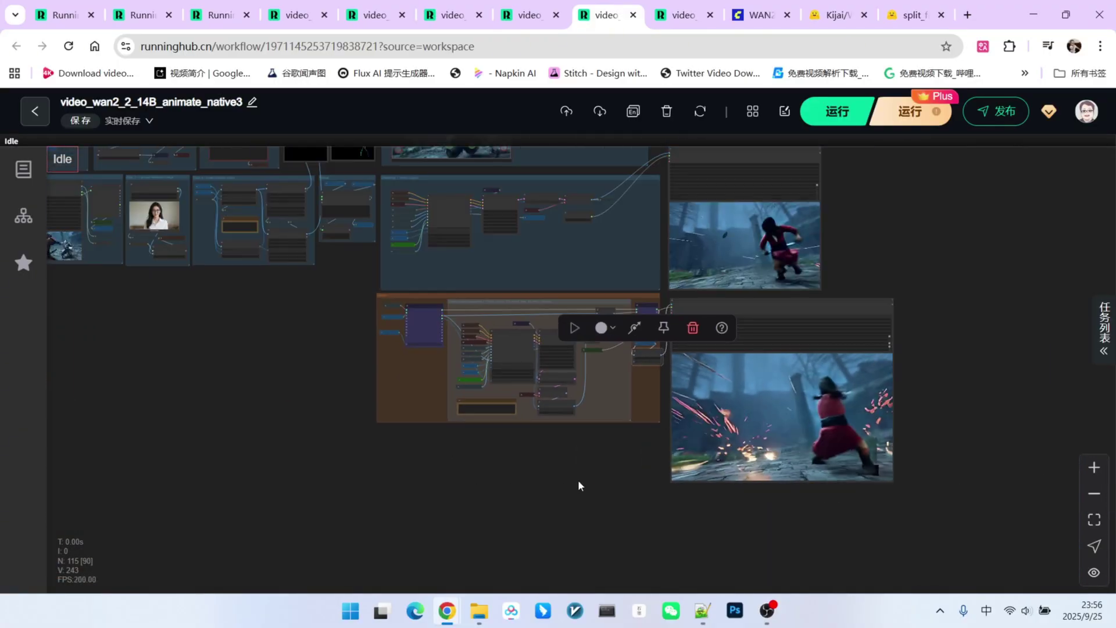
- Examine the masked fighter source video and the WanAnimateToVideo sampling section of the native3 workflow
left_click_drag(272, 448, 387, 497)
scroll(231, 394, "up", 10)
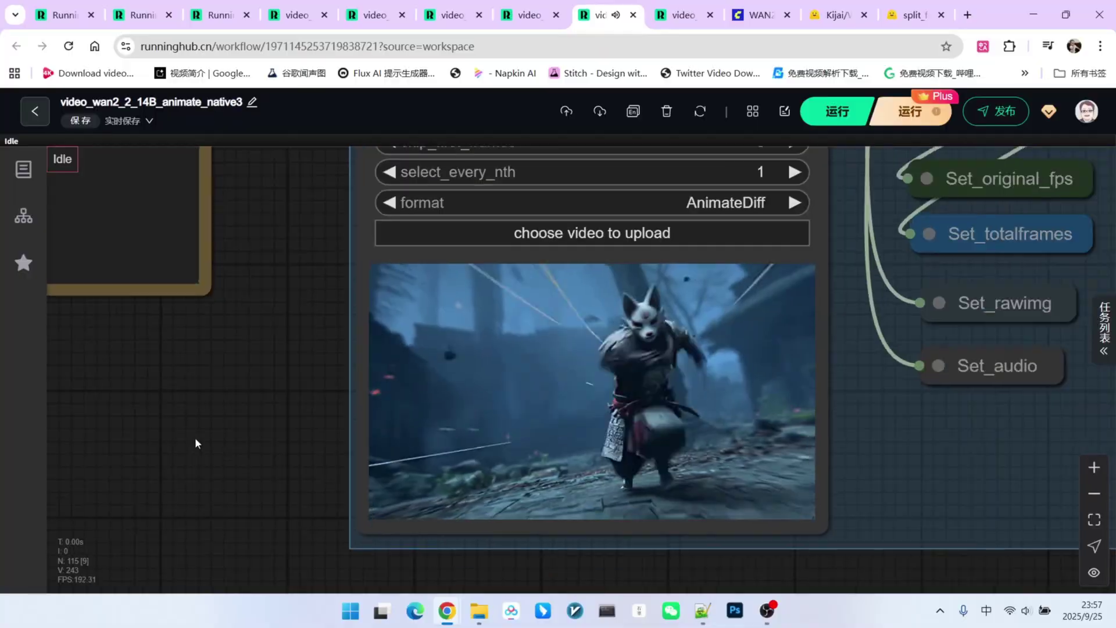
scroll(198, 439, "up", 2)
left_click_drag(208, 444, 194, 393)
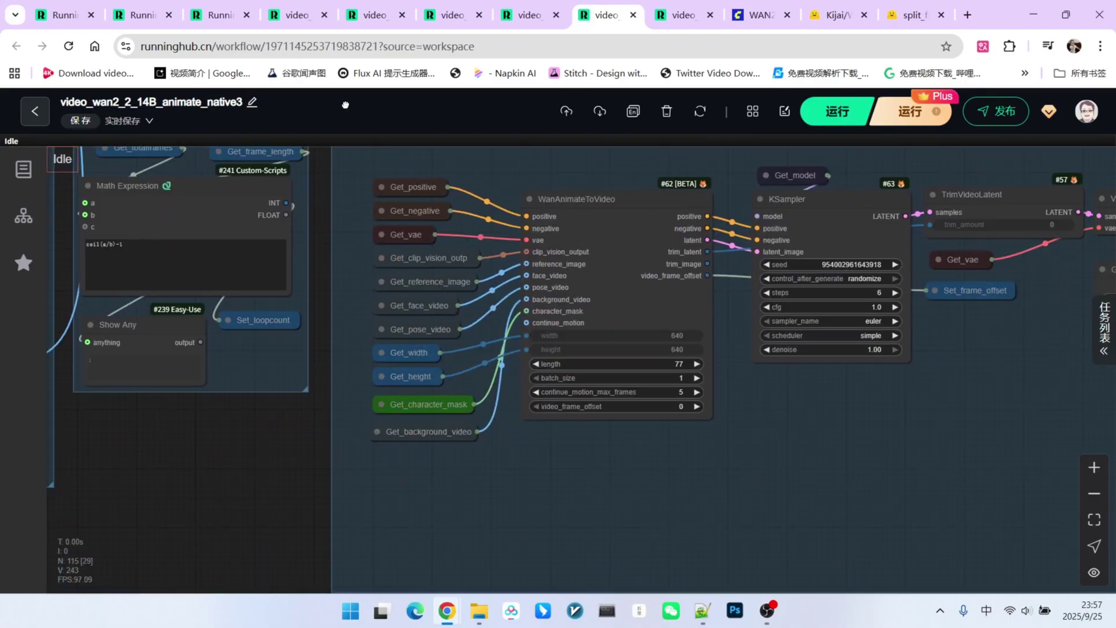
scroll(187, 440, "down", 5)
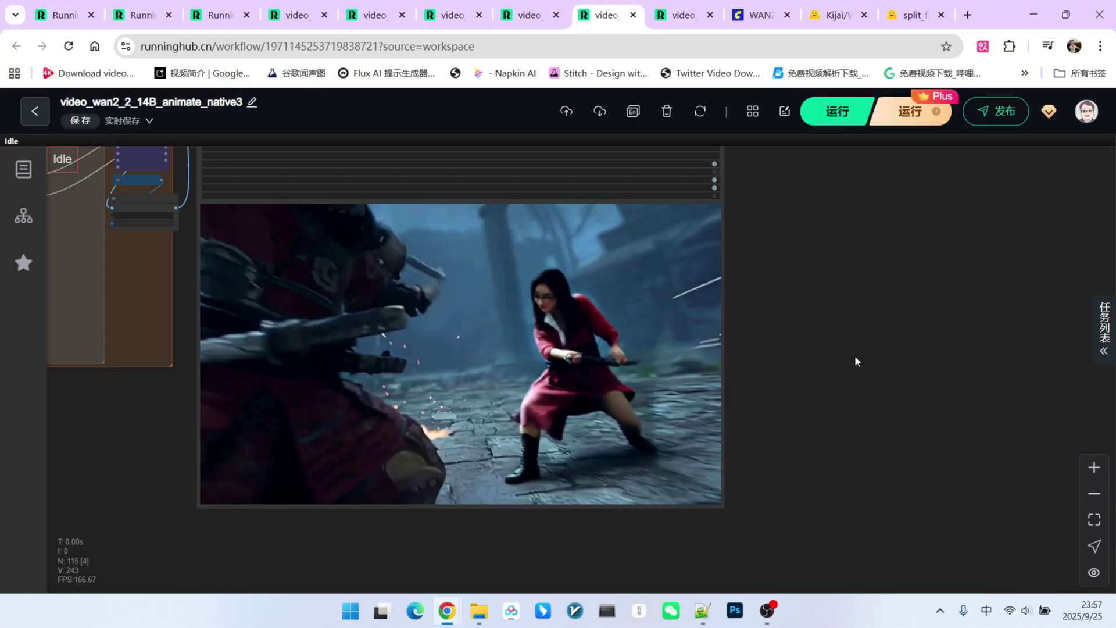
- Switch to the video_wan2_2_14B_animate_native4 workflow and examine its boxing source video and extended output
key("ctrl+shift+Tab")
scroll(335, 401, "up", 5)
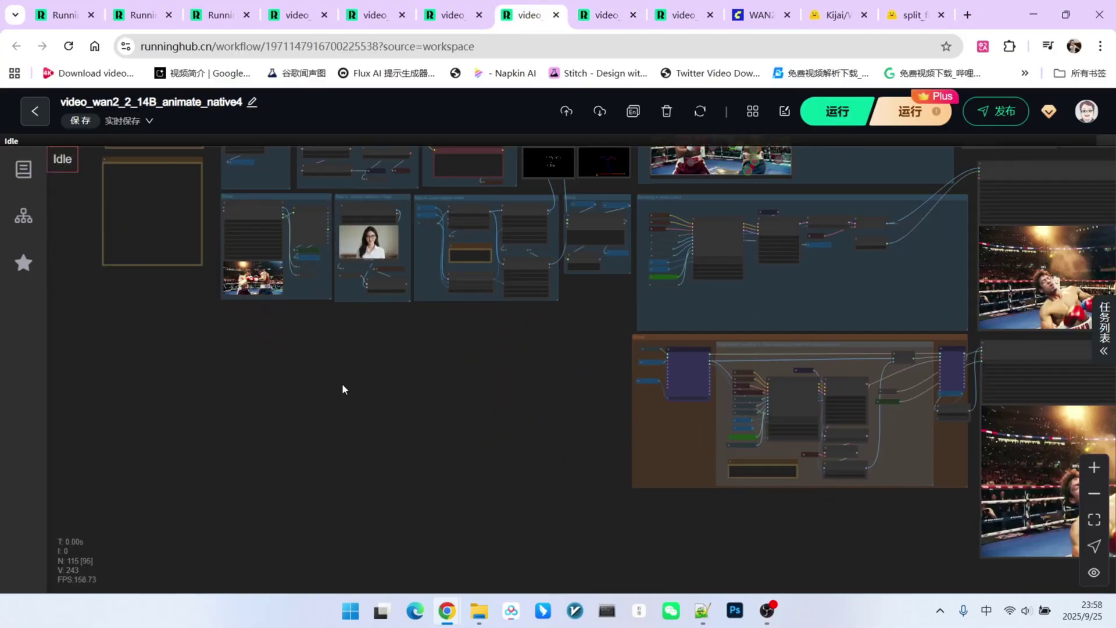
scroll(400, 412, "up", 4)
scroll(389, 391, "up", 3)
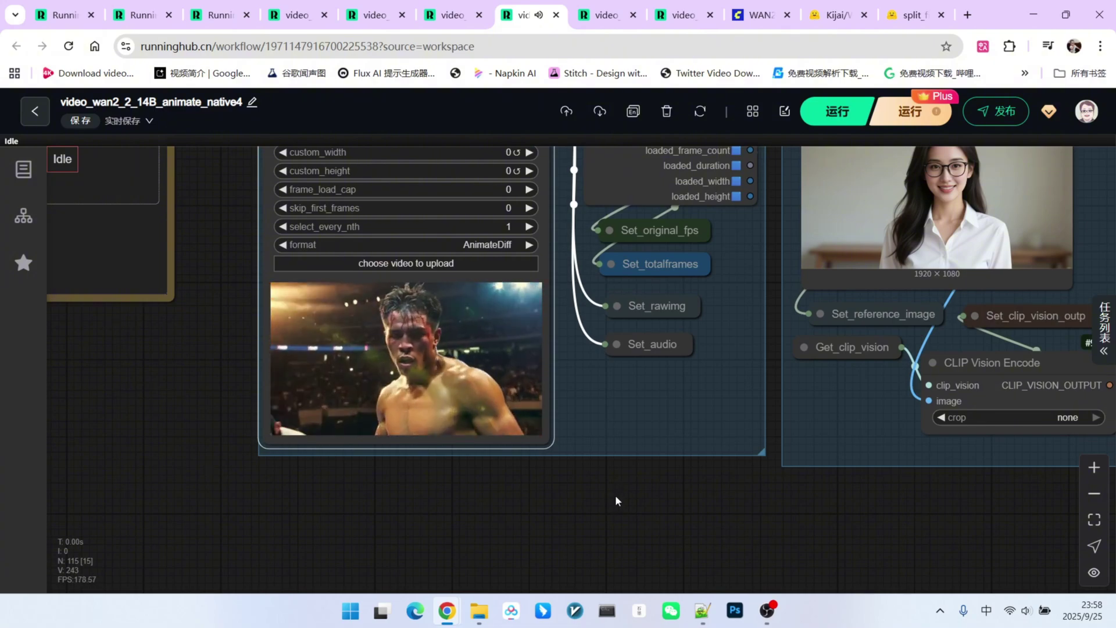
left_click_drag(616, 495, 626, 460)
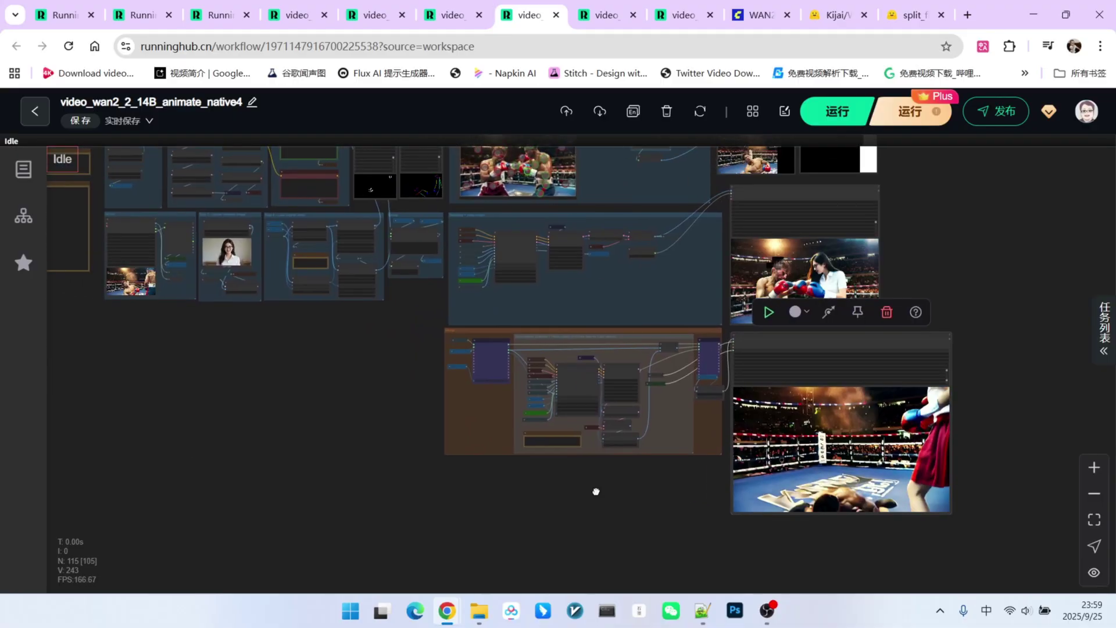
left_click_drag(594, 489, 606, 511)
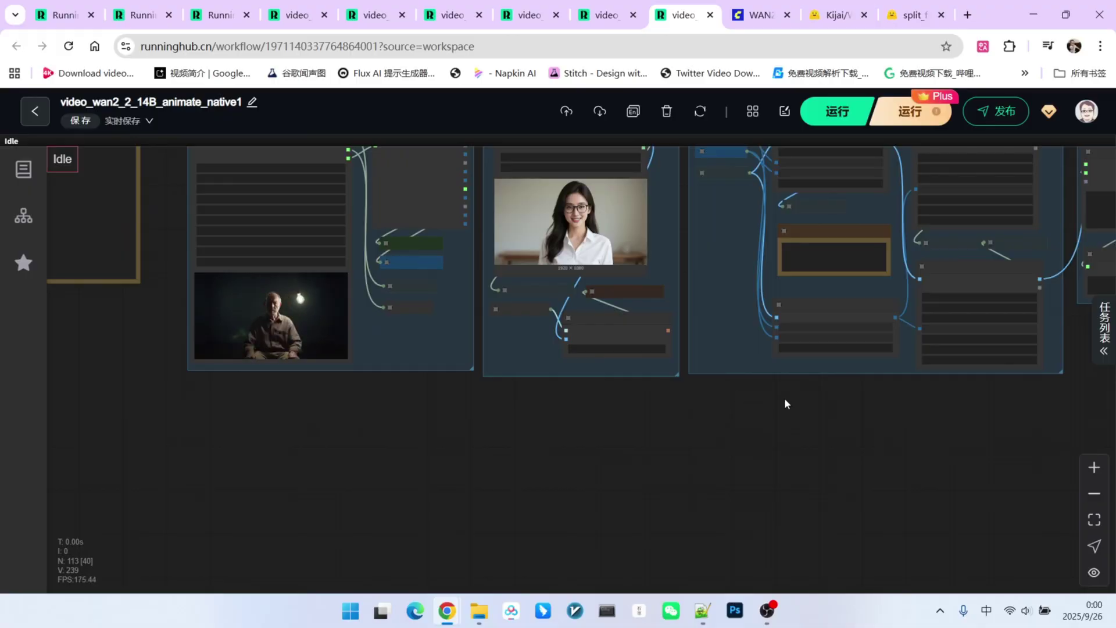
- Review the overall node layout of the video_wan2_2_14B_animate_native1 workflow
scroll(784, 401, "down", 10)
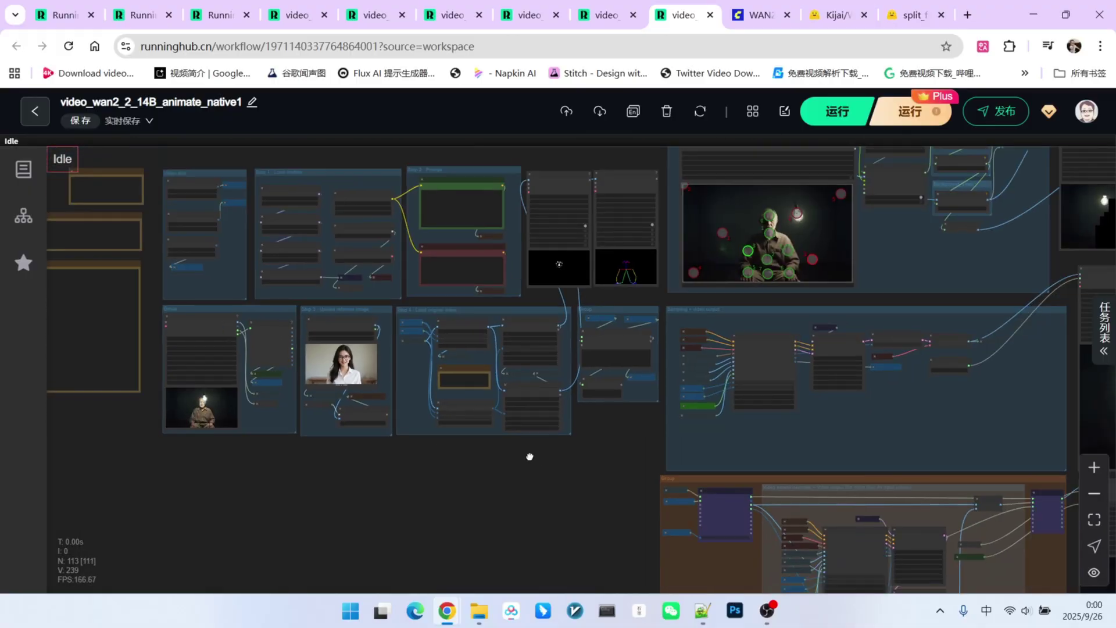